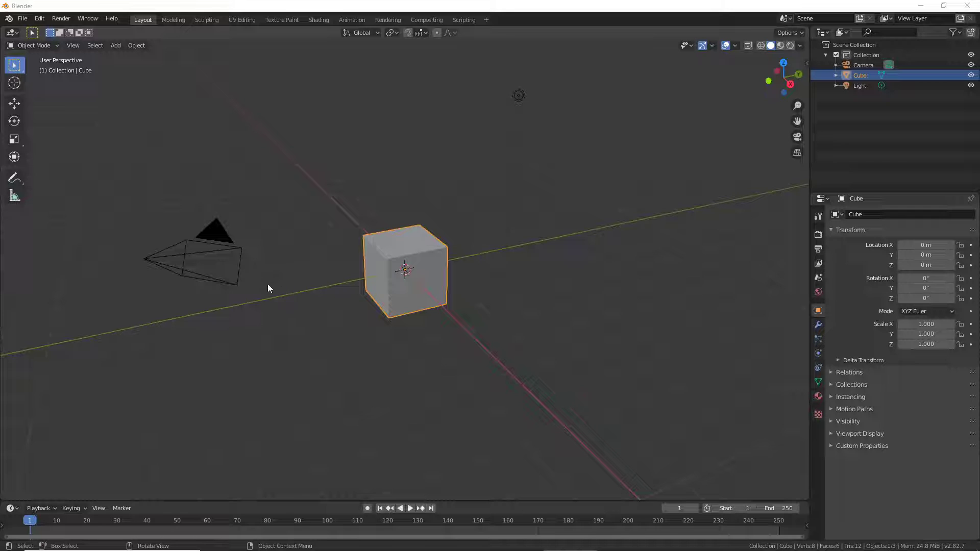
# - Orbit the viewport to see the default cube from a different side
pyautogui.moveTo(376, 335)
pyautogui.mouseDown(button='middle')
pyautogui.moveTo(271, 349)
pyautogui.moveTo(227, 312)
pyautogui.moveTo(240, 284)
pyautogui.moveTo(332, 301)
pyautogui.moveTo(383, 352)
pyautogui.moveTo(516, 353)
pyautogui.moveTo(252, 341)
pyautogui.moveTo(507, 312)
pyautogui.moveTo(339, 313)
pyautogui.moveTo(383, 271)
pyautogui.moveTo(476, 326)
pyautogui.moveTo(619, 318)
pyautogui.moveTo(575, 320)
pyautogui.mouseUp(button='middle')
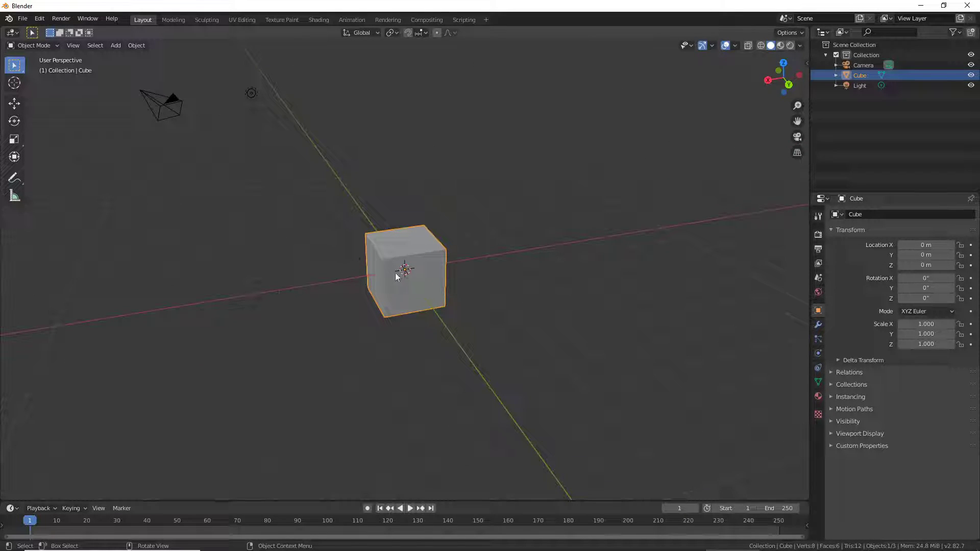
pyautogui.press('g')
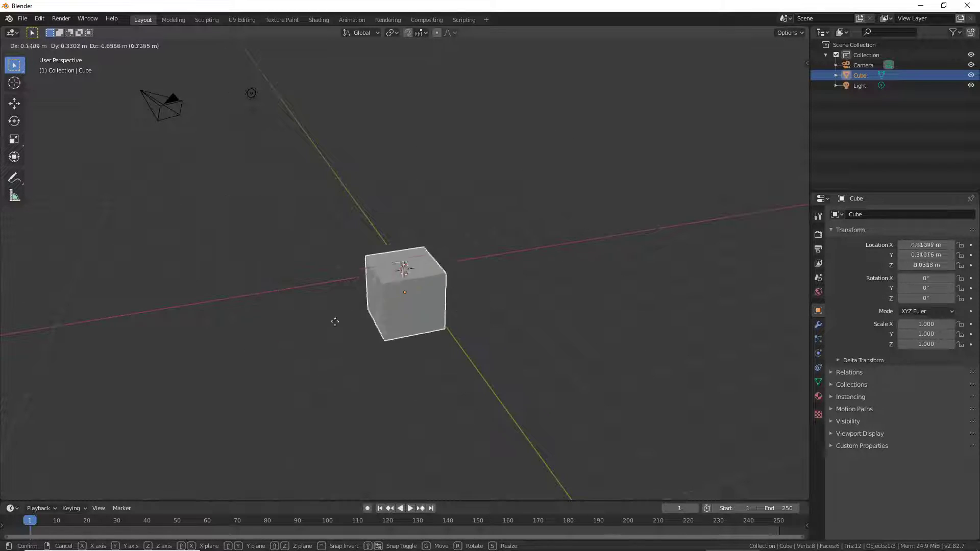
pyautogui.rightClick(461, 281)
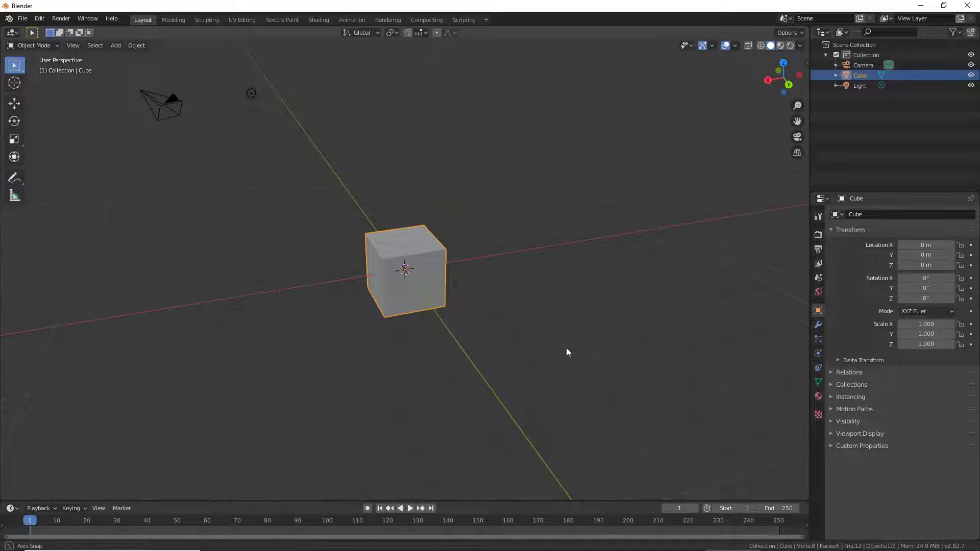
# - Select the camera to show its location 7.3589, 6.9258, 4.9583 m and rotation 63.6°, 0°, 46.7°
pyautogui.moveTo(565, 347)
pyautogui.mouseDown(button='middle')
pyautogui.moveTo(708, 328)
pyautogui.moveTo(263, 327)
pyautogui.moveTo(460, 344)
pyautogui.moveTo(553, 332)
pyautogui.moveTo(610, 343)
pyautogui.moveTo(568, 339)
pyautogui.mouseUp(button='middle')
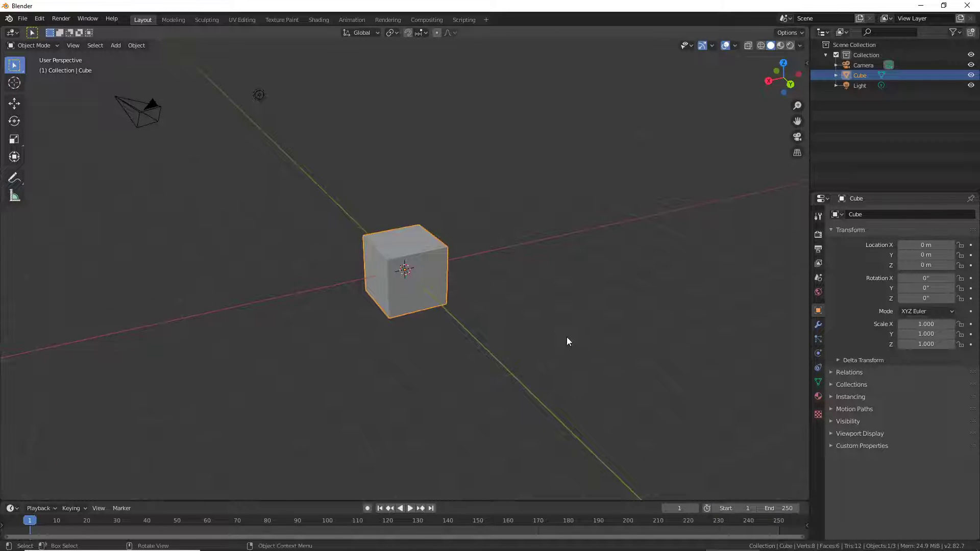
pyautogui.click(263, 98)
pyautogui.click(425, 263)
pyautogui.click(134, 113)
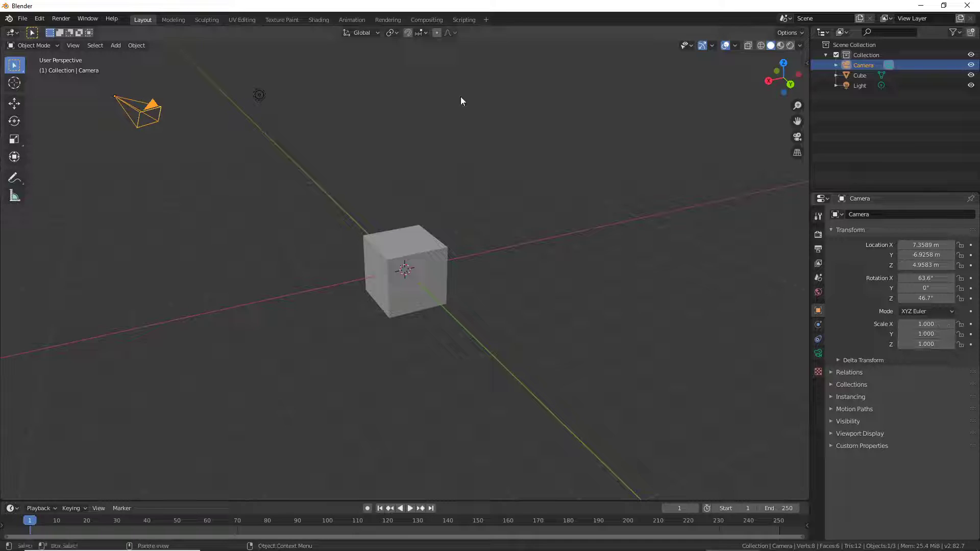
# - Select the cube again, showing location 0 m, rotation 0° and scale 1.000
pyautogui.click(416, 241)
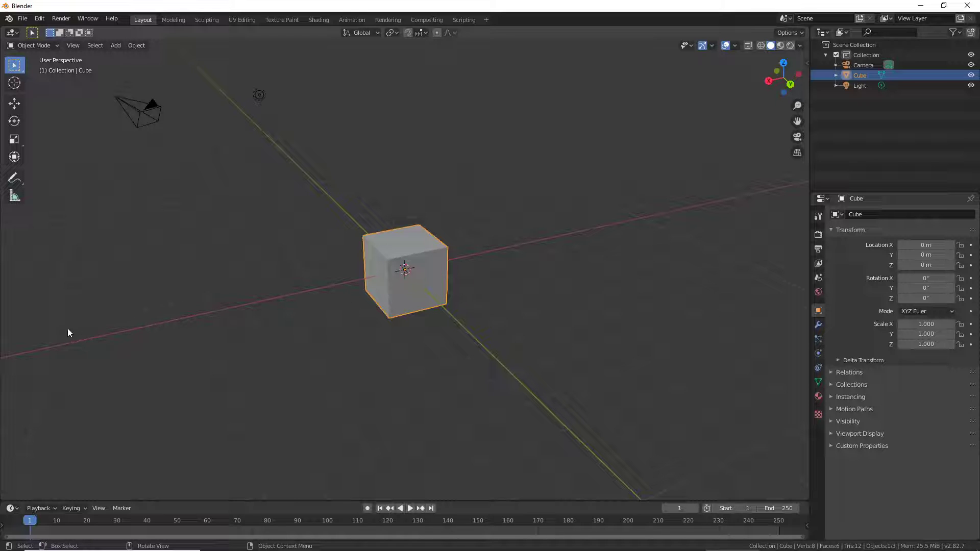
# - Orbit around the cube from above and front, then zoom out to show cube, camera and light
pyautogui.moveTo(230, 350); pyautogui.dragTo(422, 343, button='middle')
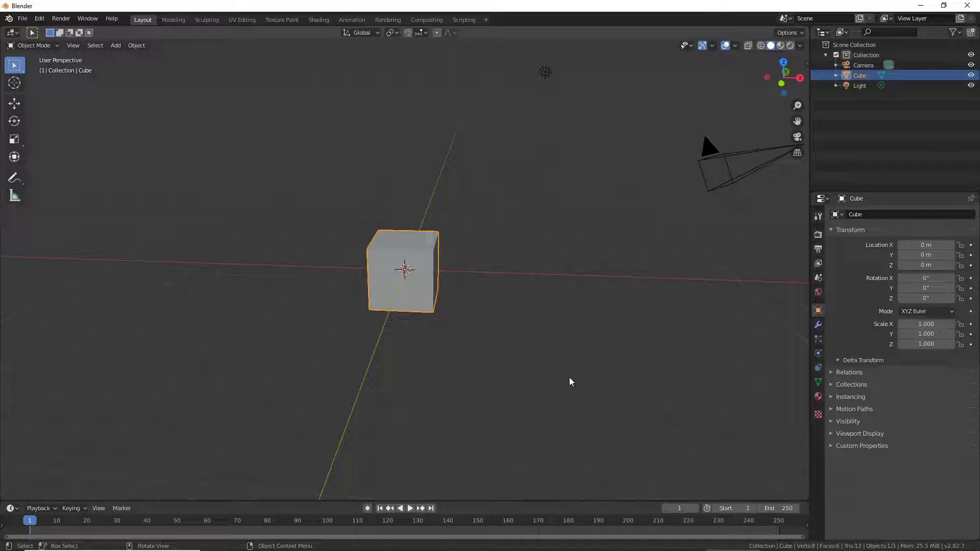
pyautogui.moveTo(476, 313)
pyautogui.mouseDown(button='middle')
pyautogui.moveTo(454, 361)
pyautogui.moveTo(421, 199)
pyautogui.moveTo(418, 387)
pyautogui.moveTo(459, 348)
pyautogui.moveTo(458, 323)
pyautogui.mouseUp(button='middle')
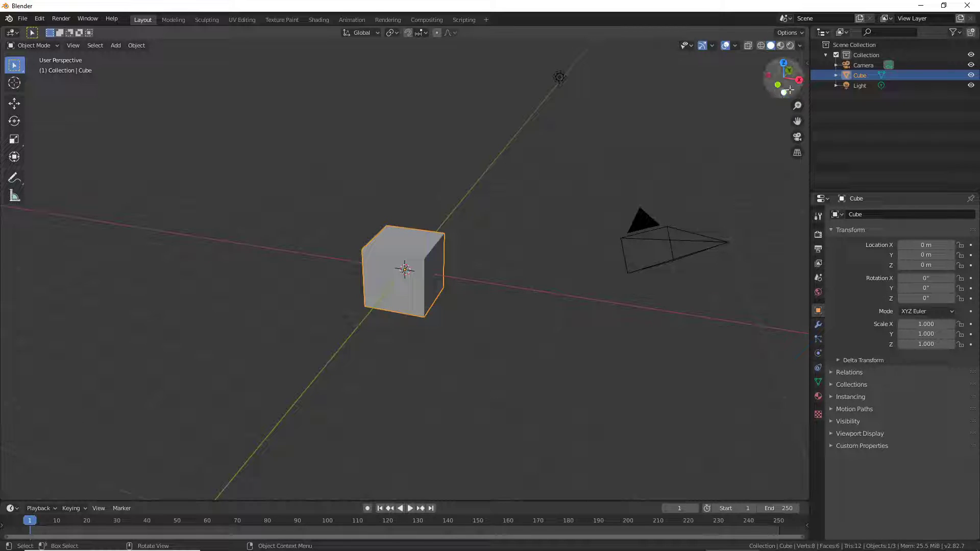
pyautogui.moveTo(783, 67); pyautogui.dragTo(783, 77)
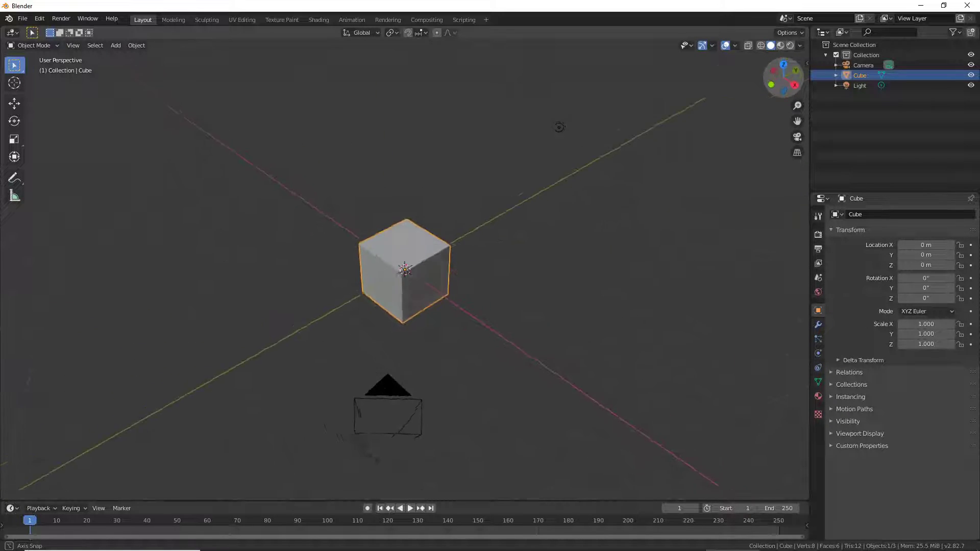
pyautogui.moveTo(783, 76); pyautogui.dragTo(783, 77)
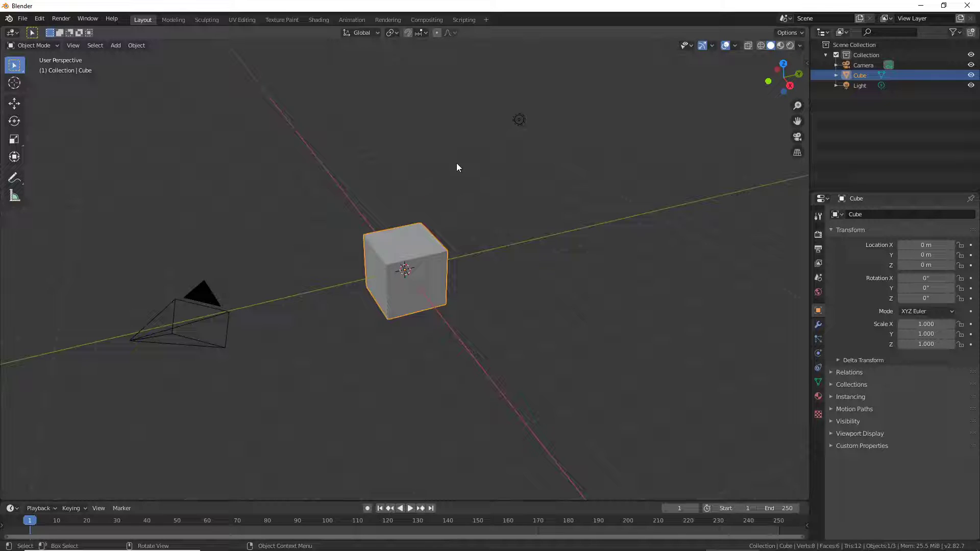
pyautogui.moveTo(525, 234)
pyautogui.mouseDown(button='middle')
pyautogui.moveTo(560, 205)
pyautogui.moveTo(459, 319)
pyautogui.moveTo(346, 167)
pyautogui.moveTo(512, 277)
pyautogui.moveTo(605, 281)
pyautogui.moveTo(440, 230)
pyautogui.moveTo(513, 274)
pyautogui.moveTo(378, 262)
pyautogui.moveTo(281, 236)
pyautogui.moveTo(450, 251)
pyautogui.mouseUp(button='middle')
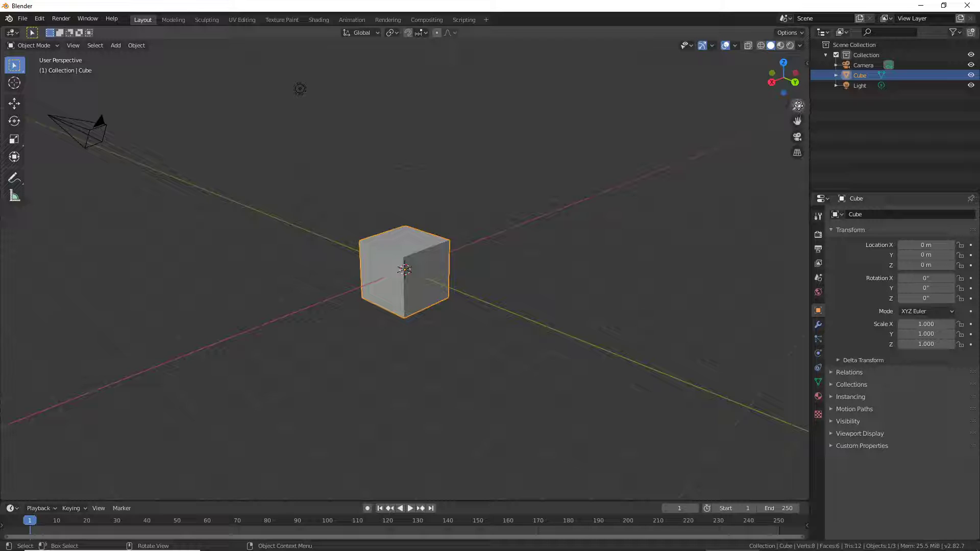
pyautogui.moveTo(797, 106)
pyautogui.mouseDown()
pyautogui.moveTo(798, 133)
pyautogui.moveTo(797, 115)
pyautogui.mouseUp()
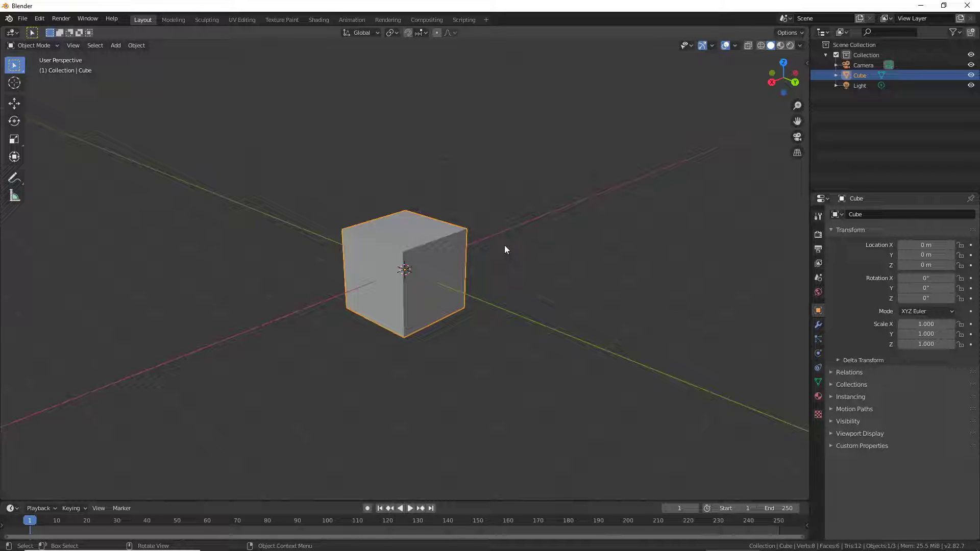
pyautogui.scroll(5, 515, 258)
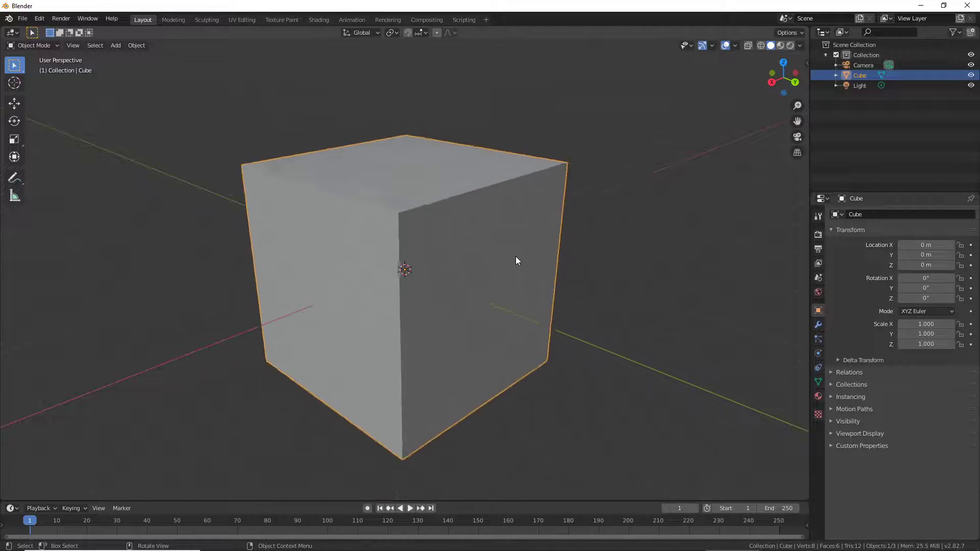
pyautogui.scroll(-5, 515, 256)
pyautogui.scroll(-5, 515, 256)
pyautogui.scroll(2, 515, 256)
pyautogui.scroll(4, 514, 257)
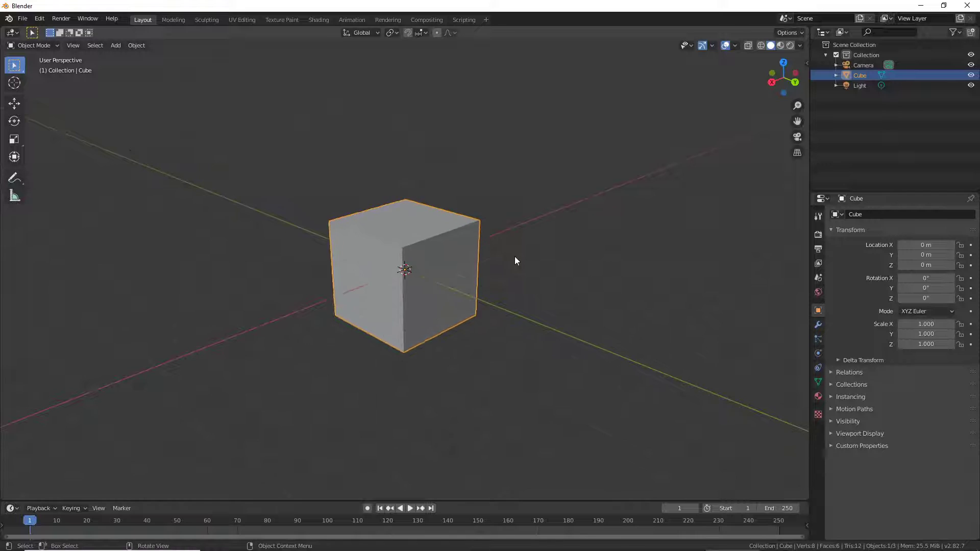
pyautogui.scroll(4, 515, 256)
pyautogui.scroll(-5, 514, 256)
pyautogui.scroll(-5, 514, 256)
pyautogui.scroll(1, 514, 256)
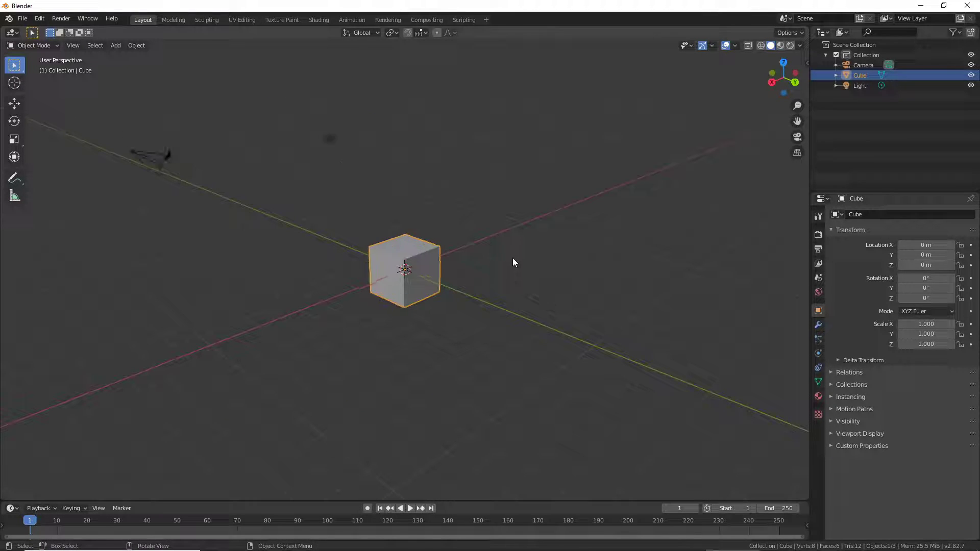
pyautogui.scroll(3, 512, 258)
pyautogui.scroll(-3, 512, 257)
pyautogui.scroll(3, 513, 257)
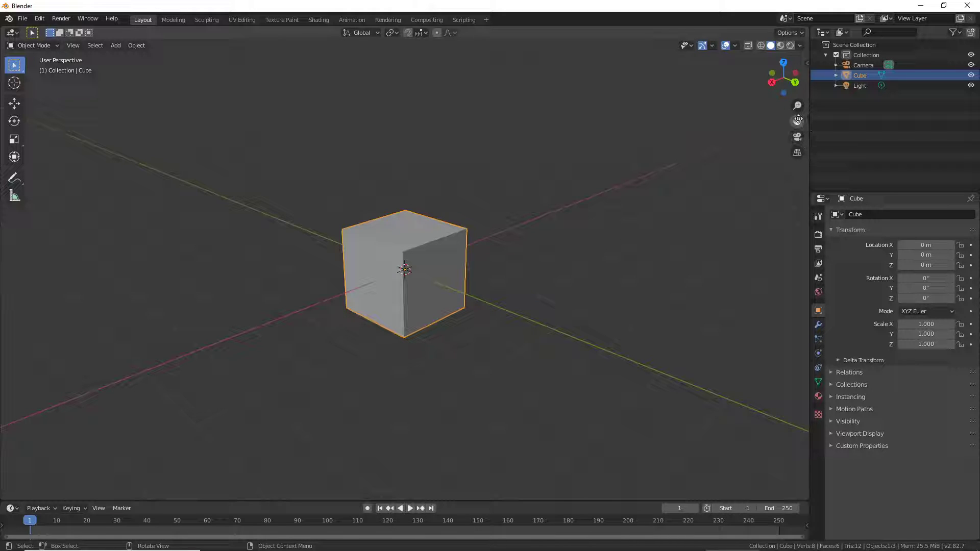
# - Pan the camera into sight, then view the cube through the scene camera
pyautogui.moveTo(798, 121)
pyautogui.mouseDown()
pyautogui.moveTo(790, 124)
pyautogui.moveTo(856, 88)
pyautogui.mouseUp()
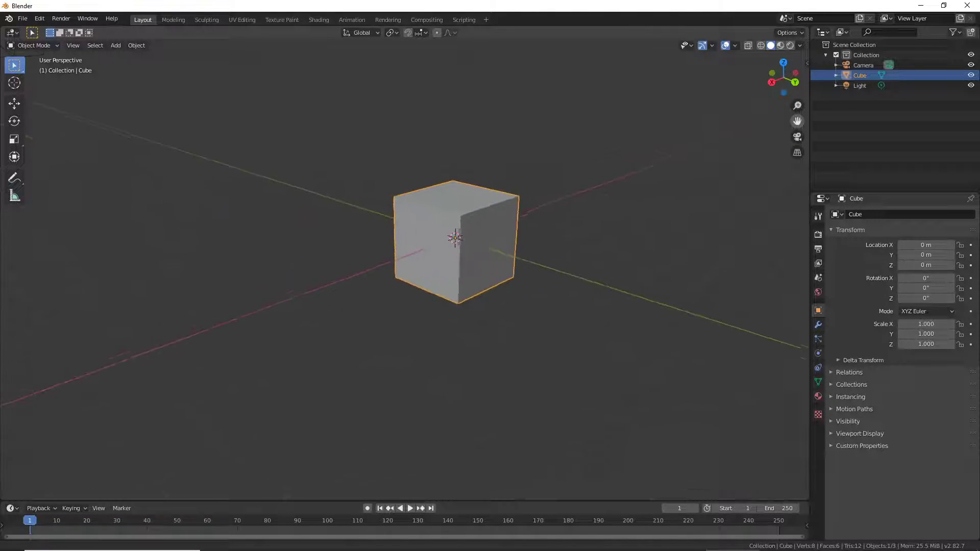
pyautogui.moveTo(856, 88)
pyautogui.mouseDown()
pyautogui.moveTo(797, 121)
pyautogui.moveTo(627, 163)
pyautogui.mouseUp()
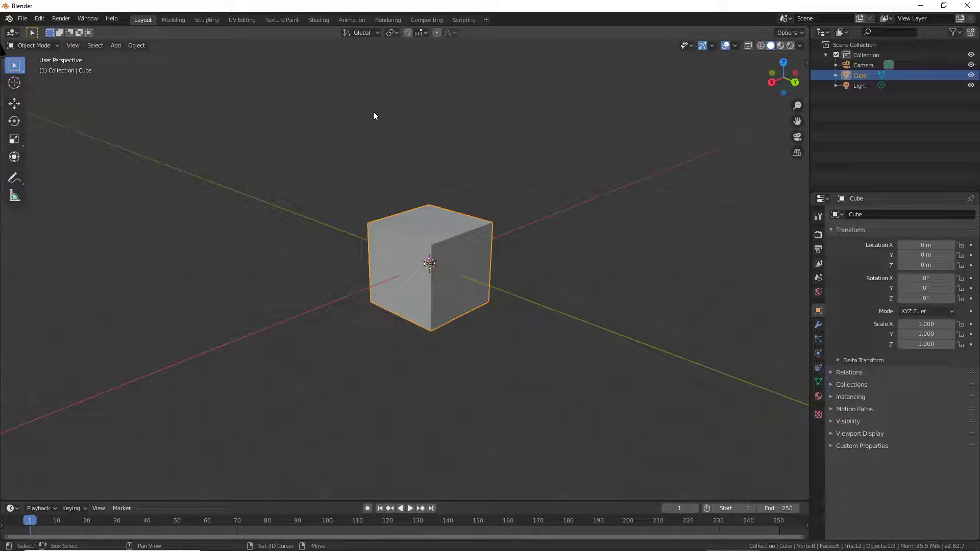
pyautogui.moveTo(378, 135)
pyautogui.keyDown('shift'); pyautogui.mouseDown(button='middle')
pyautogui.moveTo(679, 153)
pyautogui.moveTo(219, 72)
pyautogui.moveTo(528, 134)
pyautogui.moveTo(255, 72)
pyautogui.moveTo(510, 145)
pyautogui.moveTo(483, 84)
pyautogui.moveTo(329, 106)
pyautogui.moveTo(380, 157)
pyautogui.mouseUp(button='middle'); pyautogui.keyUp('shift')
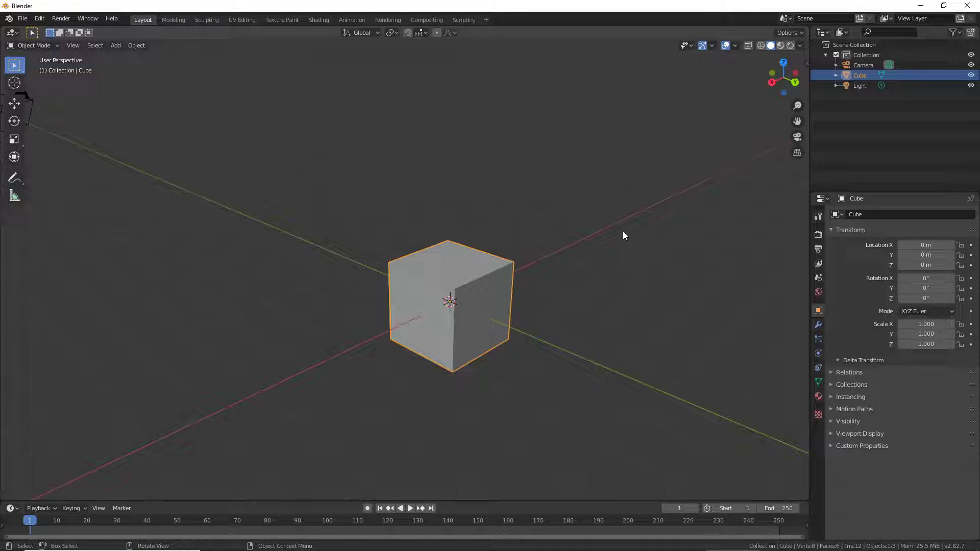
pyautogui.click(797, 137)
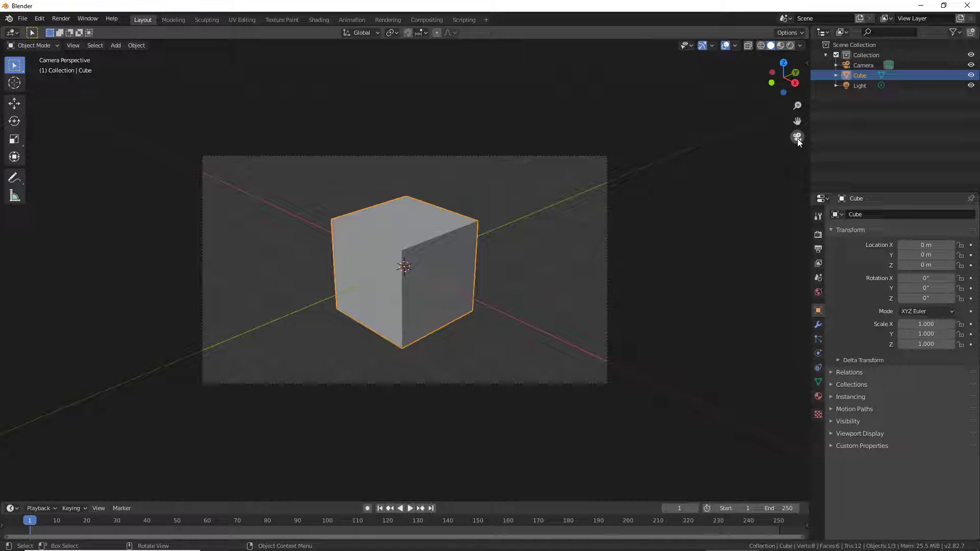
# - Toggle camera view on and off, ending in the free User Perspective view
pyautogui.click(797, 138)
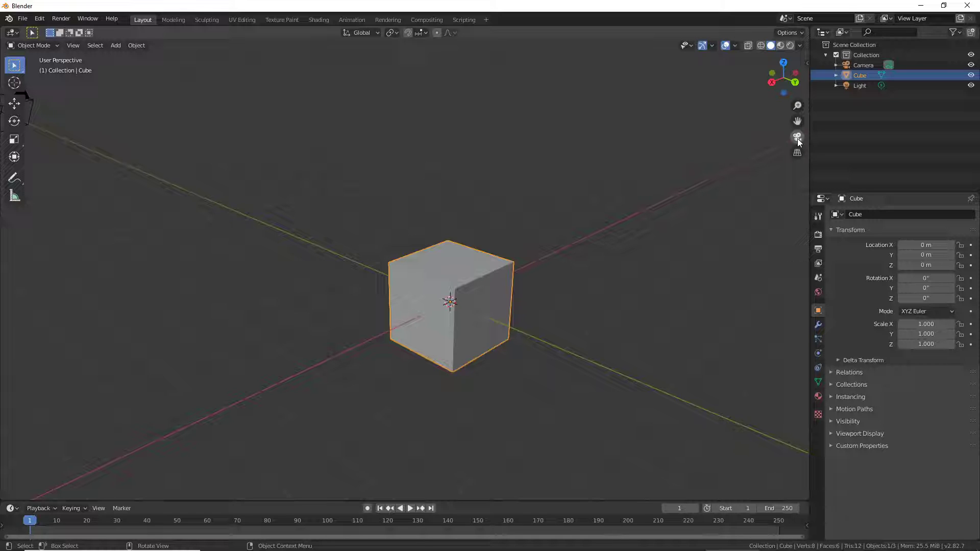
pyautogui.click(797, 137)
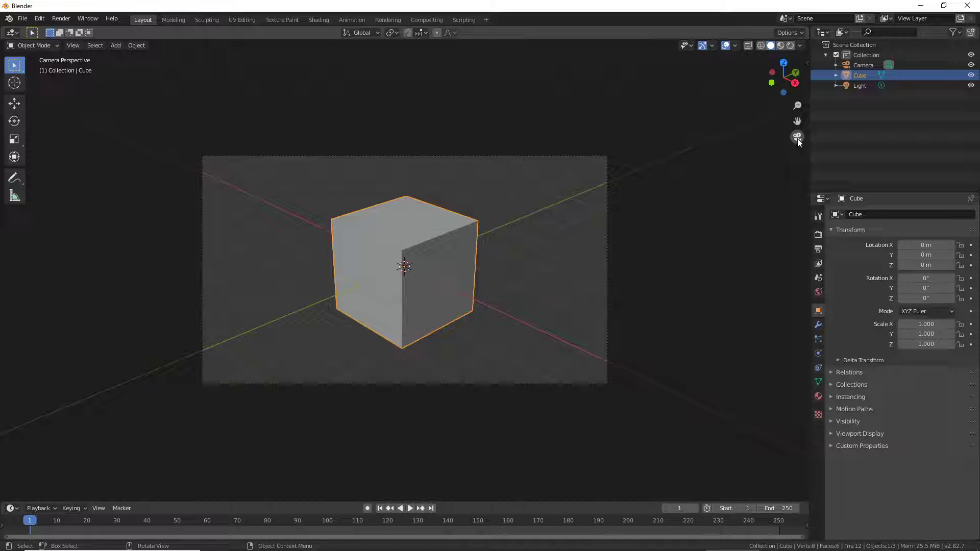
pyautogui.click(798, 138)
pyautogui.click(798, 138)
pyautogui.click(798, 137)
pyautogui.click(797, 138)
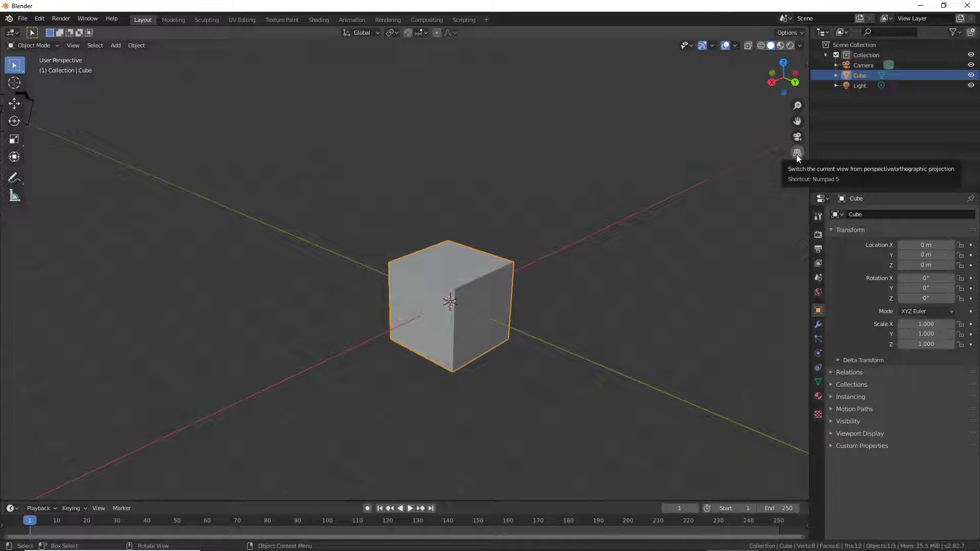
# - Toggle the view between orthographic and perspective projection several times, ending in perspective
pyautogui.click(796, 154)
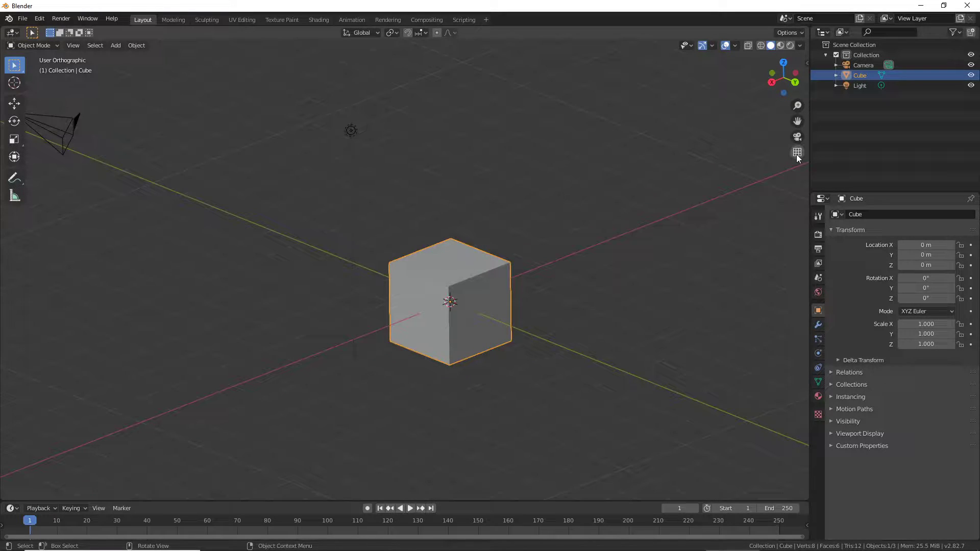
pyautogui.click(796, 155)
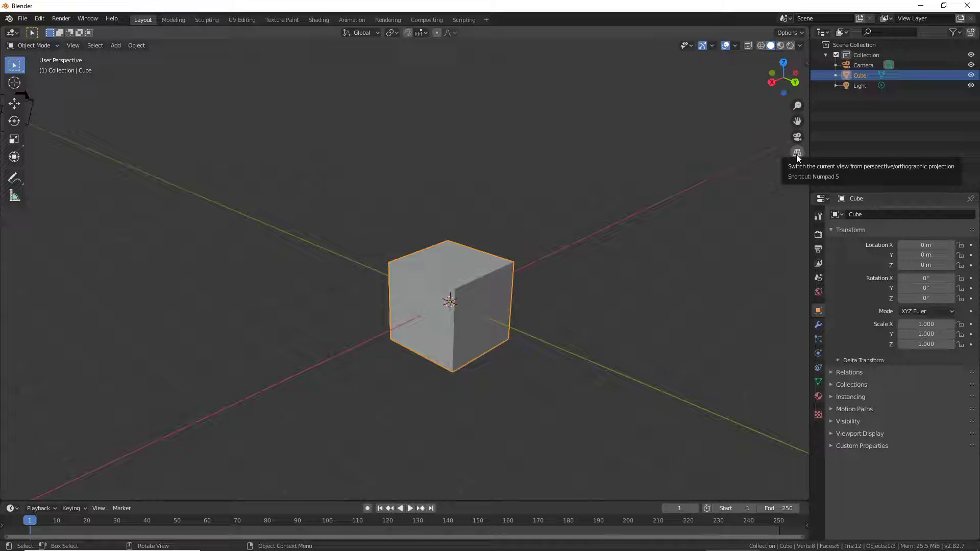
pyautogui.click(796, 154)
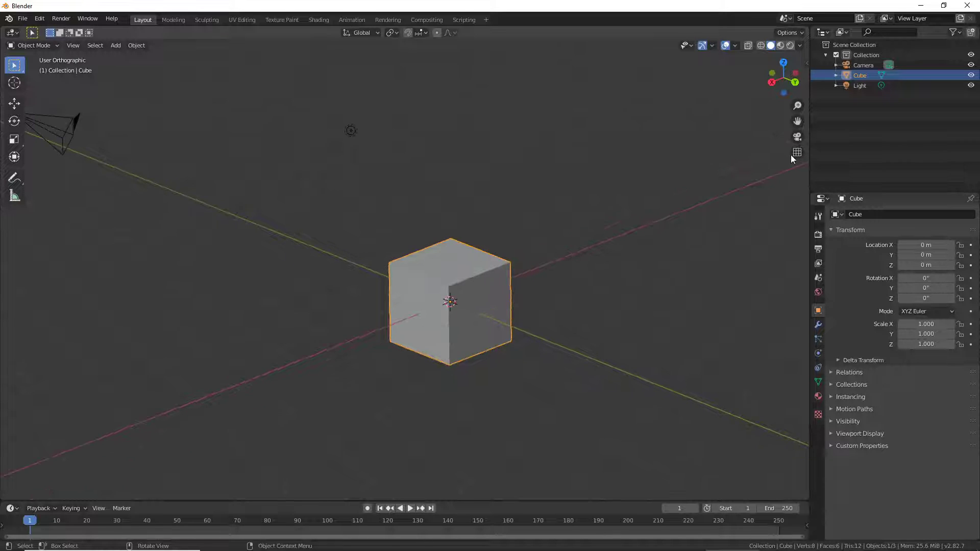
pyautogui.click(797, 153)
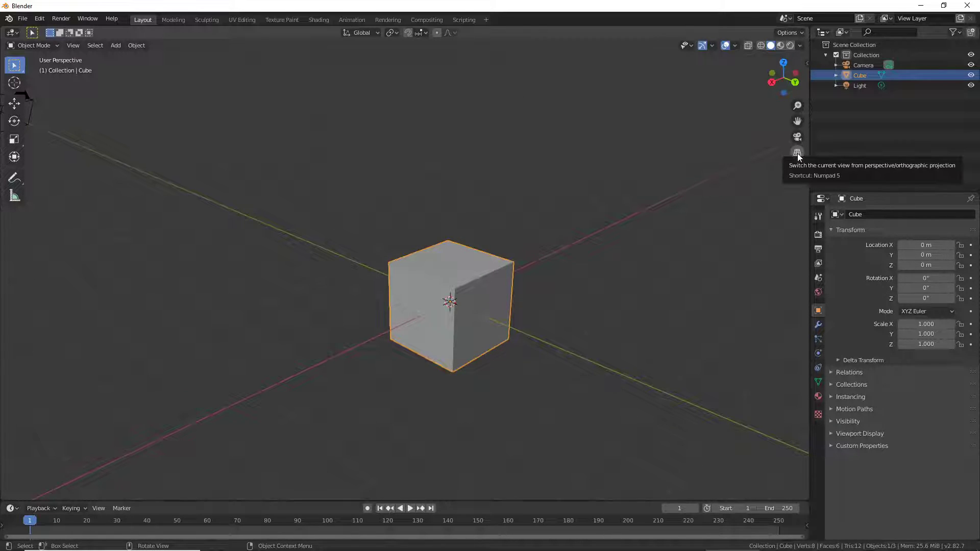
pyautogui.click(797, 153)
pyautogui.click(797, 153)
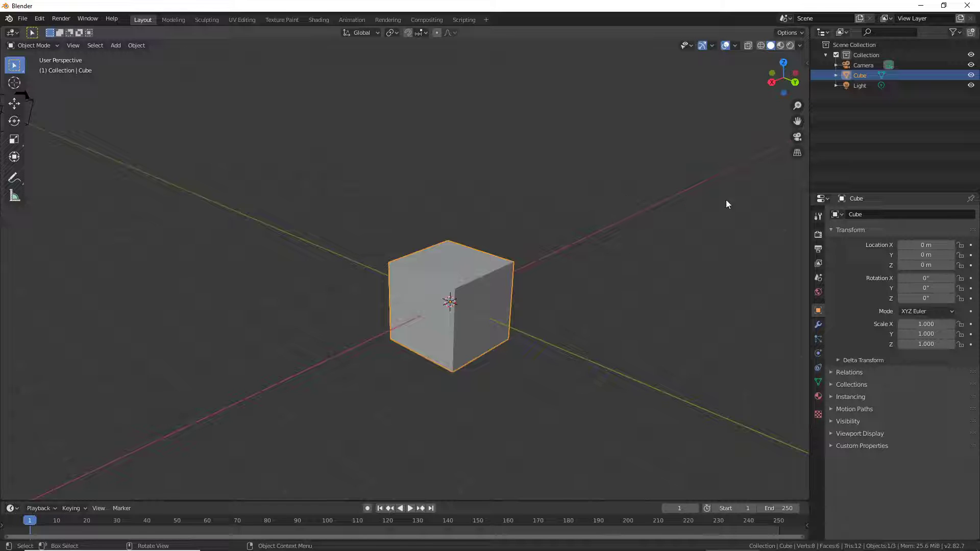
pyautogui.click(794, 154)
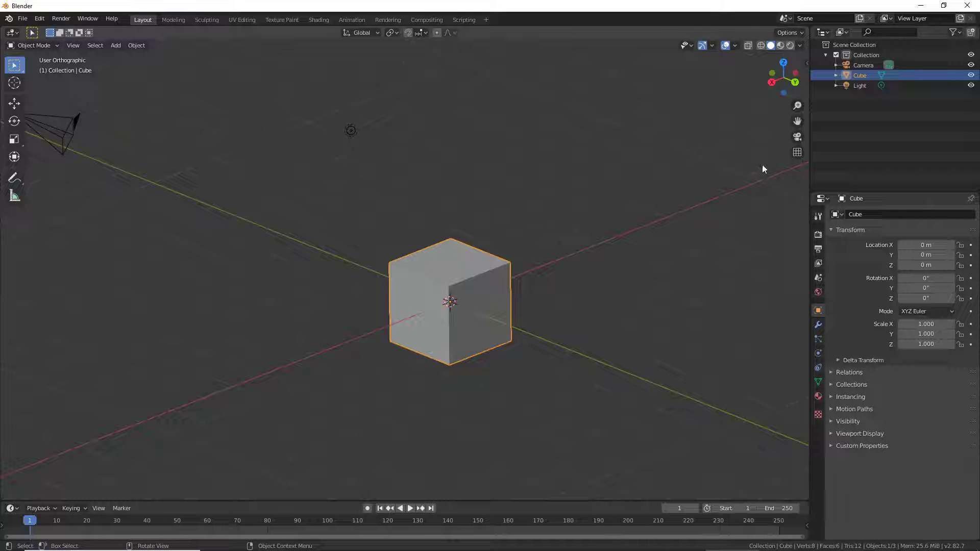
pyautogui.click(798, 152)
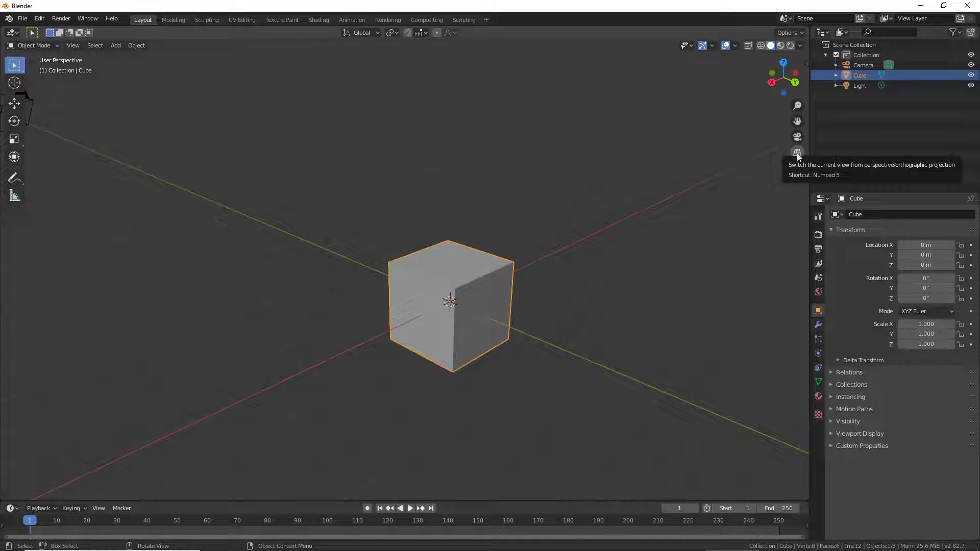
pyautogui.click(797, 152)
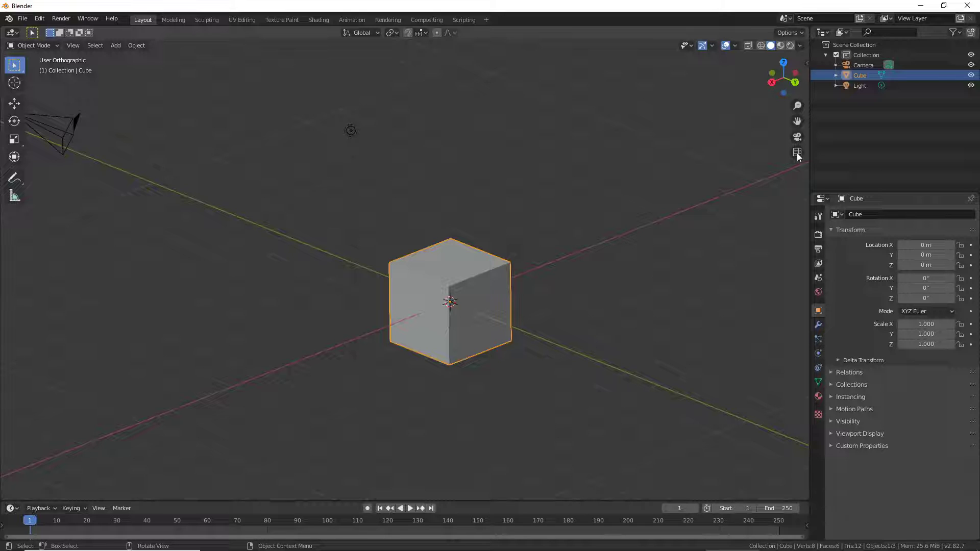
pyautogui.click(797, 152)
pyautogui.click(797, 152)
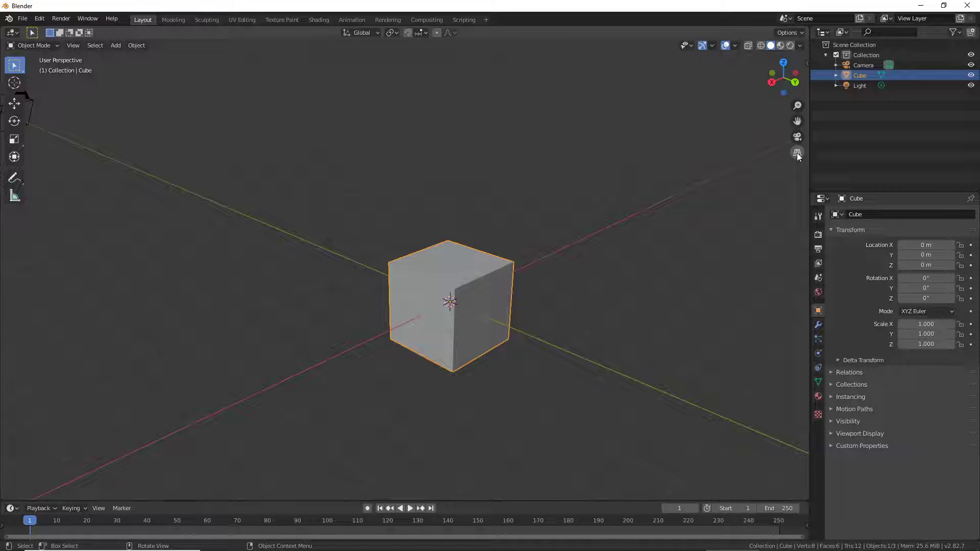
# - Orbit to a lower, head-on perspective view of the cube after previewing camera and orthographic views
pyautogui.moveTo(617, 364)
pyautogui.mouseDown(button='middle')
pyautogui.moveTo(596, 293)
pyautogui.moveTo(620, 363)
pyautogui.moveTo(600, 374)
pyautogui.moveTo(508, 249)
pyautogui.moveTo(660, 361)
pyautogui.moveTo(475, 322)
pyautogui.moveTo(649, 331)
pyautogui.moveTo(606, 269)
pyautogui.mouseUp(button='middle')
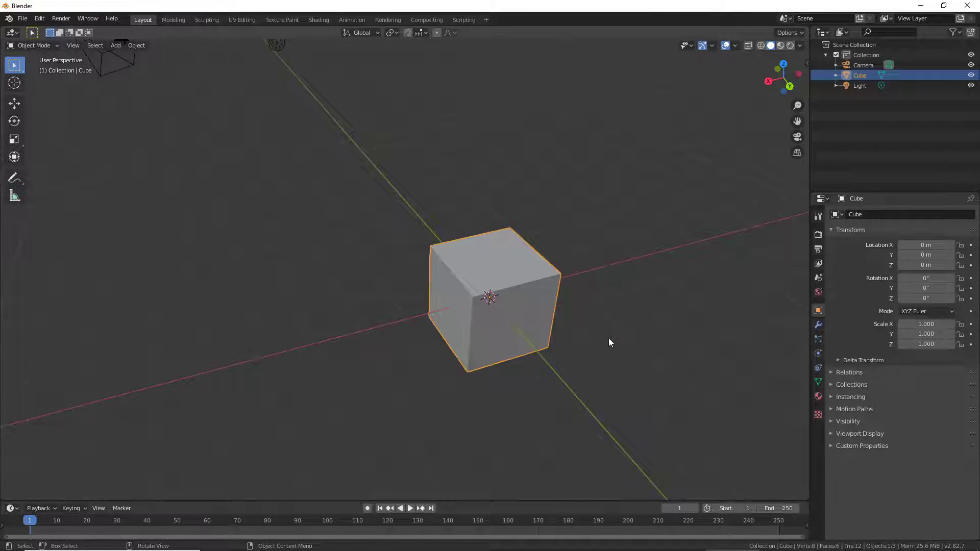
pyautogui.moveTo(608, 338)
pyautogui.mouseDown(button='middle')
pyautogui.moveTo(627, 331)
pyautogui.moveTo(553, 271)
pyautogui.moveTo(630, 331)
pyautogui.moveTo(591, 309)
pyautogui.moveTo(551, 262)
pyautogui.mouseUp(button='middle')
pyautogui.moveTo(599, 306)
pyautogui.keyDown('shift'); pyautogui.mouseDown(button='middle')
pyautogui.moveTo(623, 306)
pyautogui.moveTo(405, 238)
pyautogui.moveTo(588, 272)
pyautogui.moveTo(626, 290)
pyautogui.mouseUp(button='middle'); pyautogui.keyUp('shift')
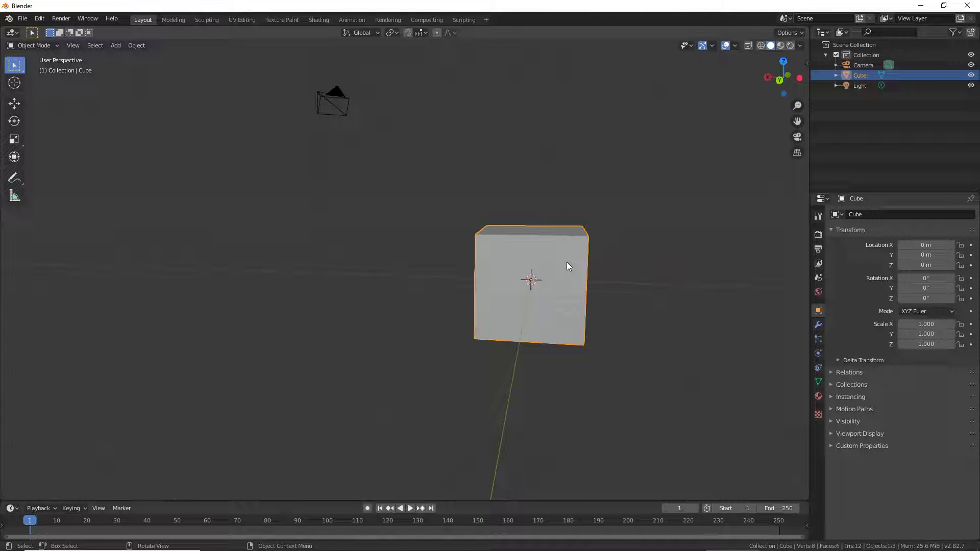
pyautogui.press('KP_0')
pyautogui.press('KP_0')
pyautogui.press('KP_5')
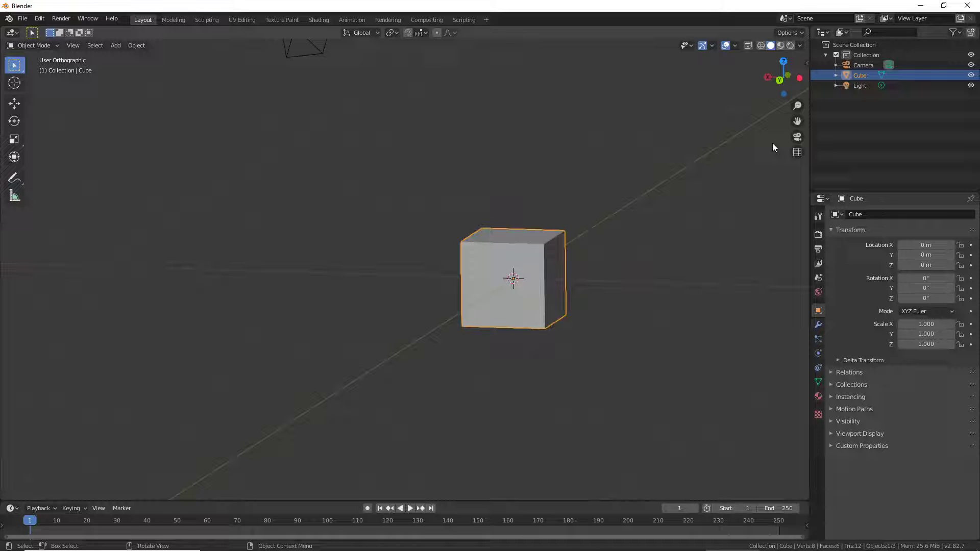
pyautogui.press('KP_5')
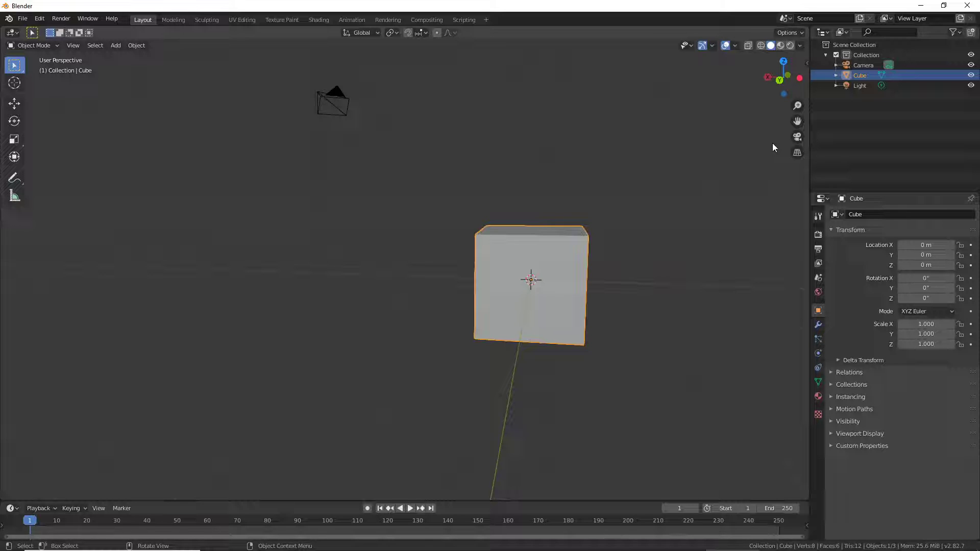
# - Switch viewport shading to Wireframe, briefly back to Solid, then Wireframe again
pyautogui.moveTo(632, 258); pyautogui.dragTo(569, 265, button='middle')
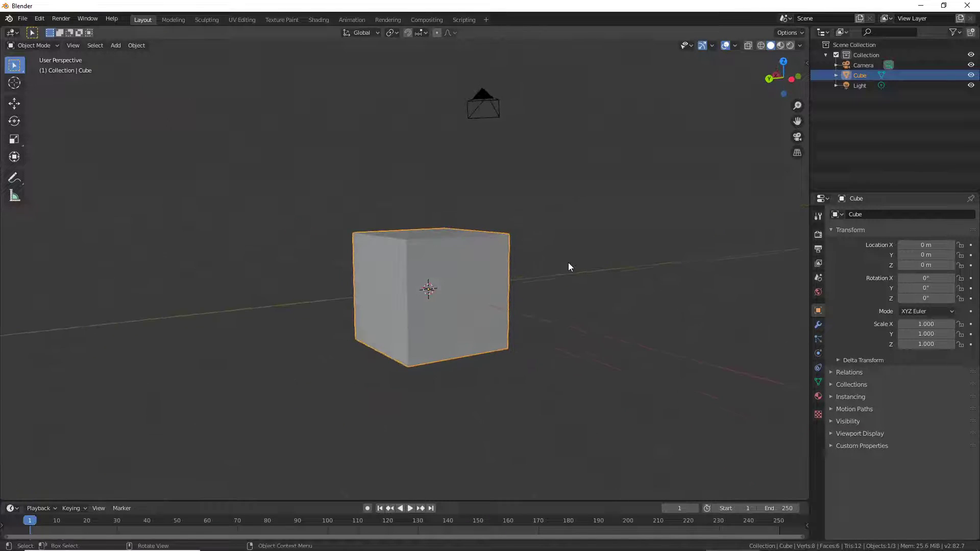
pyautogui.moveTo(363, 292)
pyautogui.mouseDown(button='middle')
pyautogui.moveTo(602, 363)
pyautogui.moveTo(540, 351)
pyautogui.mouseUp(button='middle')
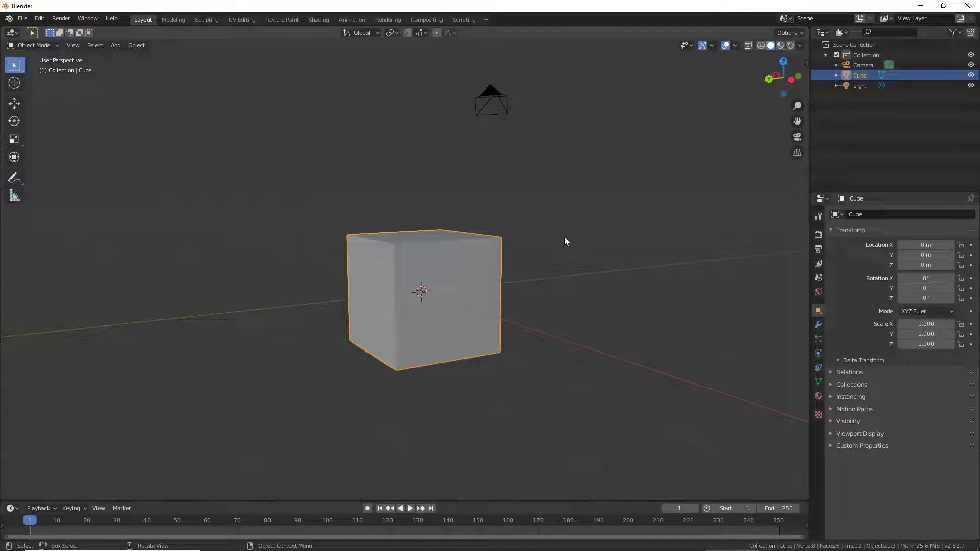
pyautogui.press('z')
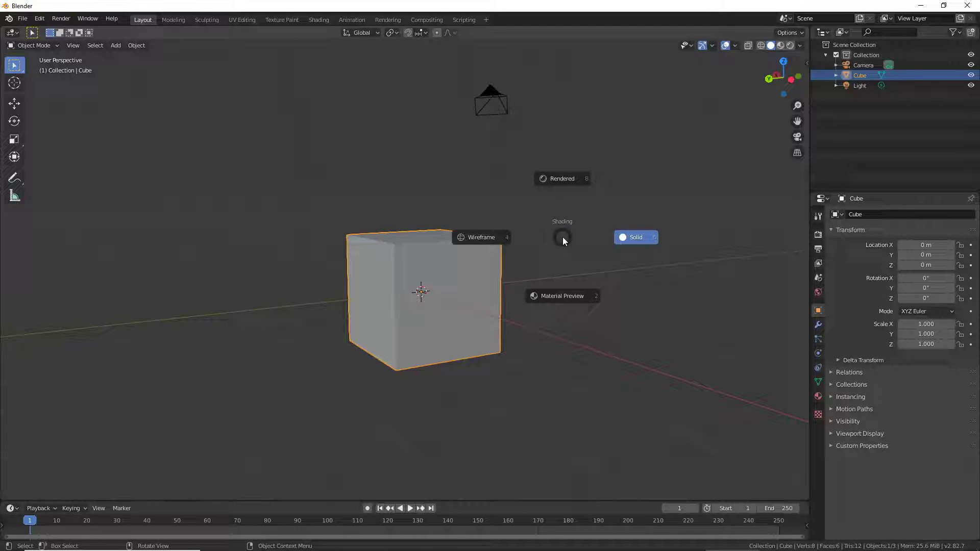
pyautogui.click(483, 240)
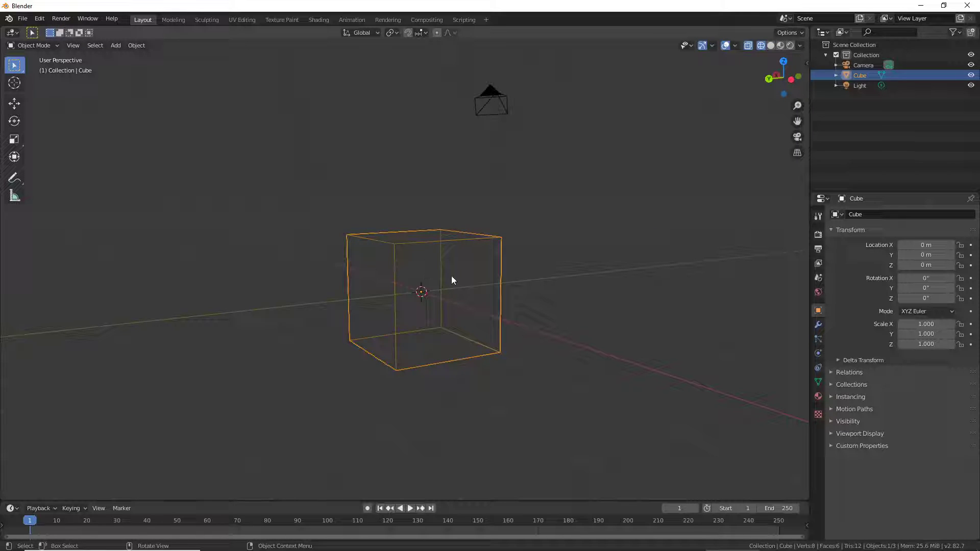
pyautogui.click(770, 46)
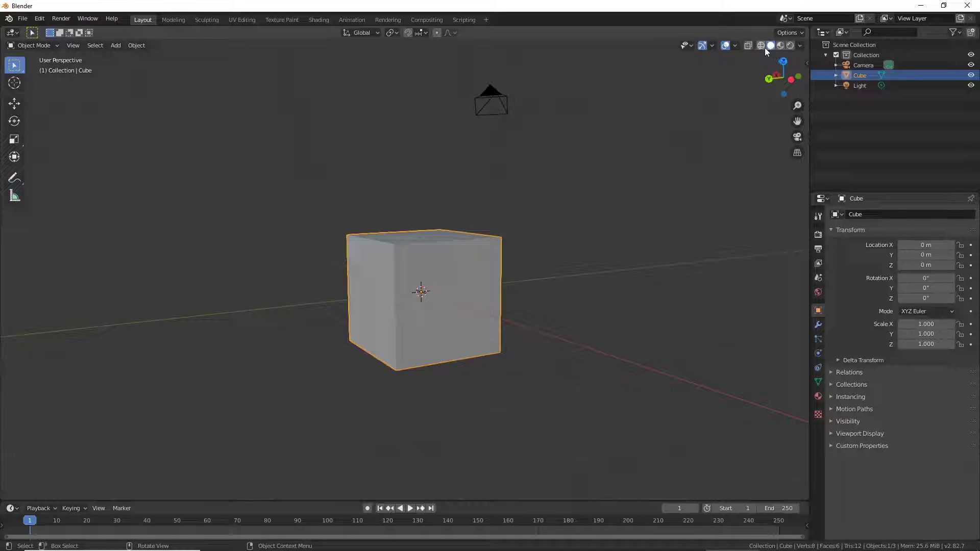
pyautogui.click(761, 46)
pyautogui.moveTo(420, 319)
pyautogui.mouseDown(button='middle')
pyautogui.moveTo(464, 327)
pyautogui.moveTo(478, 350)
pyautogui.moveTo(461, 333)
pyautogui.mouseUp(button='middle')
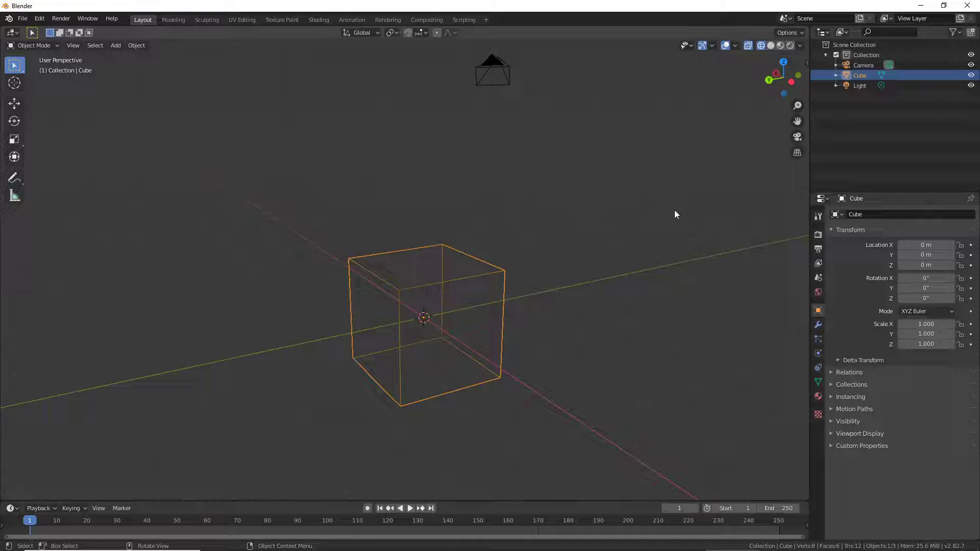
# - Centre the cube in the front view, compare it in perspective, then return to flat front view
pyautogui.press('KP_1')
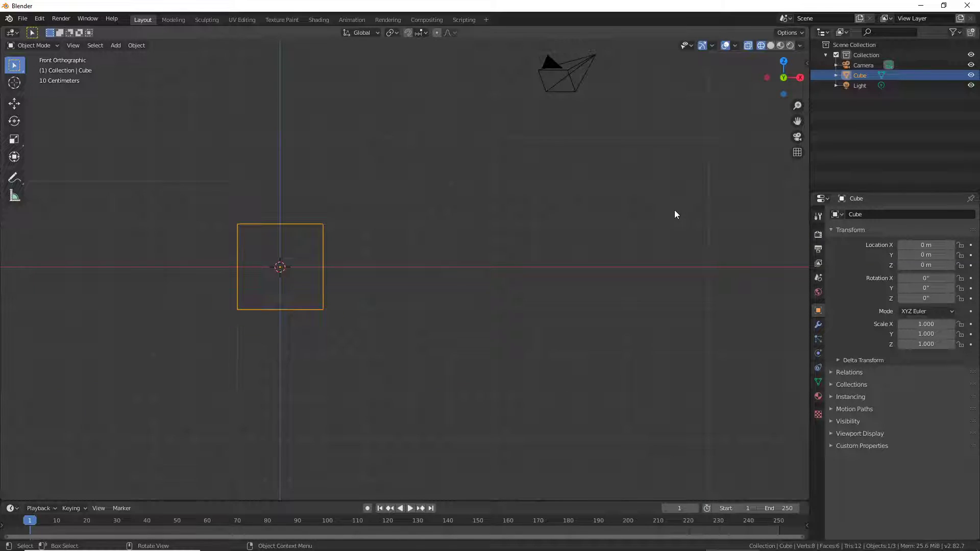
pyautogui.keyDown('shift'); pyautogui.moveTo(394, 287); pyautogui.dragTo(531, 291, button='middle'); pyautogui.keyUp('shift')
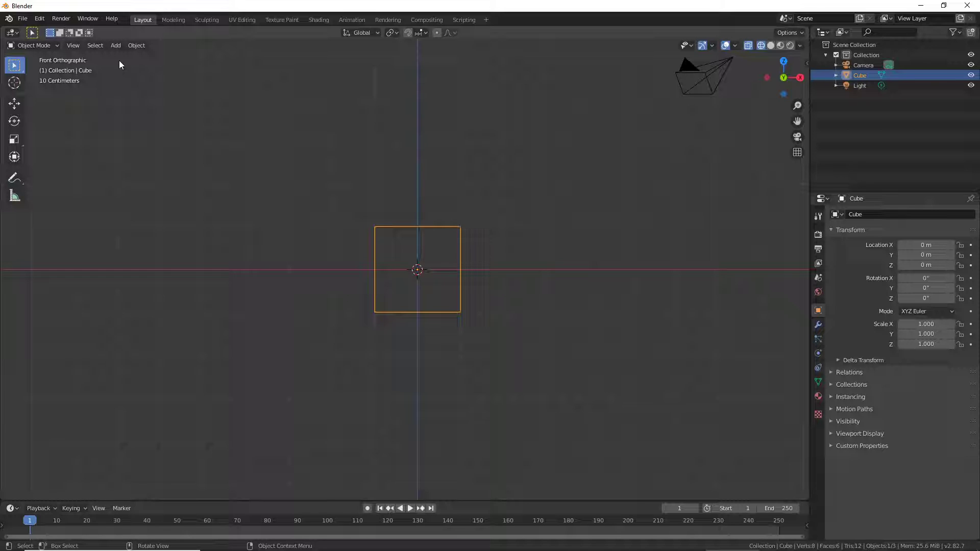
pyautogui.press('KP_5')
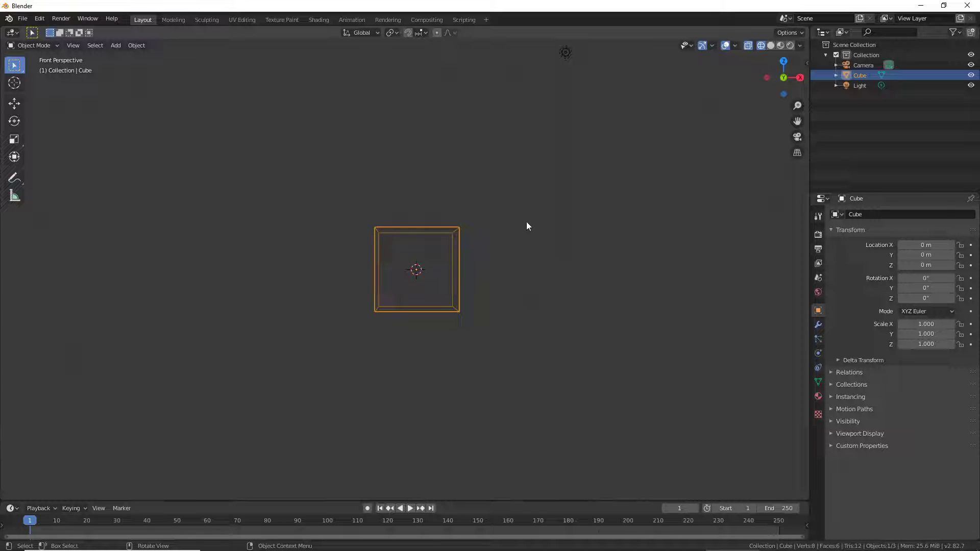
pyautogui.moveTo(526, 223)
pyautogui.mouseDown(button='middle')
pyautogui.moveTo(525, 249)
pyautogui.moveTo(526, 227)
pyautogui.mouseUp(button='middle')
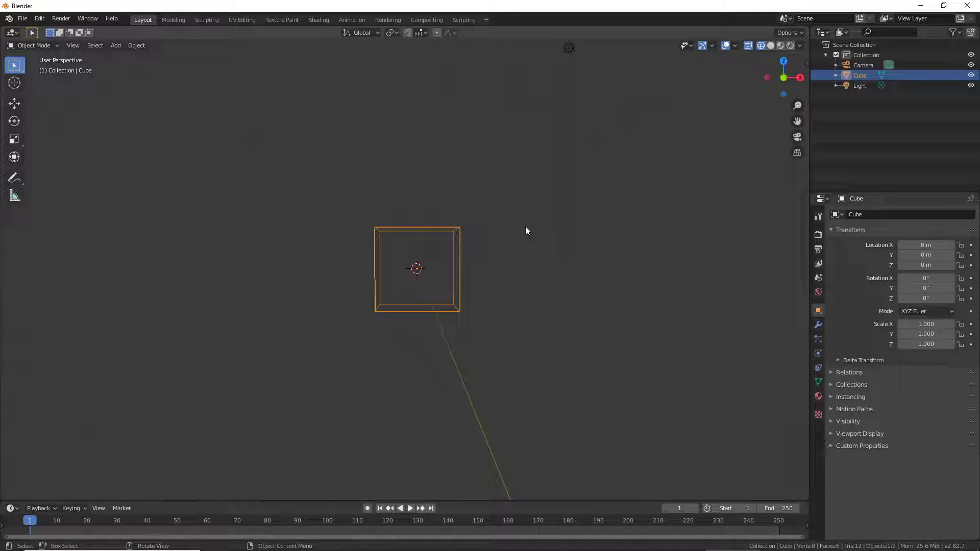
pyautogui.press('KP_1')
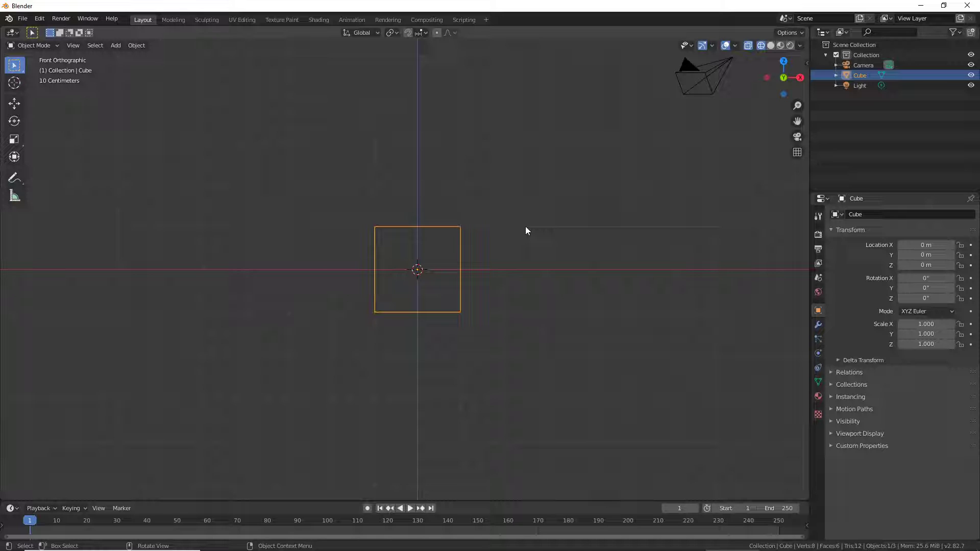
# - Check the right, top, back and left views, ending on the bottom view
pyautogui.press('KP_3')
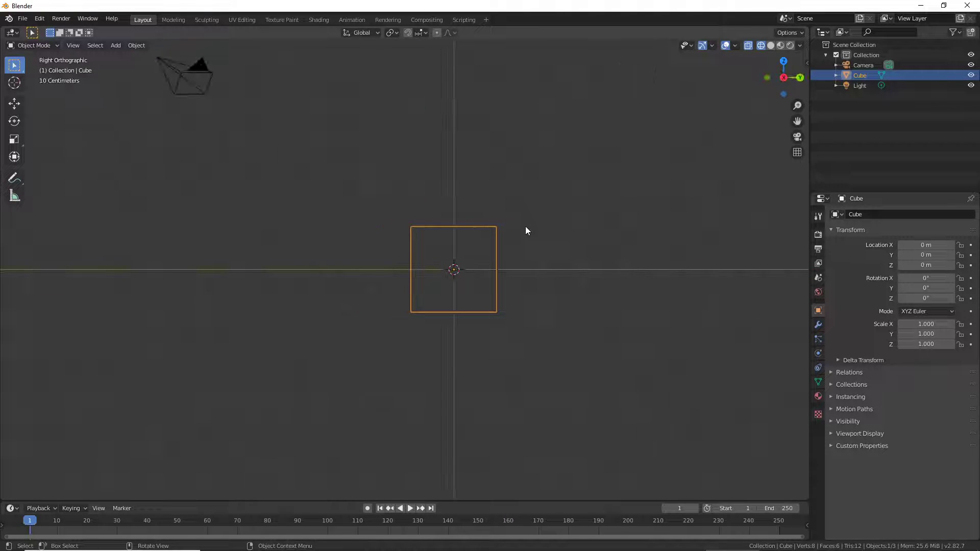
pyautogui.press('KP_7')
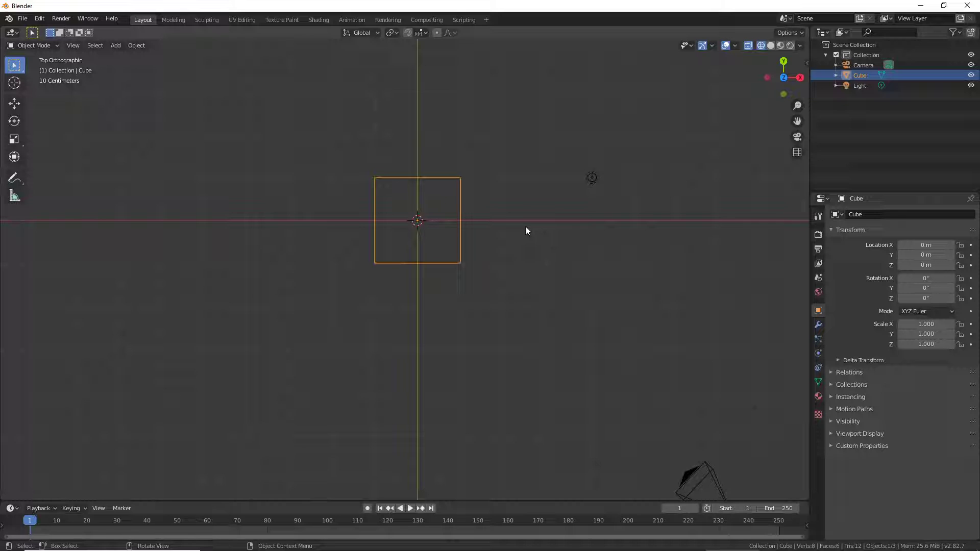
pyautogui.press('ctrl+KP_1')
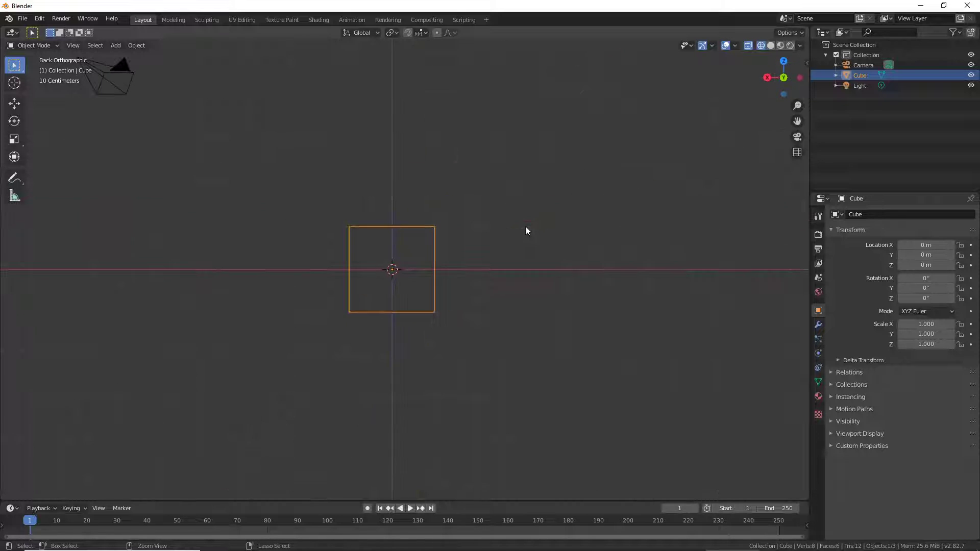
pyautogui.press('ctrl+KP_3')
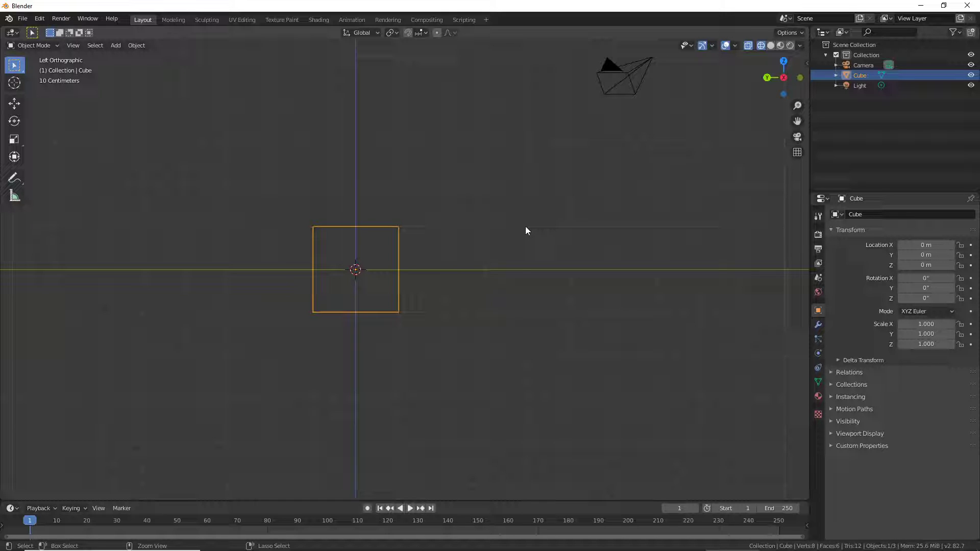
pyautogui.press('ctrl+KP_7')
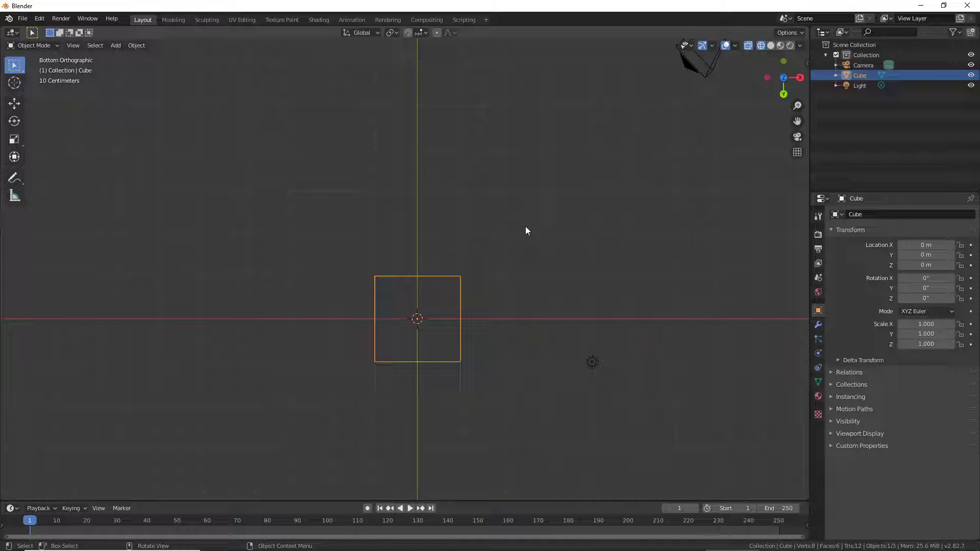
# - Check right, top and front views, then orbit back to free perspective showing camera and light
pyautogui.moveTo(526, 230); pyautogui.dragTo(527, 231, button='middle')
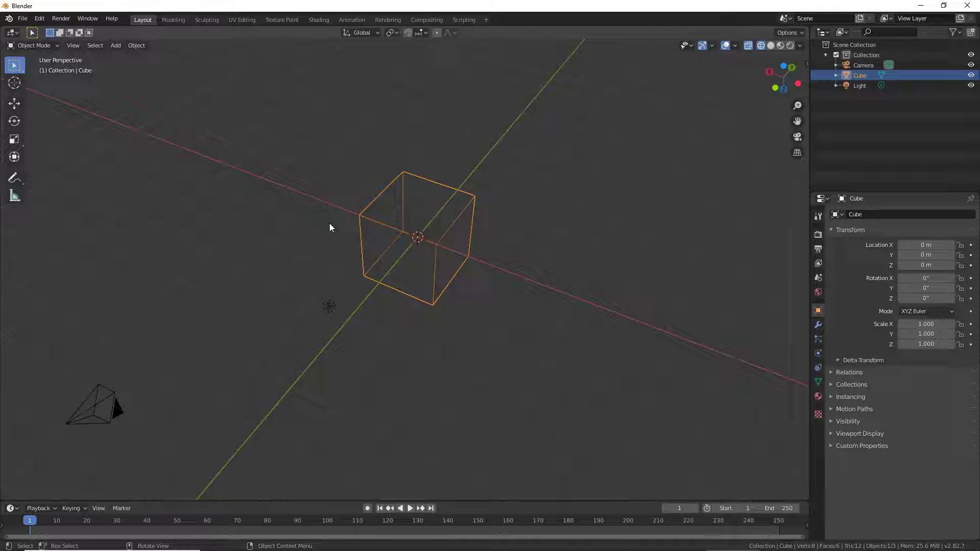
pyautogui.moveTo(308, 280)
pyautogui.mouseDown(button='middle')
pyautogui.moveTo(404, 313)
pyautogui.moveTo(324, 335)
pyautogui.moveTo(396, 376)
pyautogui.moveTo(385, 353)
pyautogui.moveTo(411, 352)
pyautogui.mouseUp(button='middle')
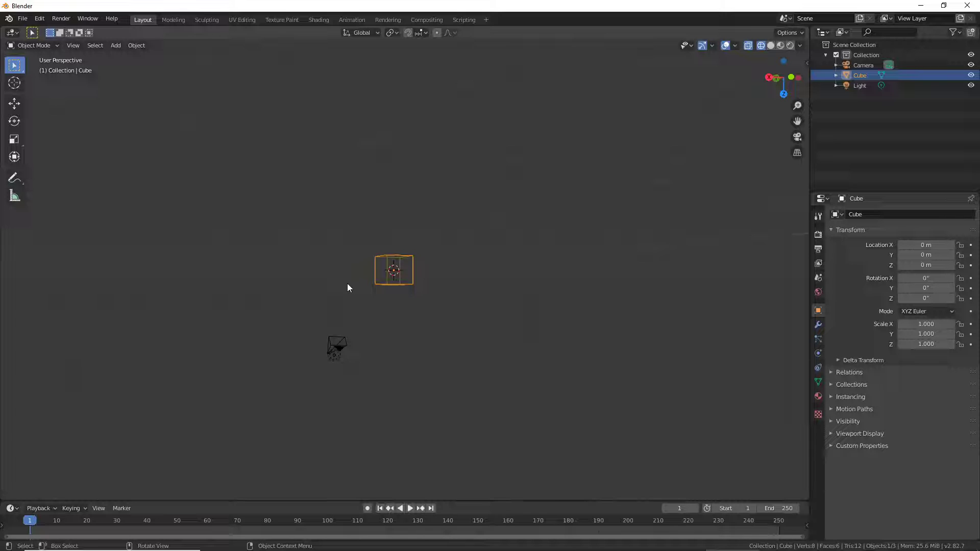
pyautogui.moveTo(439, 221)
pyautogui.mouseDown(button='middle')
pyautogui.moveTo(420, 335)
pyautogui.moveTo(421, 313)
pyautogui.mouseUp(button='middle')
pyautogui.press('KP_3')
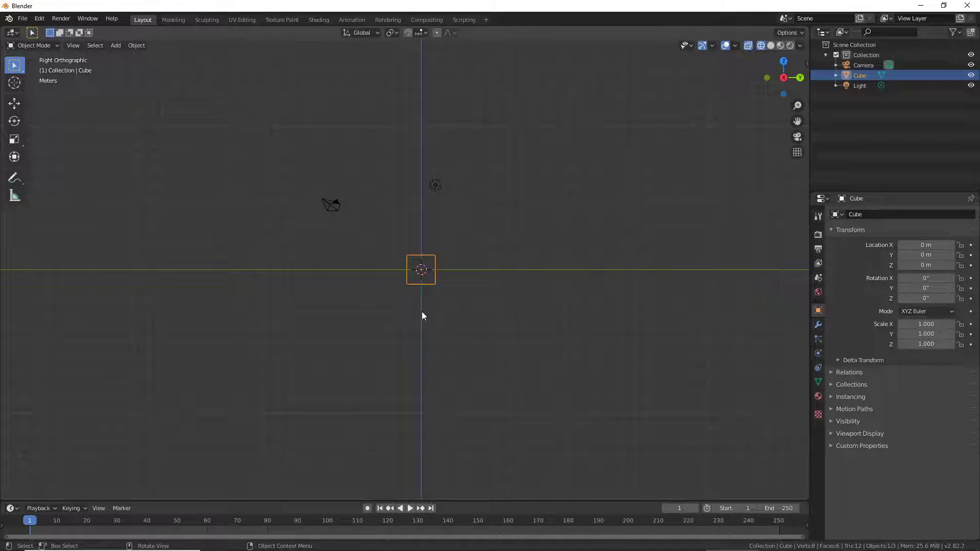
pyautogui.press('KP_7')
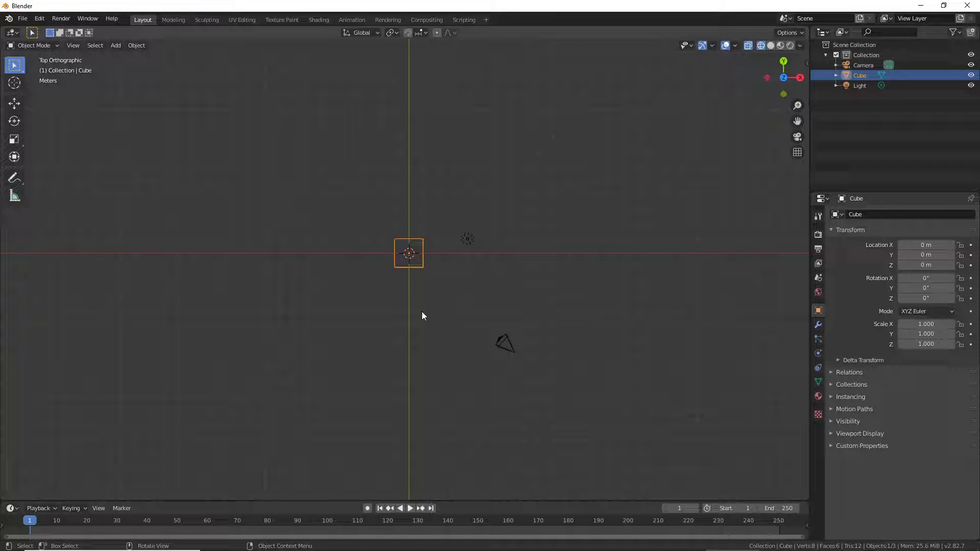
pyautogui.press('KP_1')
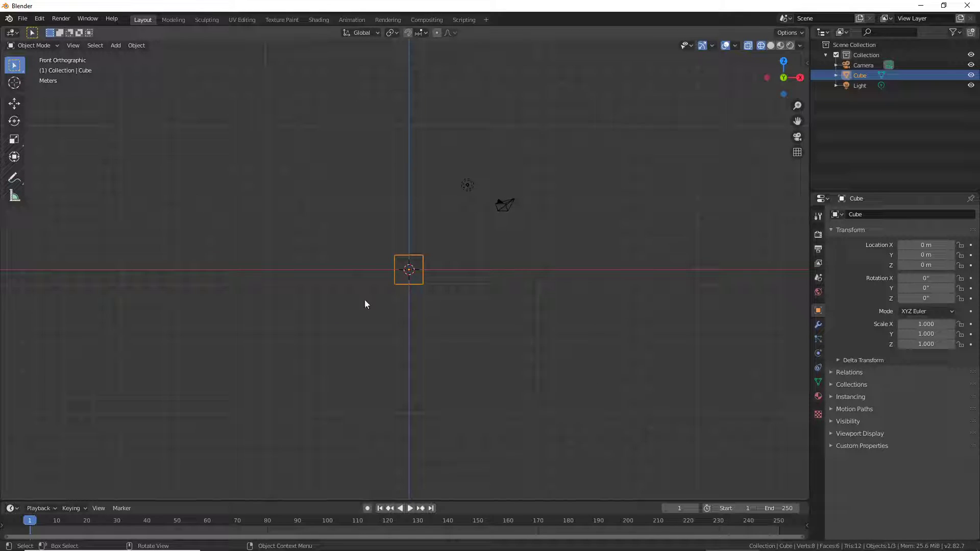
pyautogui.moveTo(328, 329)
pyautogui.mouseDown(button='middle')
pyautogui.moveTo(611, 353)
pyautogui.moveTo(438, 353)
pyautogui.mouseUp(button='middle')
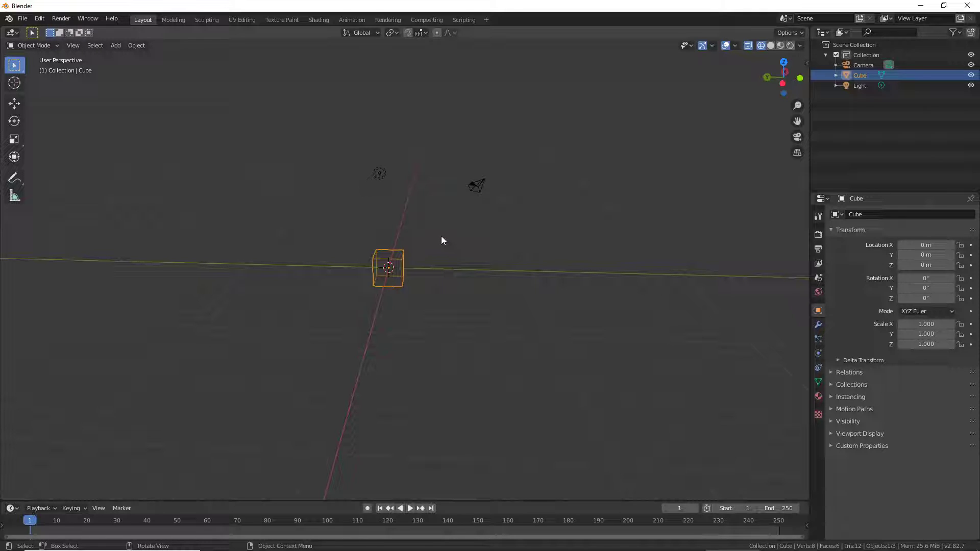
# - Orbit and zoom in on the cube, then choose Solid shading in the header
pyautogui.moveTo(586, 359)
pyautogui.mouseDown(button='middle')
pyautogui.moveTo(545, 331)
pyautogui.moveTo(604, 335)
pyautogui.moveTo(387, 315)
pyautogui.moveTo(534, 330)
pyautogui.moveTo(383, 323)
pyautogui.moveTo(448, 276)
pyautogui.mouseUp(button='middle')
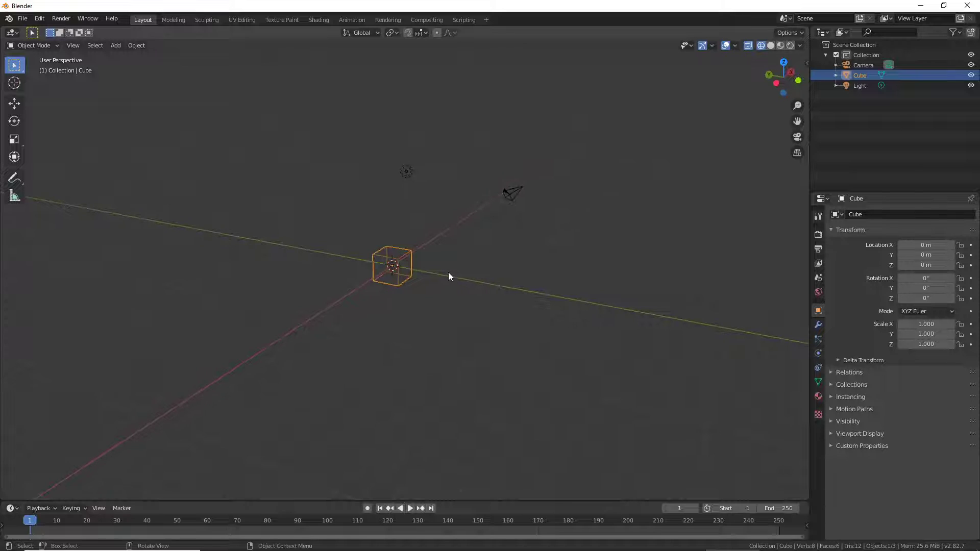
pyautogui.scroll(3, 407, 304)
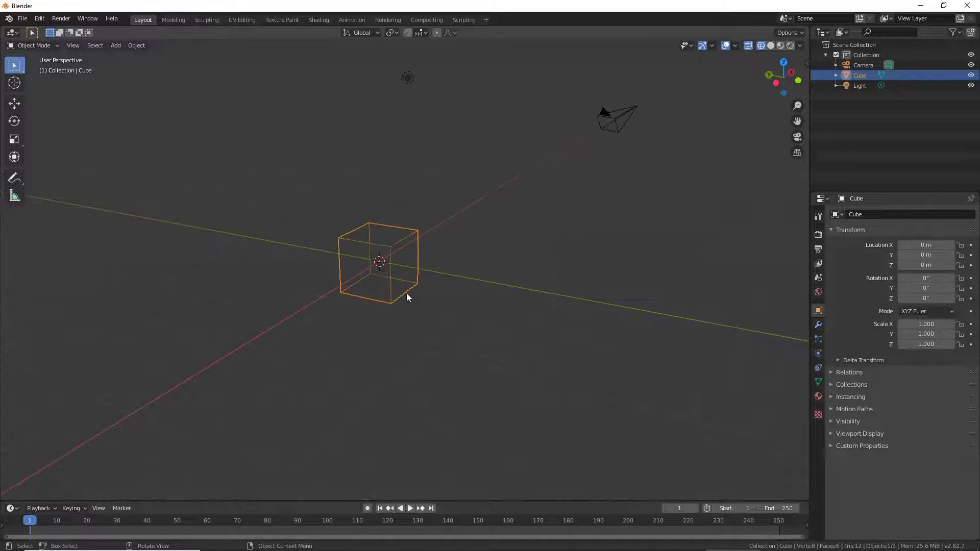
pyautogui.scroll(3, 419, 298)
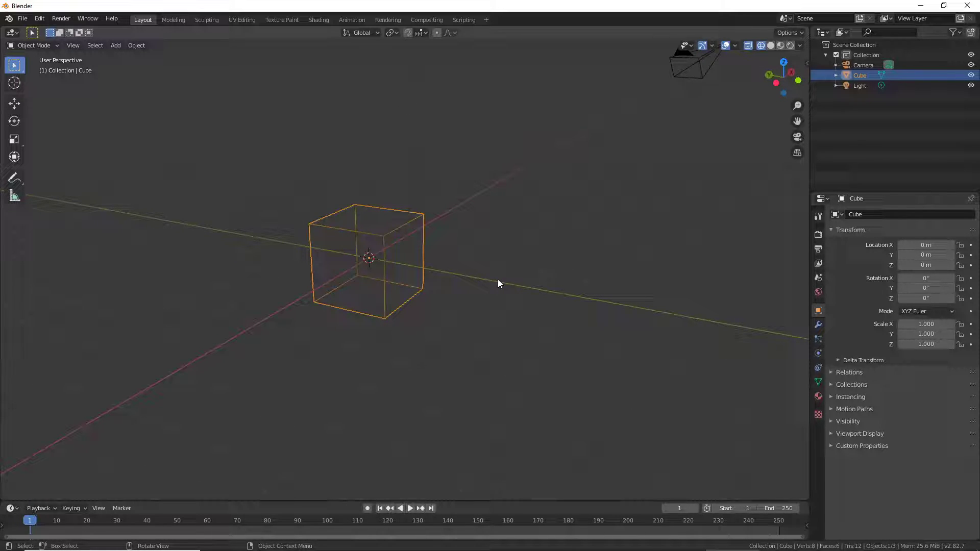
pyautogui.click(771, 46)
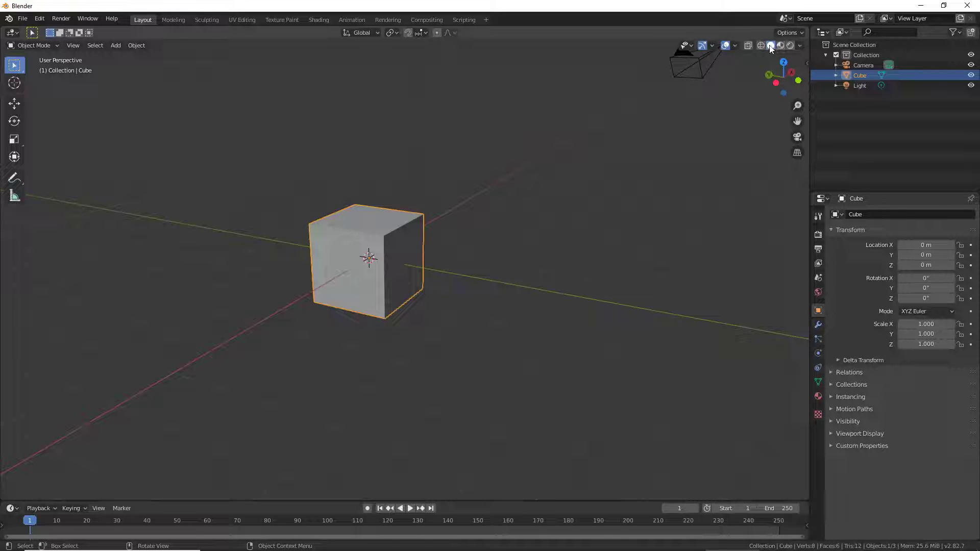
# - Cycle the cube through wireframe, solid, wireframe and rendered shading with the Z pie menu
pyautogui.press('z')
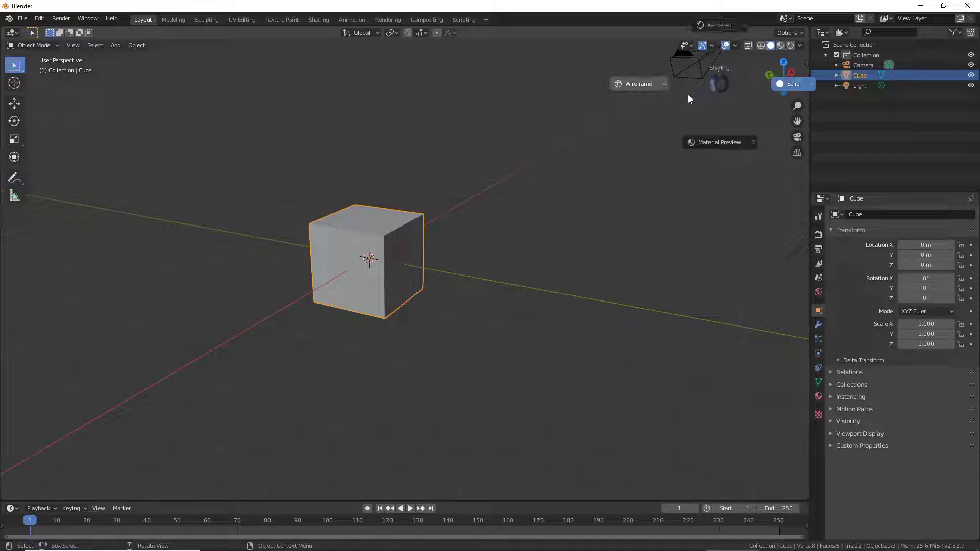
pyautogui.click(638, 84)
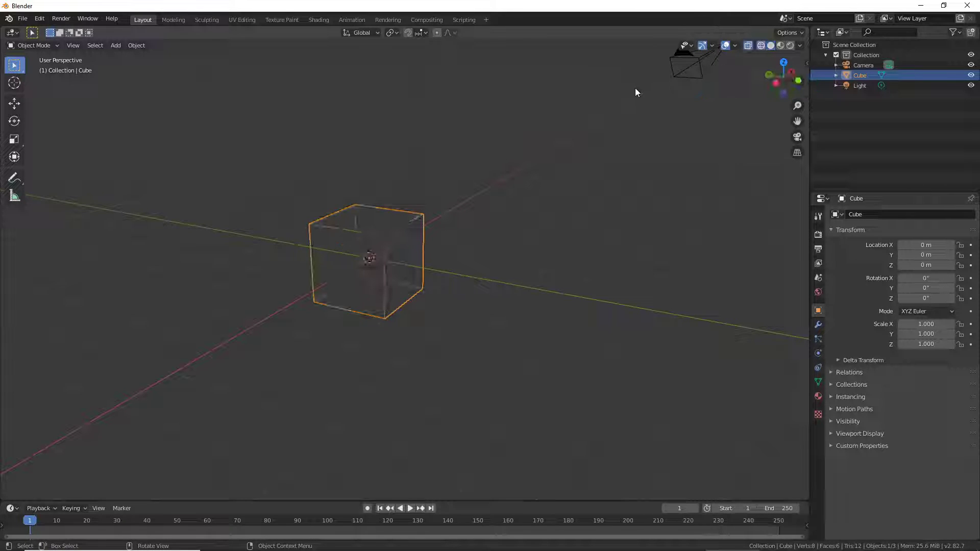
pyautogui.press('z')
pyautogui.click(645, 99)
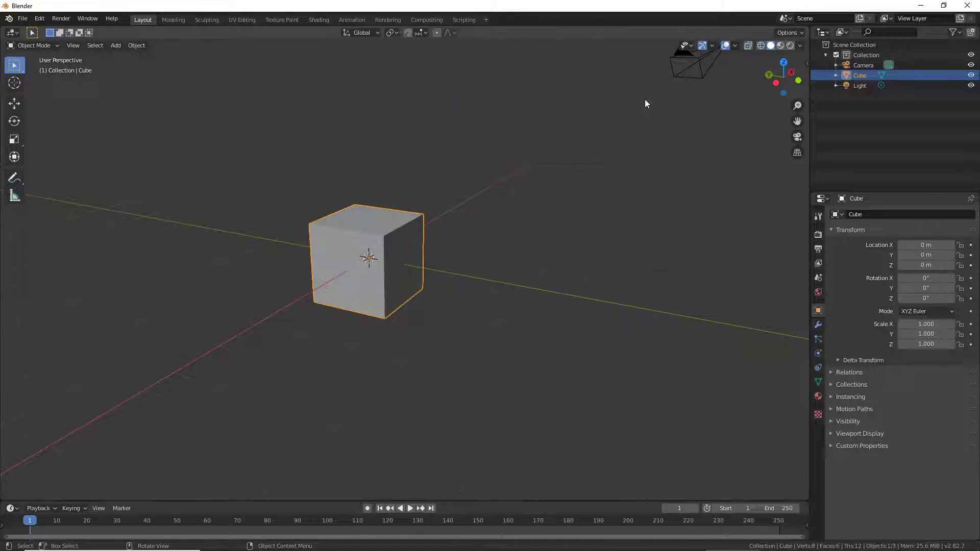
pyautogui.press('z')
pyautogui.click(546, 94)
pyautogui.press('z')
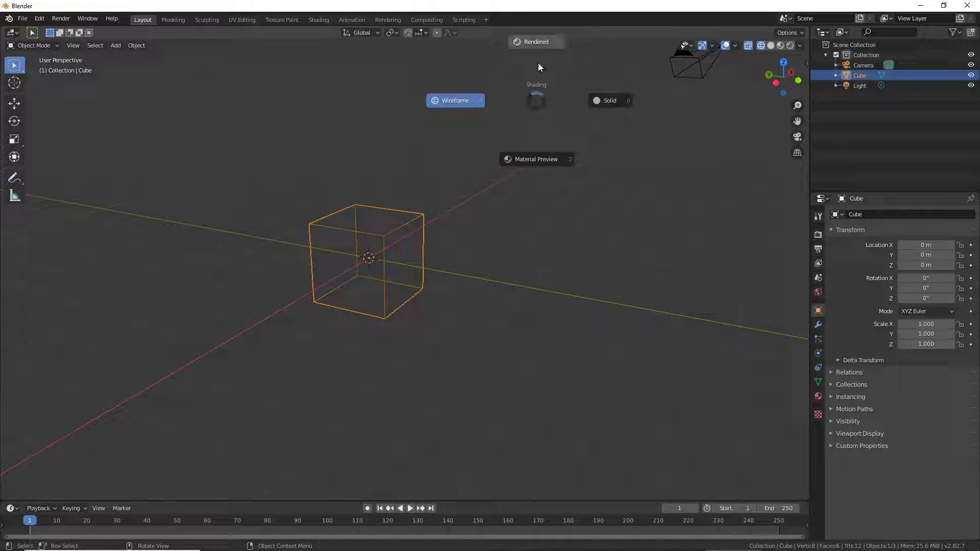
pyautogui.click(536, 41)
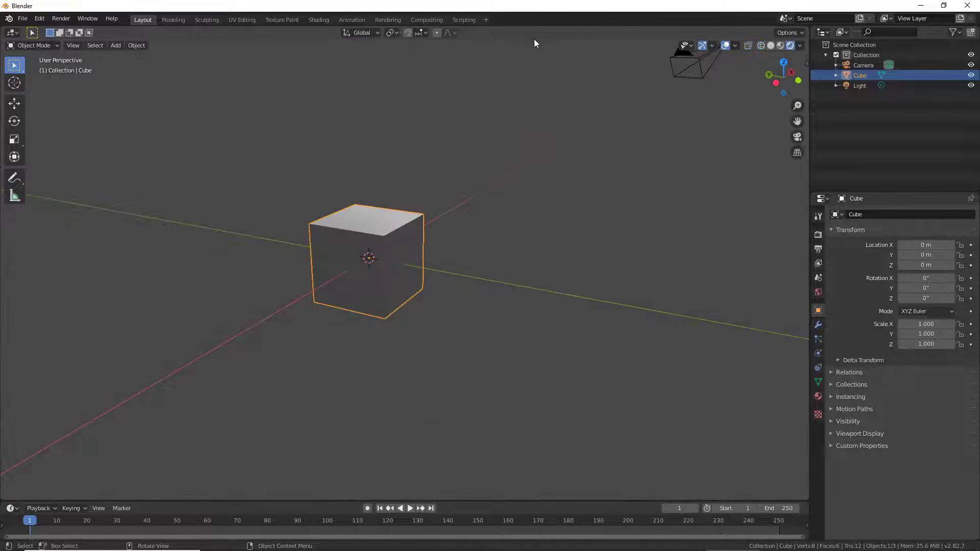
# - Orbit around the cube, try wireframe again, and settle back on Solid shading
pyautogui.moveTo(456, 326)
pyautogui.mouseDown(button='middle')
pyautogui.moveTo(286, 313)
pyautogui.moveTo(458, 318)
pyautogui.moveTo(512, 333)
pyautogui.moveTo(387, 333)
pyautogui.moveTo(452, 313)
pyautogui.moveTo(453, 299)
pyautogui.mouseUp(button='middle')
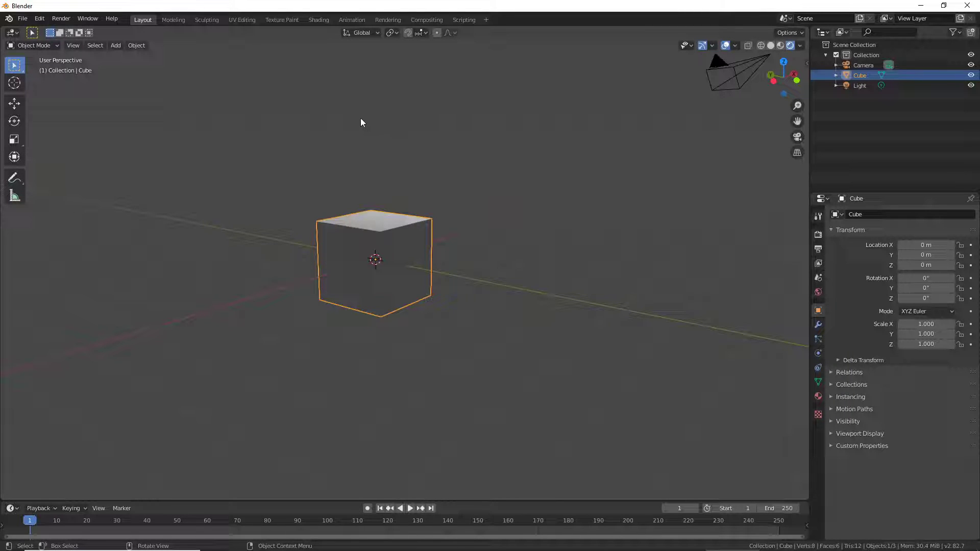
pyautogui.press('z')
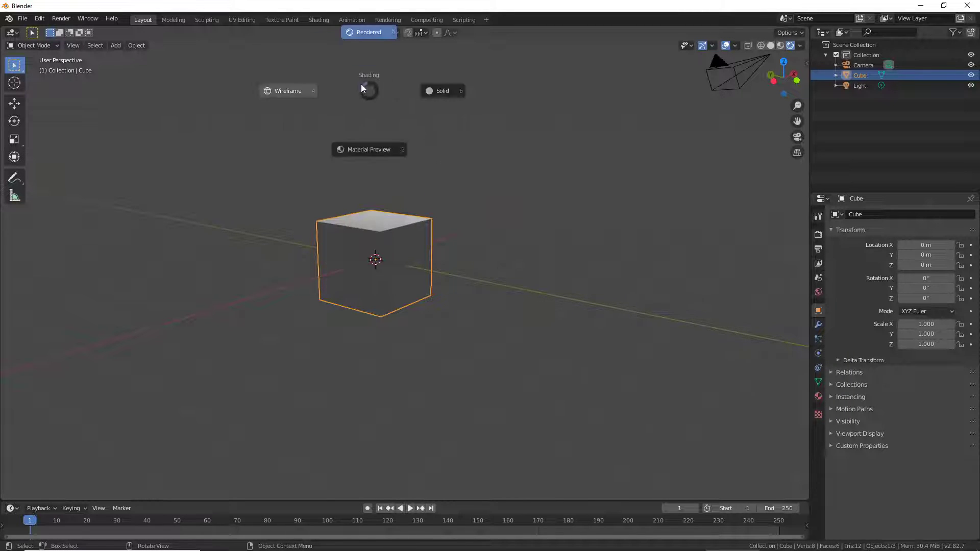
pyautogui.click(331, 82)
pyautogui.press('z')
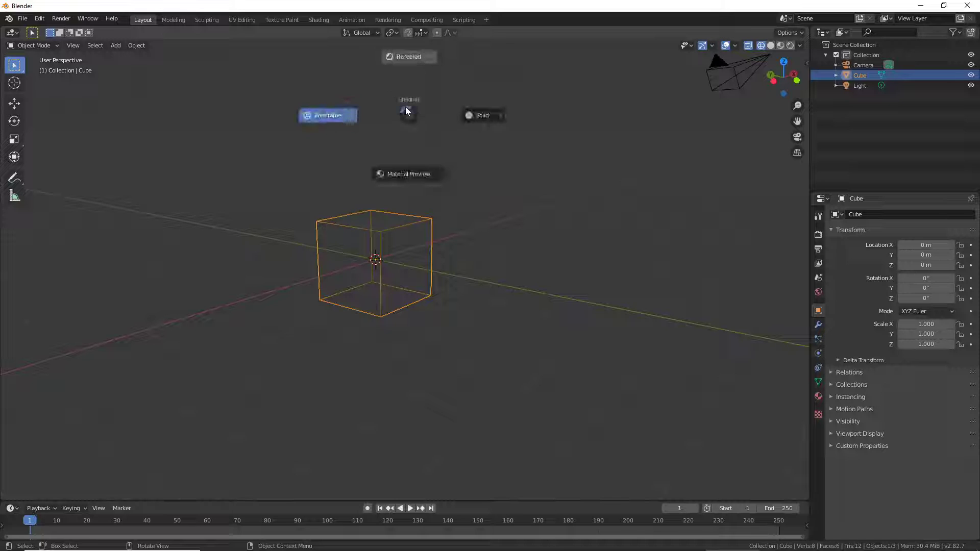
pyautogui.click(482, 115)
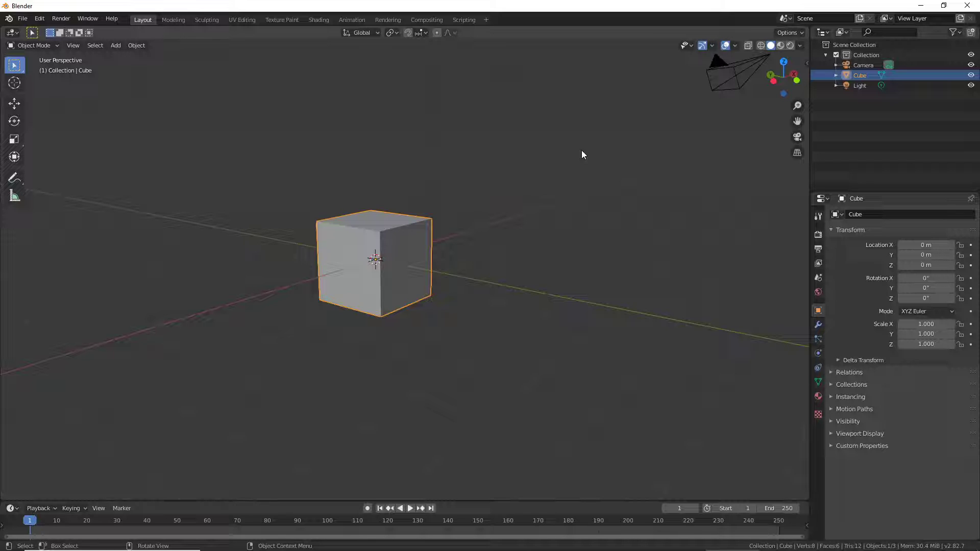
# - Zoom out, select the camera, light and cube in turn, then box-select cube and light
pyautogui.scroll(-3, 399, 284)
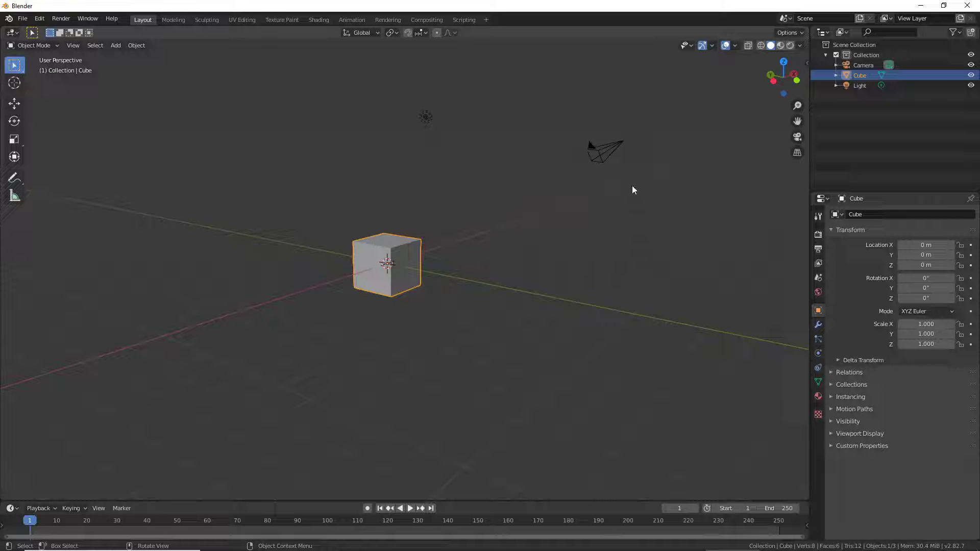
pyautogui.click(601, 149)
pyautogui.click(426, 117)
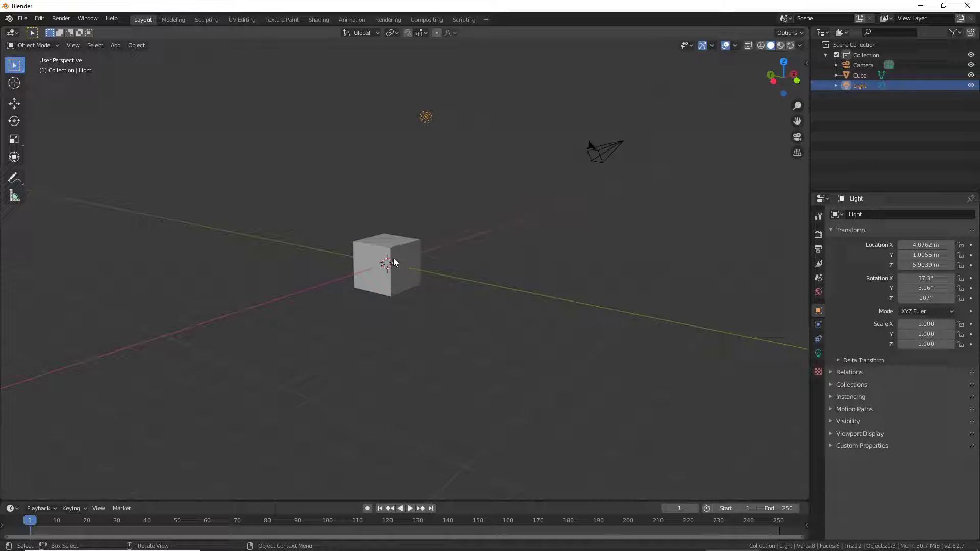
pyautogui.click(393, 258)
pyautogui.click(432, 120)
pyautogui.moveTo(233, 76)
pyautogui.mouseDown()
pyautogui.moveTo(561, 405)
pyautogui.moveTo(521, 430)
pyautogui.mouseUp()
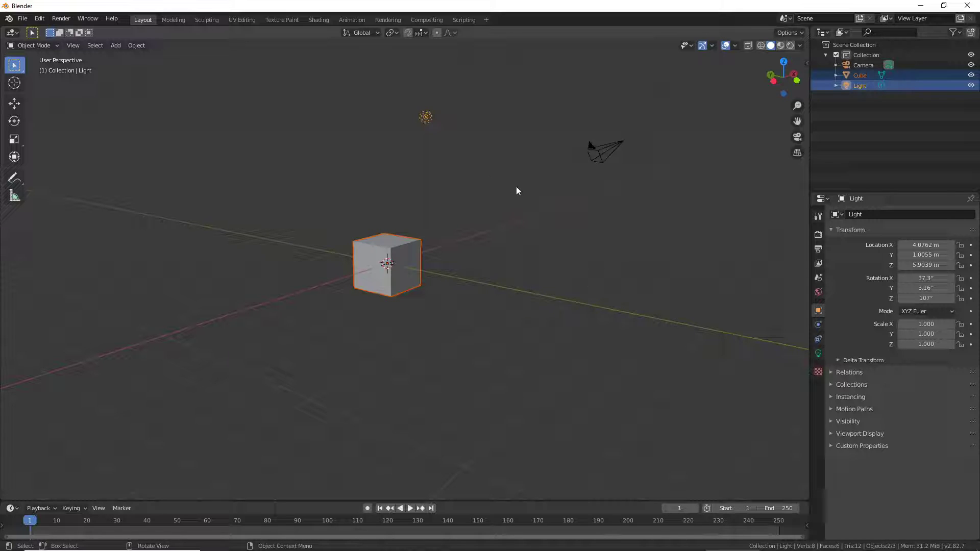
# - Reselect the camera, light and cube, leaving the cube selected with the Cursor tool active
pyautogui.click(604, 153)
pyautogui.click(392, 268)
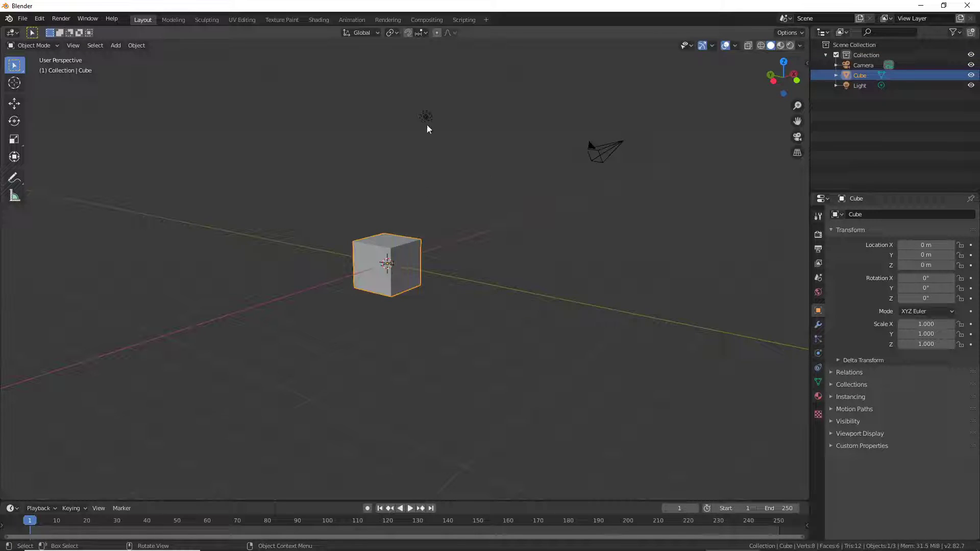
pyautogui.click(426, 123)
pyautogui.click(375, 254)
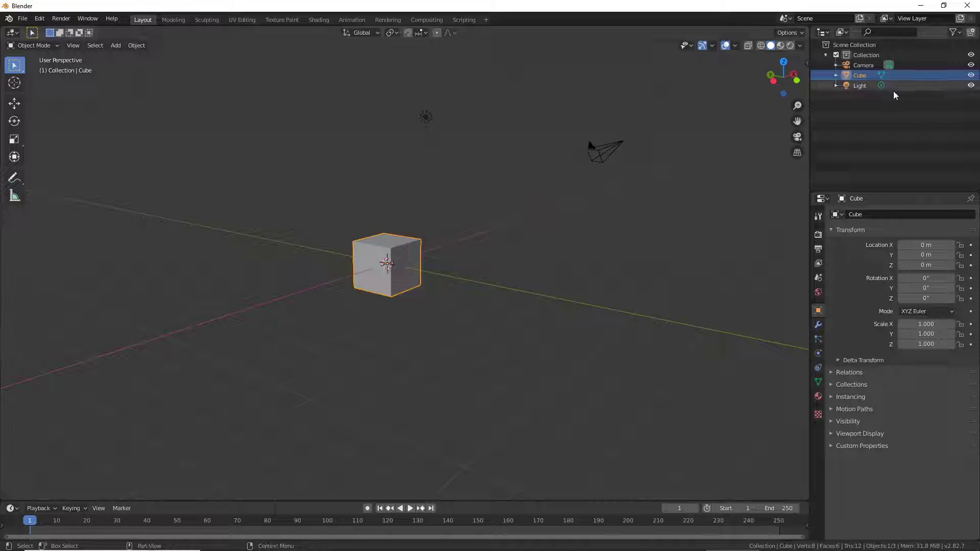
pyautogui.click(604, 150)
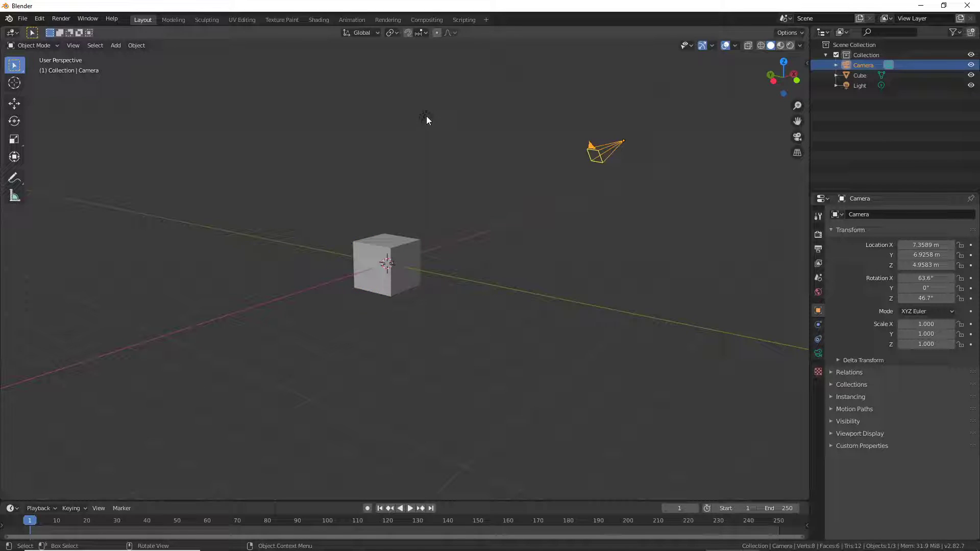
pyautogui.click(428, 118)
pyautogui.click(393, 248)
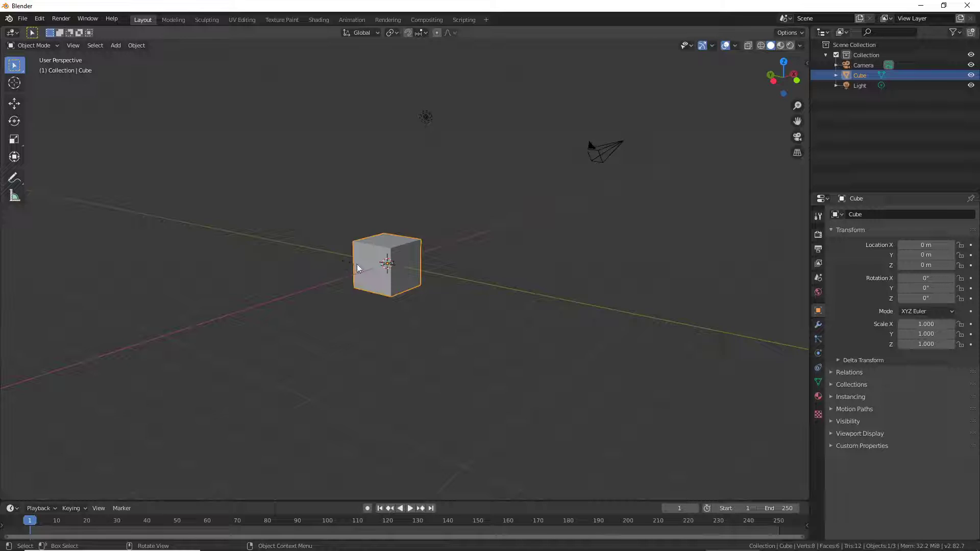
pyautogui.click(15, 82)
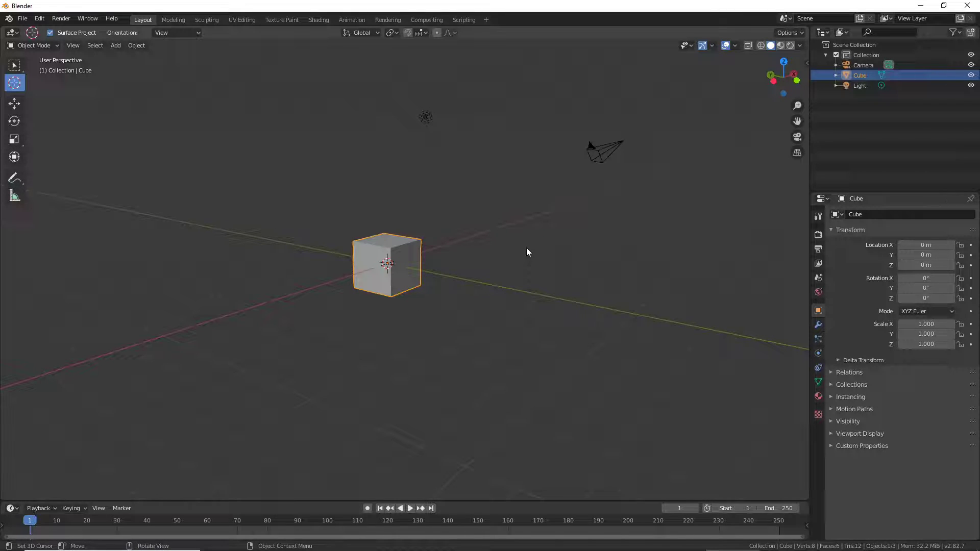
# - Place the 3D cursor on the grid left of the cube and orbit to a top-down view
pyautogui.click(236, 256)
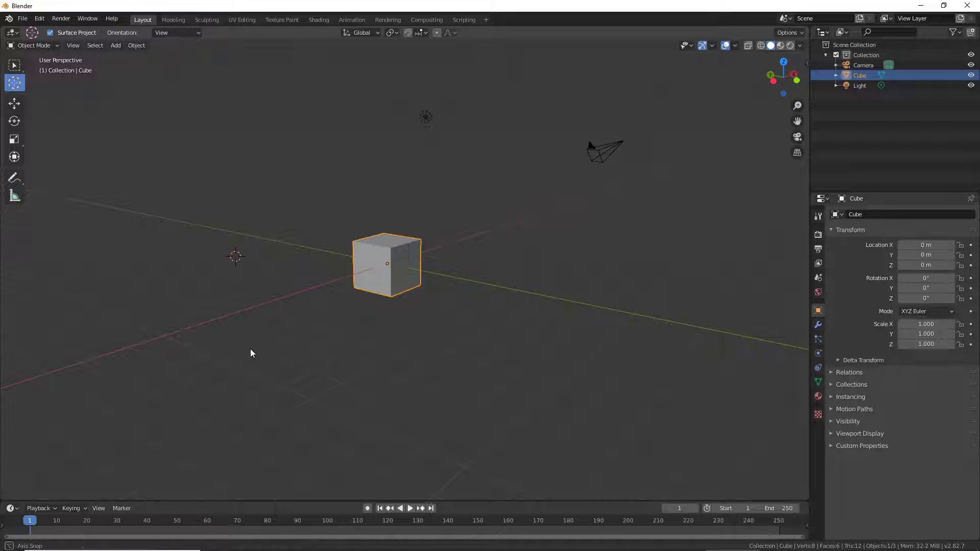
pyautogui.moveTo(251, 350)
pyautogui.mouseDown(button='middle')
pyautogui.moveTo(300, 357)
pyautogui.moveTo(275, 339)
pyautogui.moveTo(472, 418)
pyautogui.moveTo(419, 407)
pyautogui.moveTo(426, 415)
pyautogui.mouseUp(button='middle')
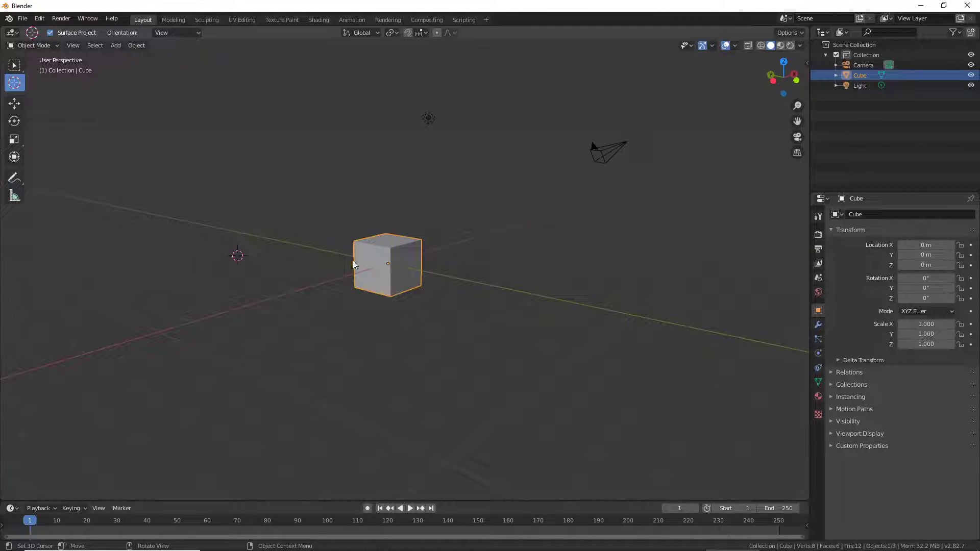
pyautogui.moveTo(421, 321)
pyautogui.mouseDown(button='middle')
pyautogui.moveTo(291, 367)
pyautogui.moveTo(299, 368)
pyautogui.moveTo(245, 370)
pyautogui.mouseUp(button='middle')
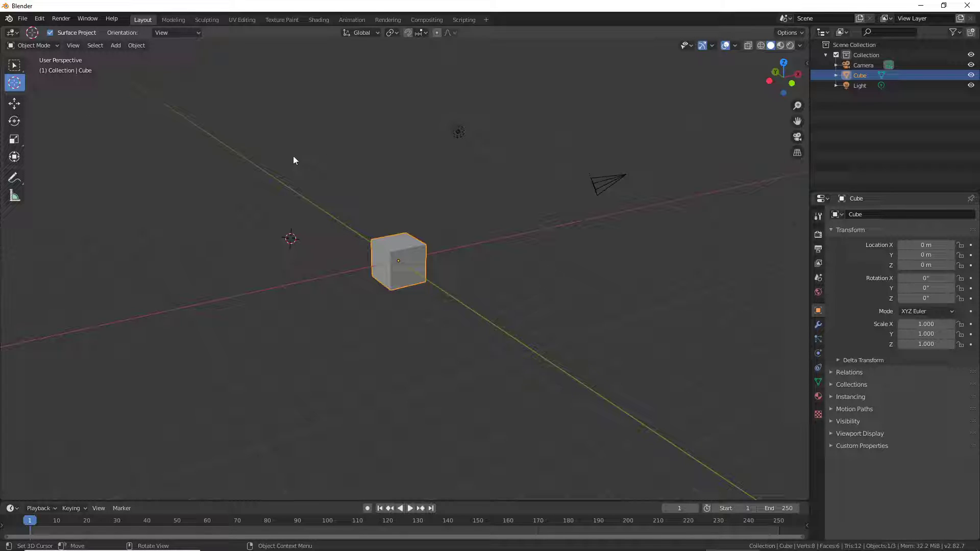
pyautogui.click(121, 50)
# - Add a plane at the 3D cursor and scale it up to 24.305
pyautogui.hotkey('shift', 'a')
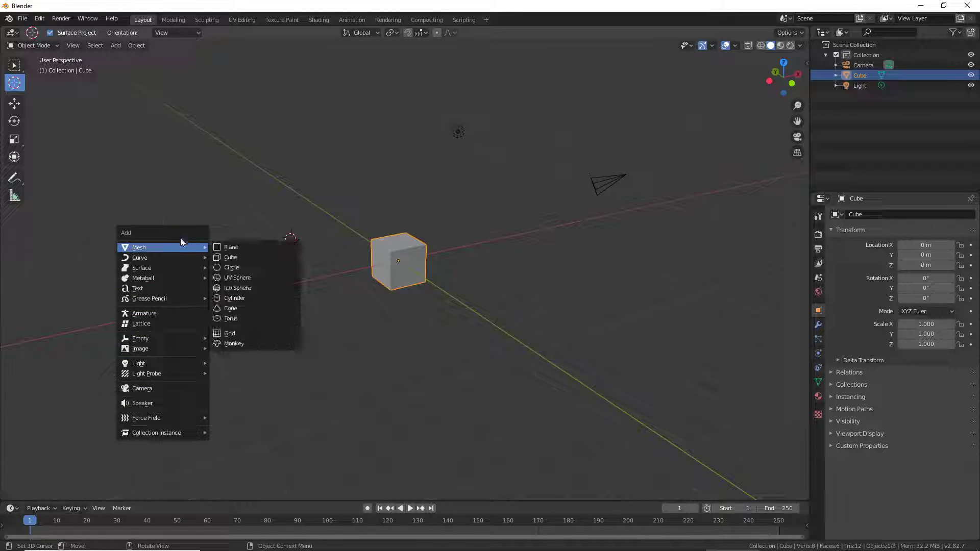
pyautogui.moveTo(145, 247)
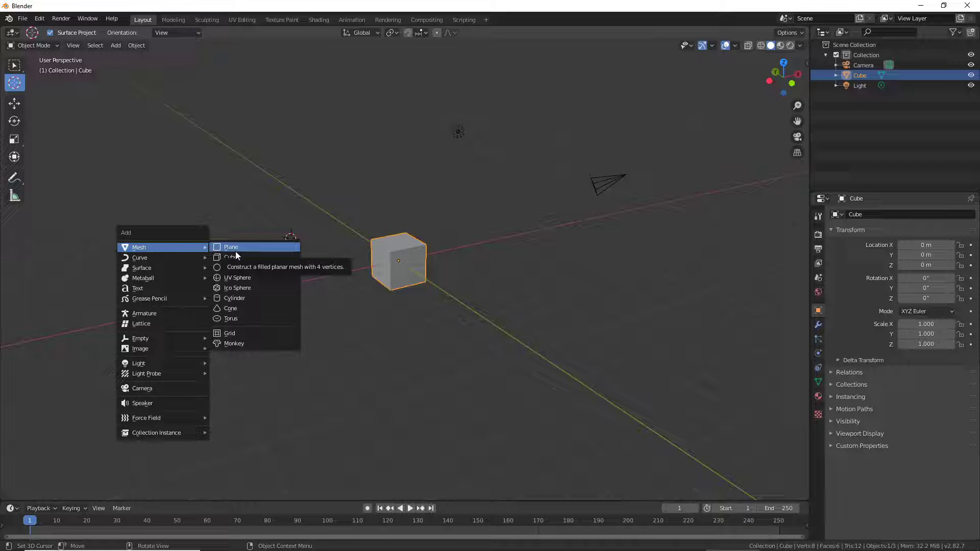
pyautogui.click(235, 252)
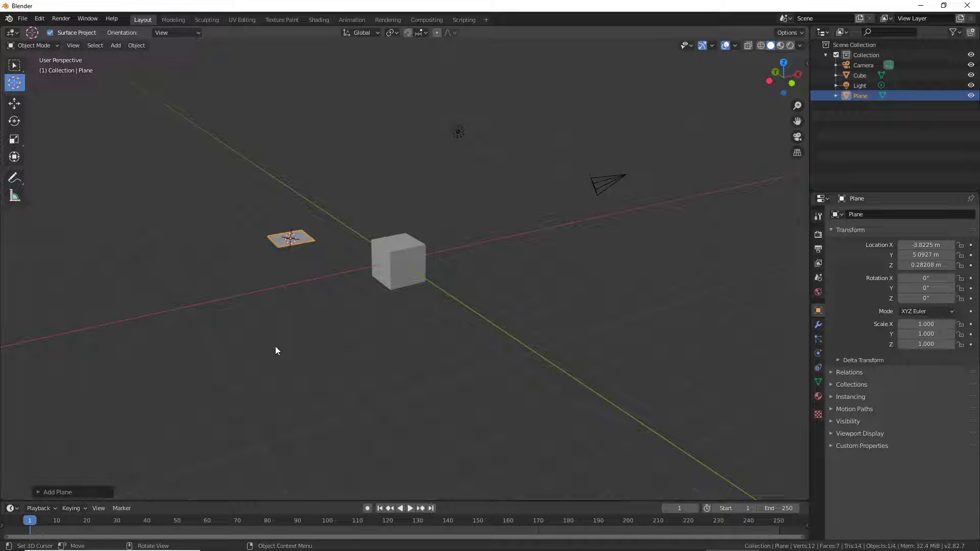
pyautogui.press('s')
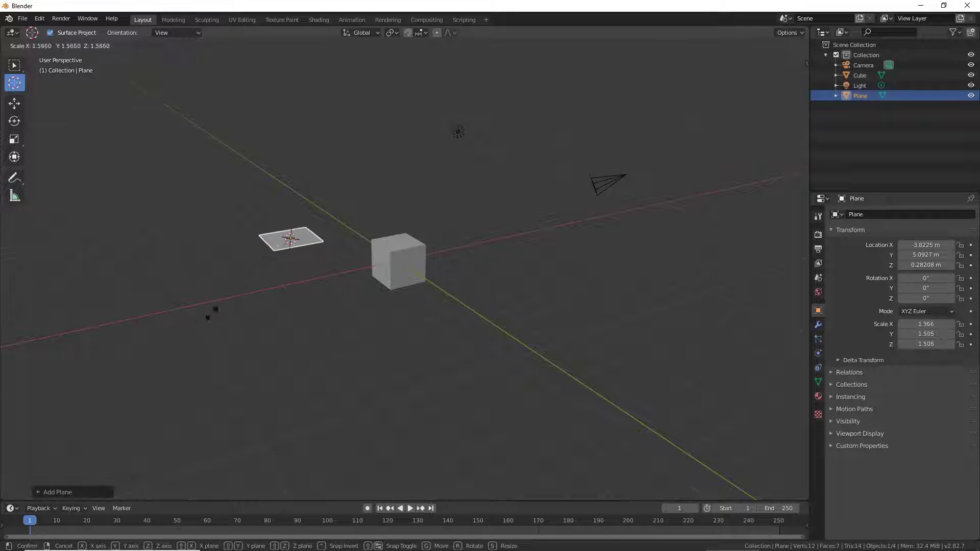
pyautogui.click(116, 420)
pyautogui.press('s')
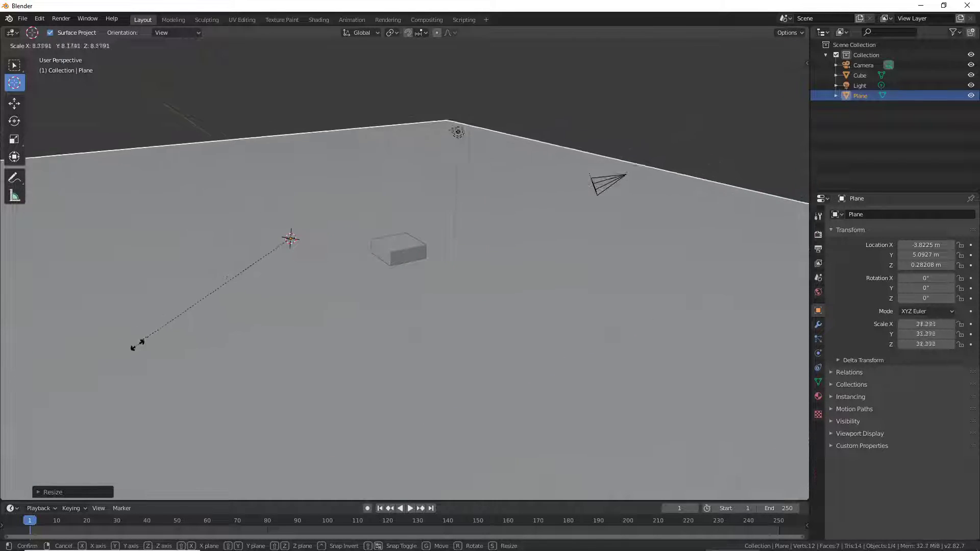
pyautogui.click(171, 328)
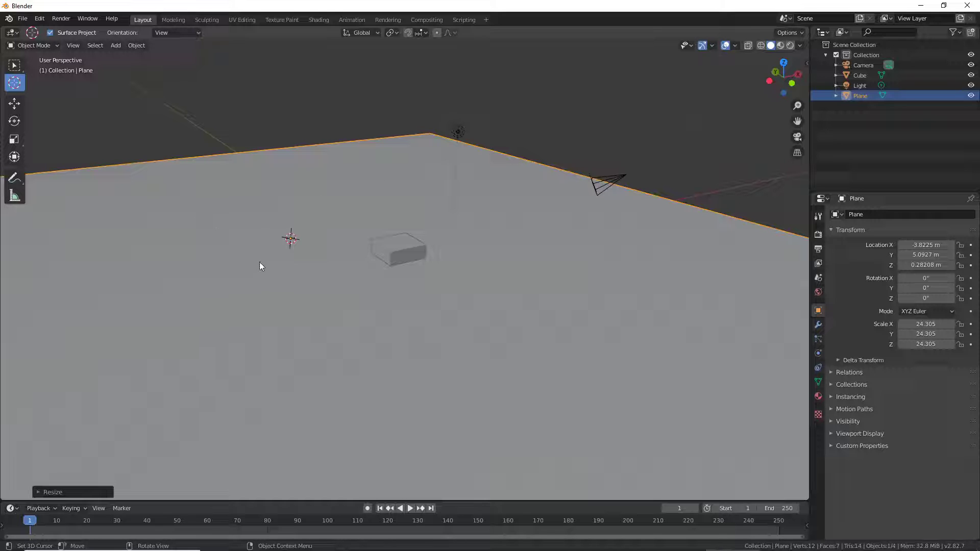
pyautogui.hotkey('shift', 'a')
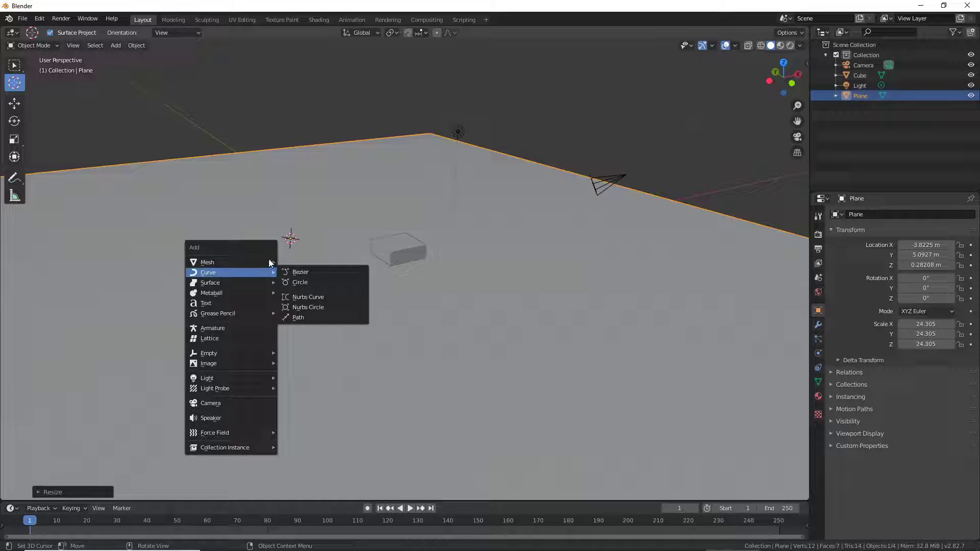
pyautogui.moveTo(228, 262)
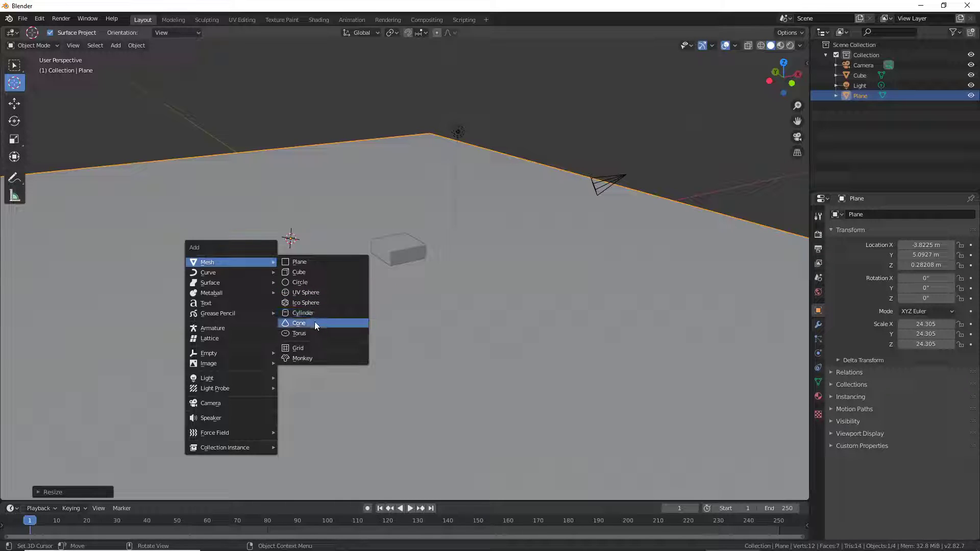
# - Add a torus, then move the 3D cursor front-right and add a monkey head there
pyautogui.click(300, 333)
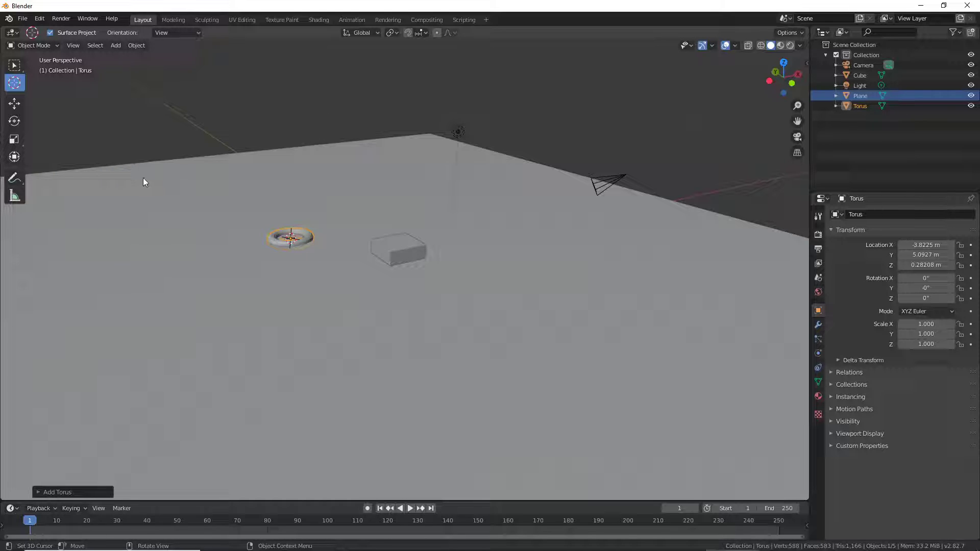
pyautogui.click(527, 309)
pyautogui.hotkey('shift', 'a')
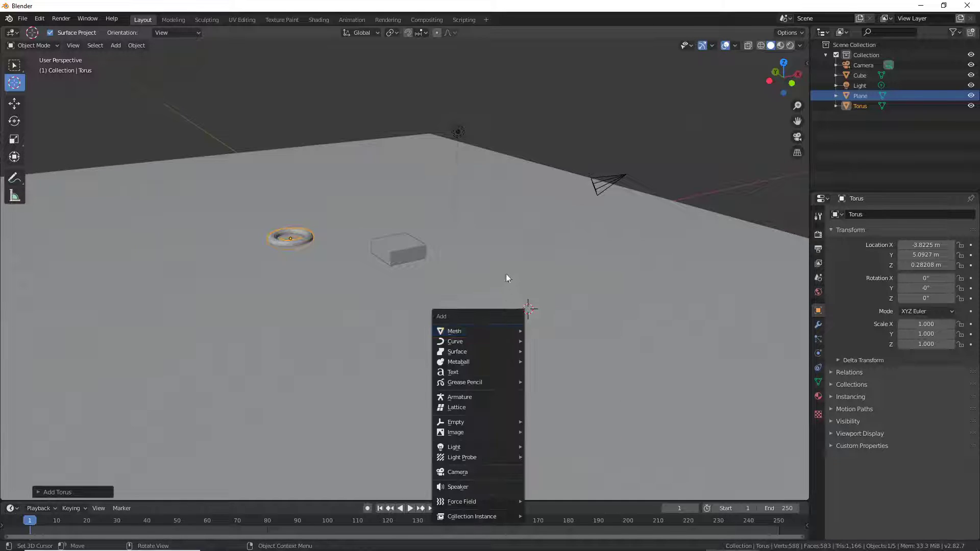
pyautogui.moveTo(475, 330)
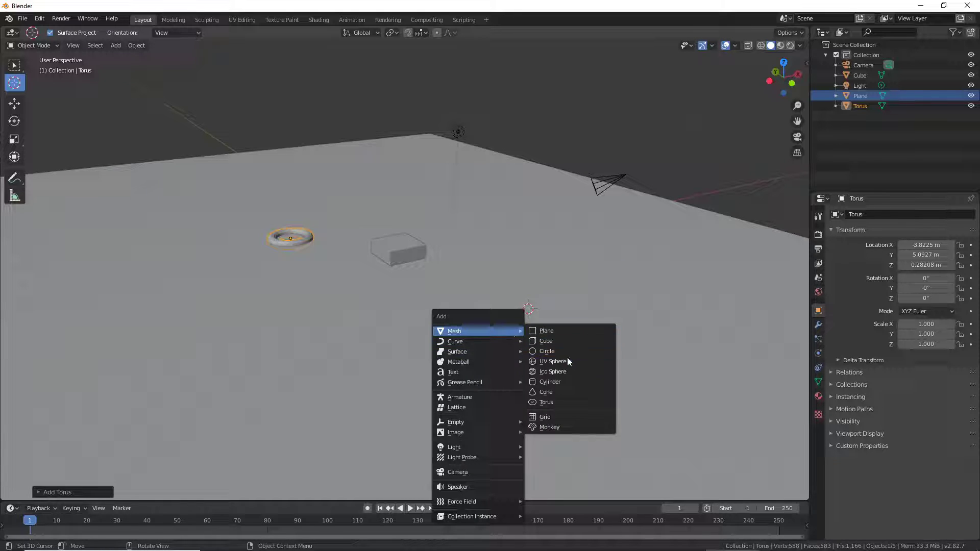
pyautogui.click(563, 428)
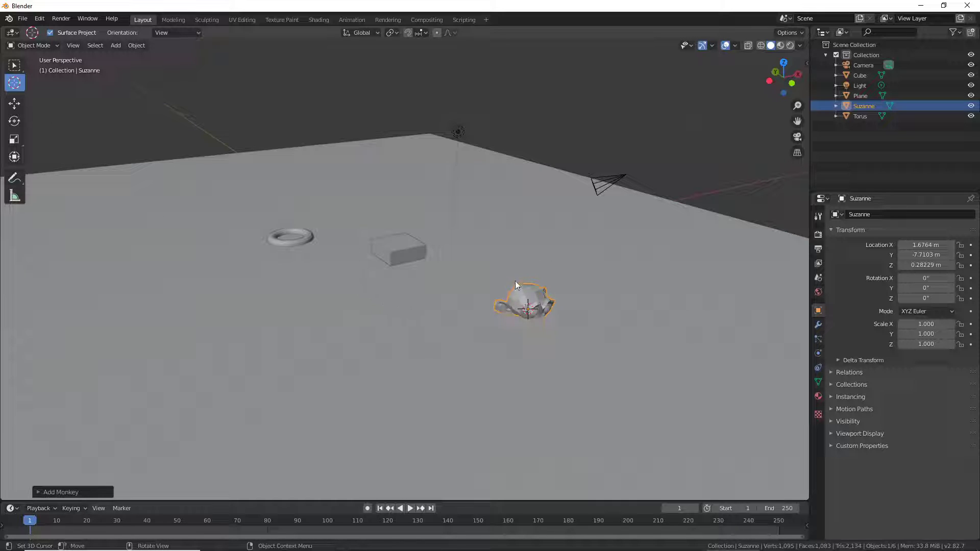
# - Set the 3D cursor near the monkey on the floor, then select the cube with Select Box
pyautogui.click(396, 247)
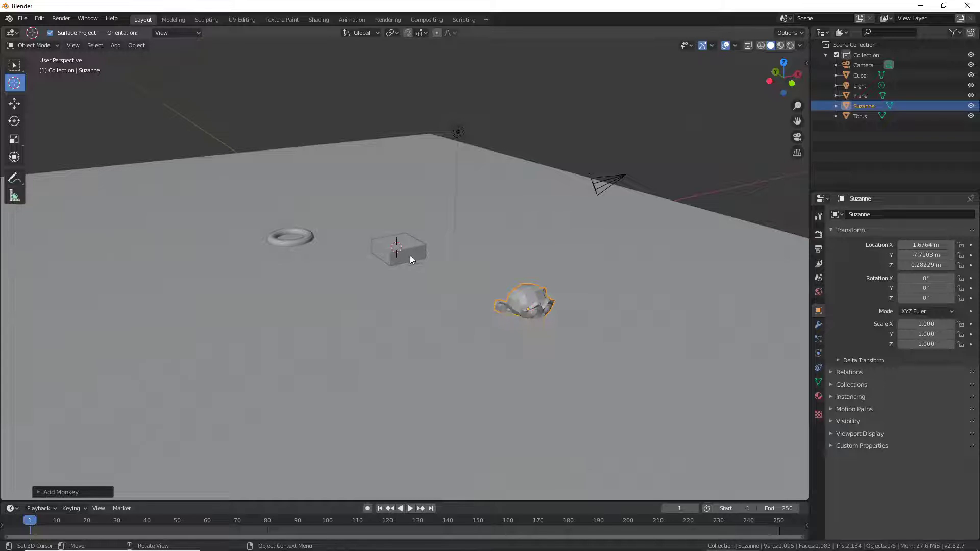
pyautogui.click(375, 323)
pyautogui.click(15, 64)
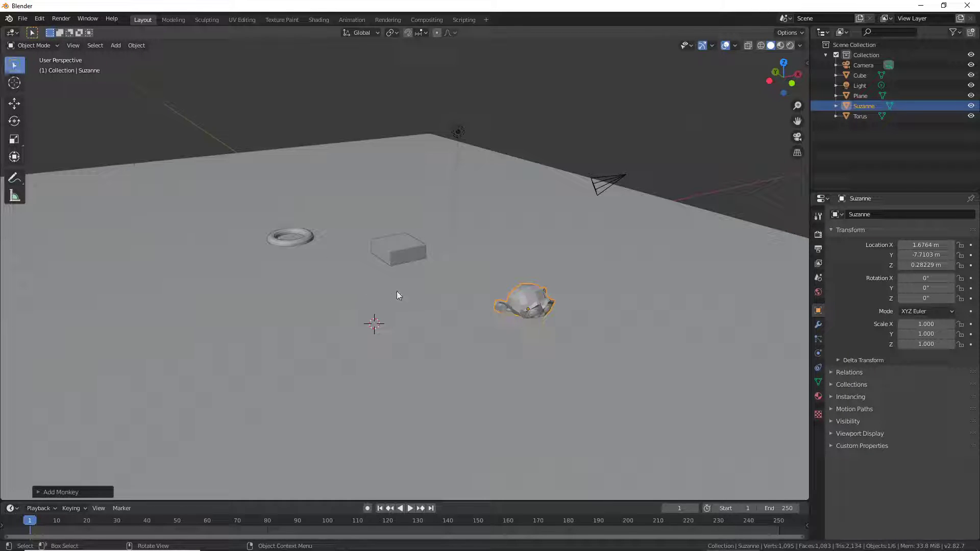
pyautogui.click(413, 248)
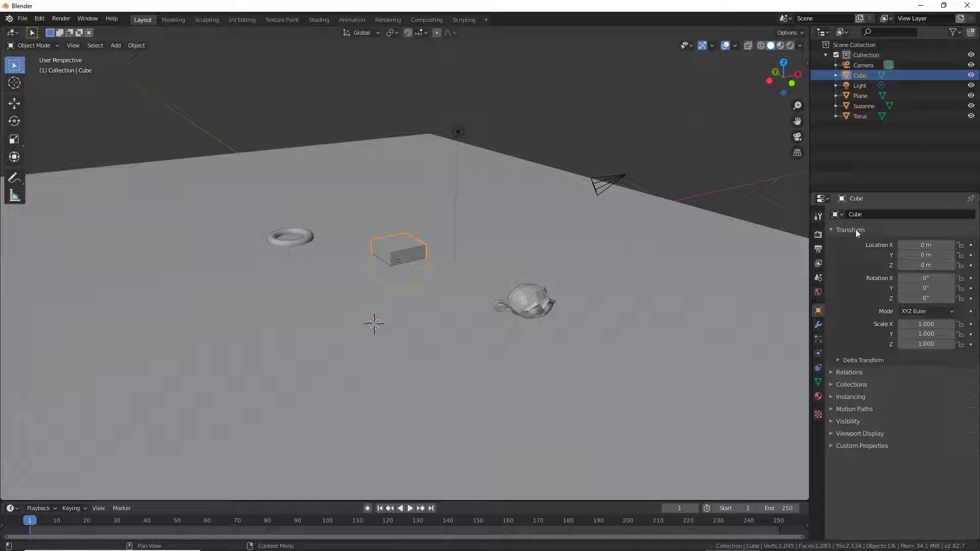
# - With the Move tool, drag the cube along X, Y and Z, then cancel the move
pyautogui.click(14, 104)
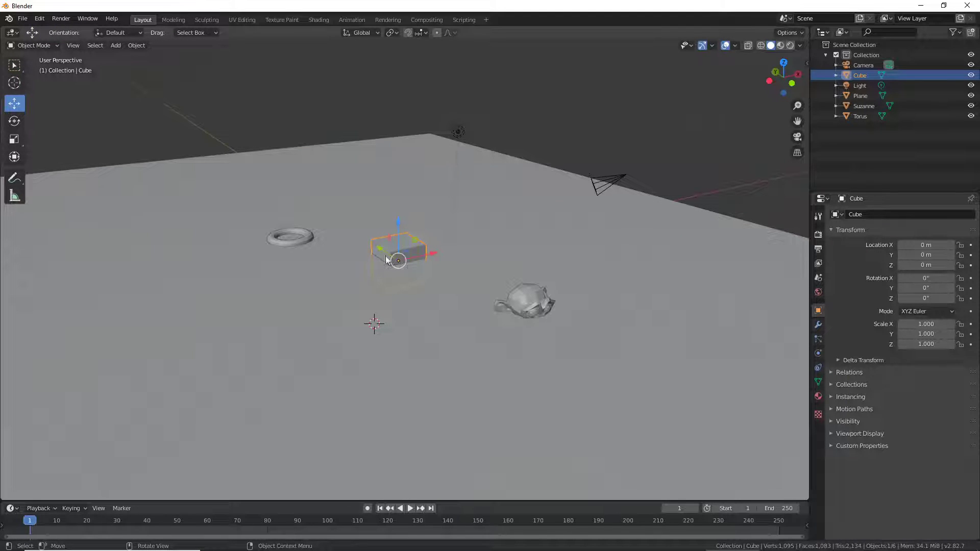
pyautogui.scroll(2, 394, 249)
pyautogui.scroll(2, 394, 247)
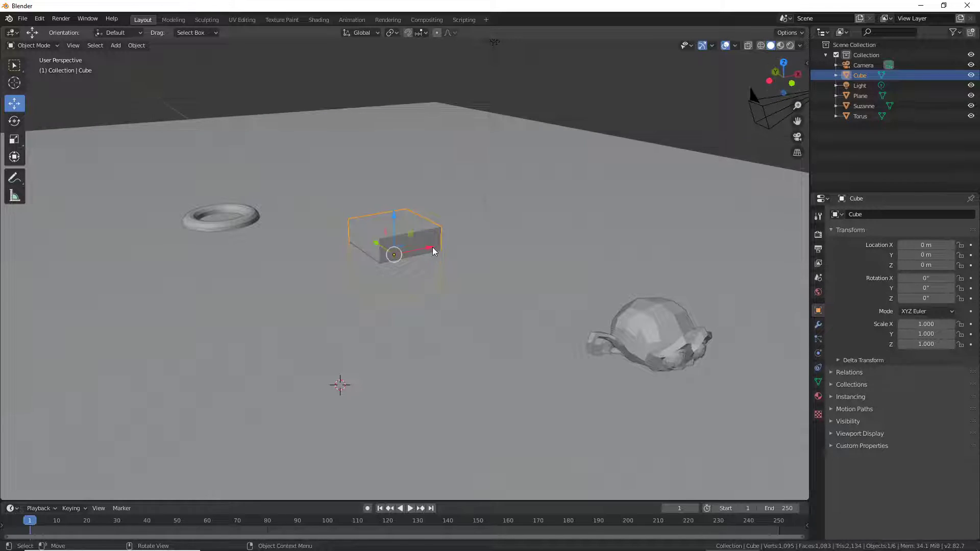
pyautogui.moveTo(427, 253)
pyautogui.mouseDown()
pyautogui.moveTo(499, 236)
pyautogui.moveTo(276, 256)
pyautogui.moveTo(561, 230)
pyautogui.moveTo(469, 235)
pyautogui.moveTo(423, 259)
pyautogui.mouseUp()
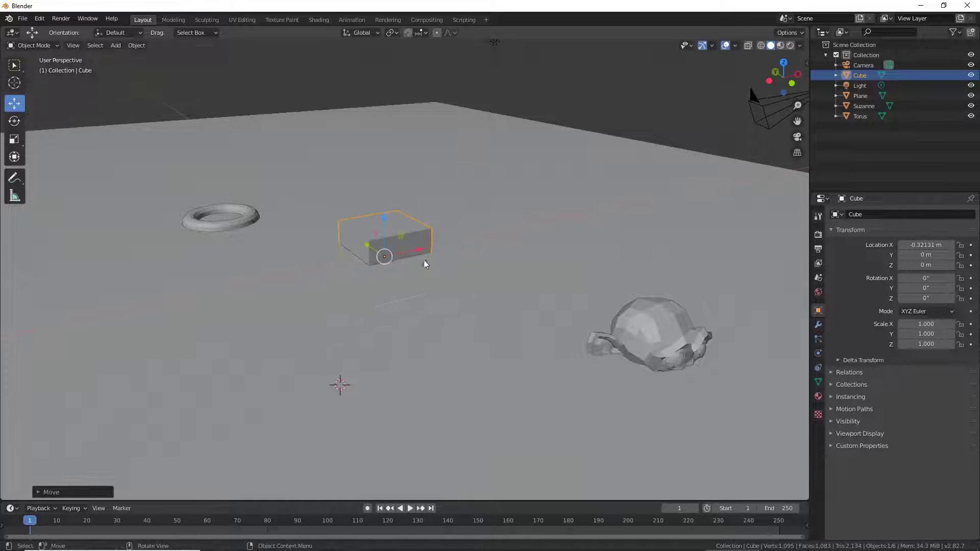
pyautogui.moveTo(366, 244)
pyautogui.mouseDown()
pyautogui.moveTo(332, 180)
pyautogui.moveTo(287, 175)
pyautogui.moveTo(314, 232)
pyautogui.moveTo(417, 302)
pyautogui.mouseUp()
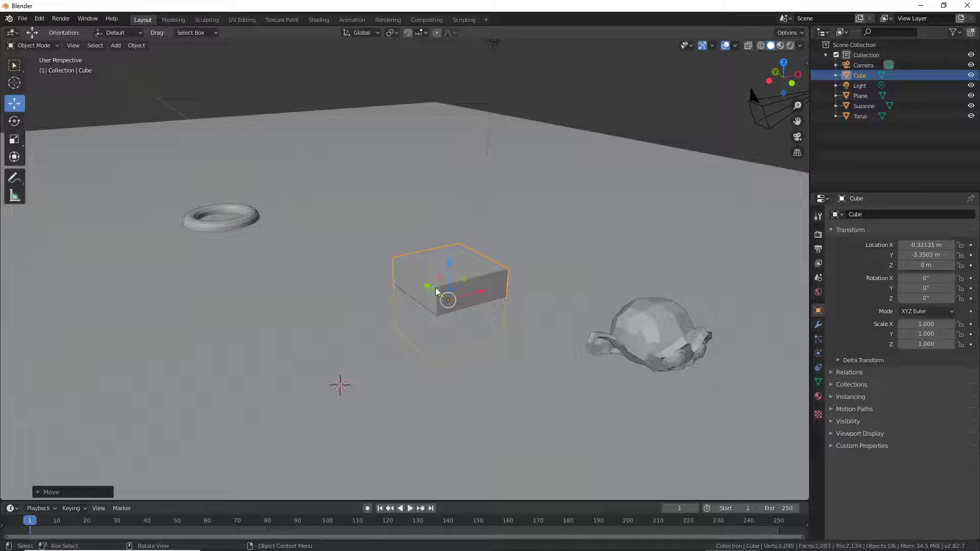
pyautogui.moveTo(449, 265)
pyautogui.mouseDown()
pyautogui.moveTo(466, 130)
pyautogui.moveTo(466, 152)
pyautogui.moveTo(454, 162)
pyautogui.moveTo(471, 145)
pyautogui.moveTo(479, 81)
pyautogui.moveTo(483, 229)
pyautogui.moveTo(489, 209)
pyautogui.mouseUp()
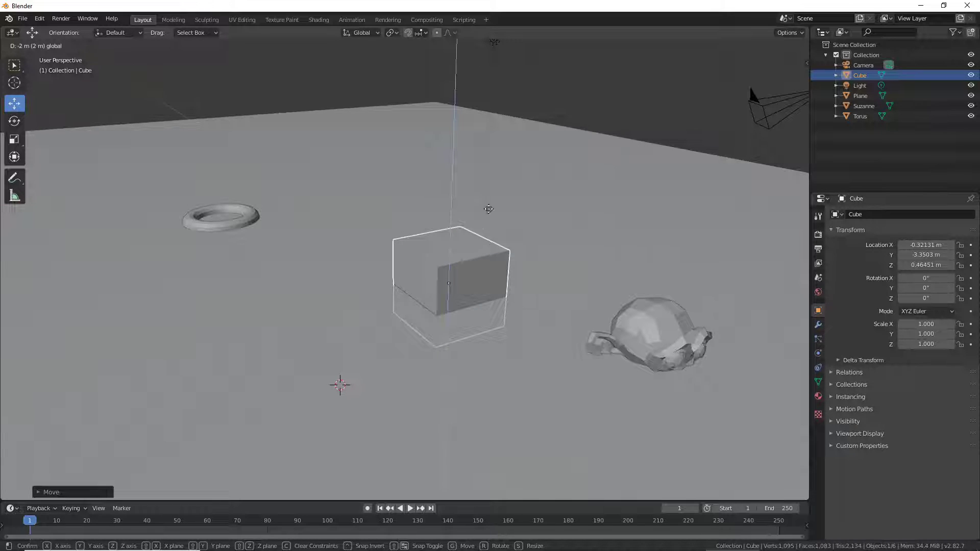
pyautogui.rightClick(494, 170)
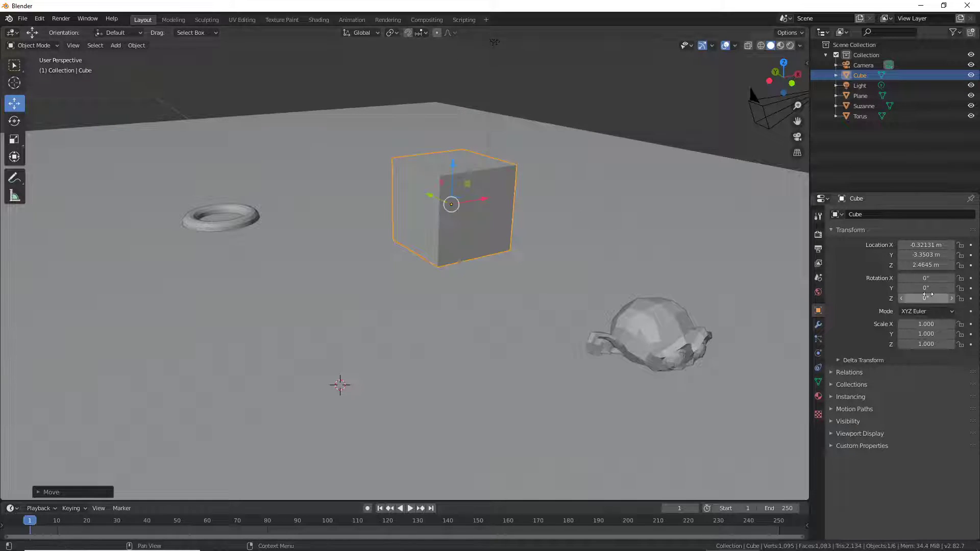
# - Reset the cube's Location X, Y and Z to 0 in Object properties
pyautogui.click(947, 248)
pyautogui.write('0')
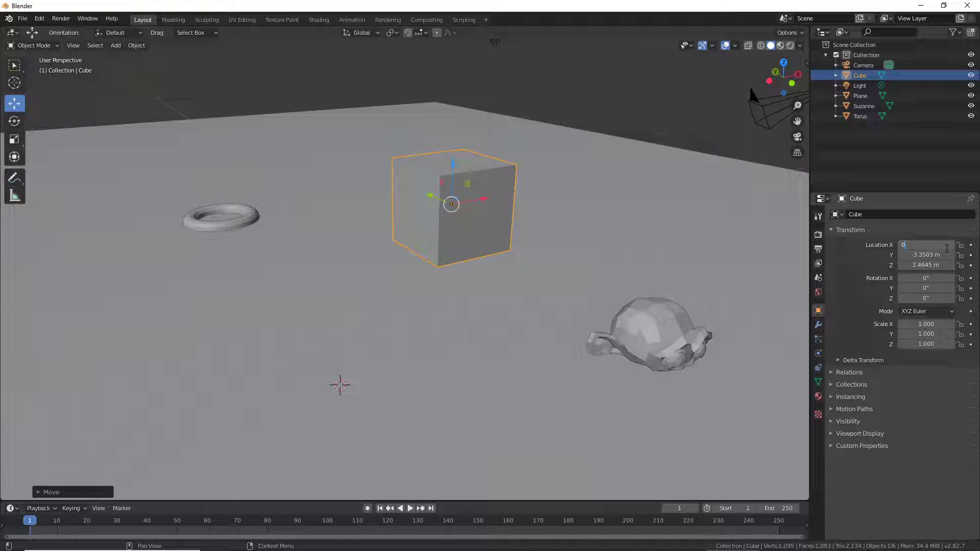
pyautogui.press('Tab')
pyautogui.write('0')
pyautogui.press('Tab')
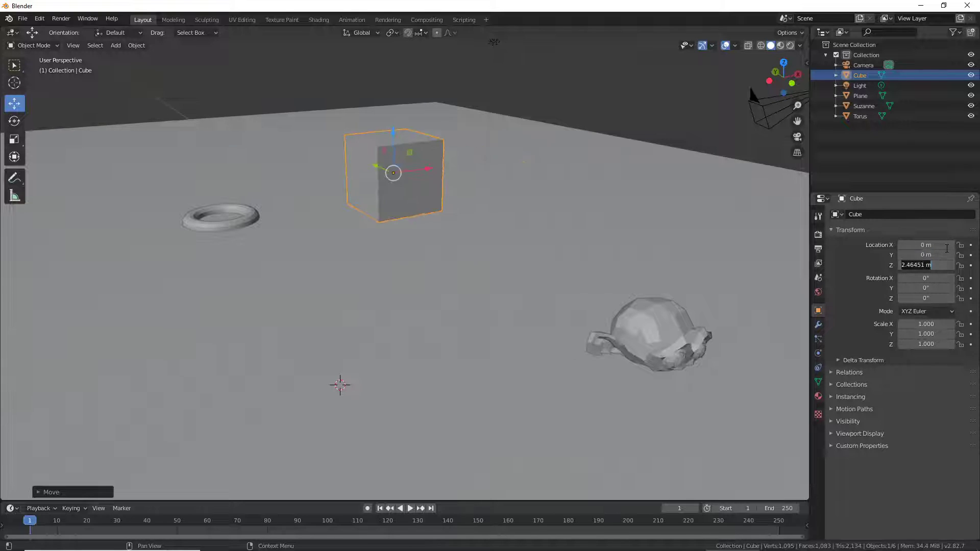
pyautogui.write('0')
pyautogui.press('Return')
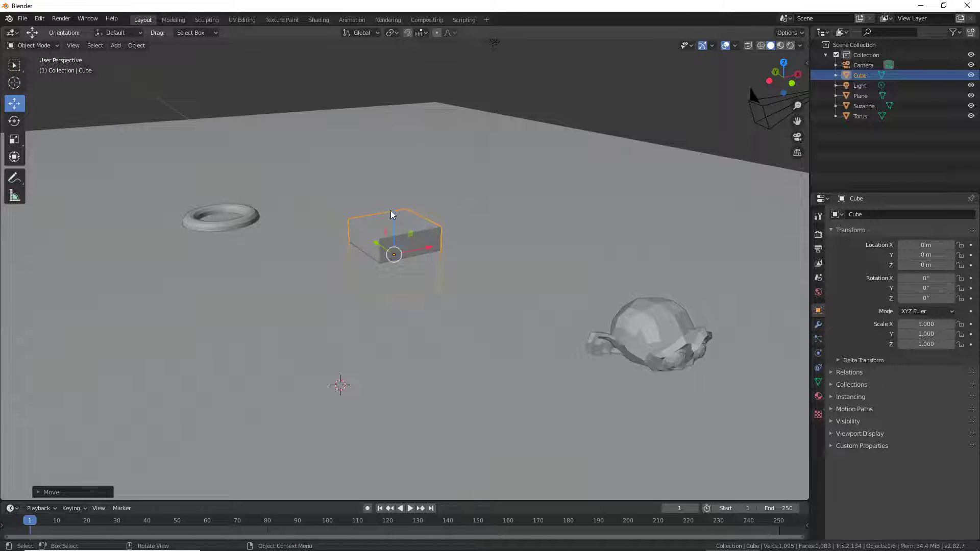
# - Raise the cube to 1 m, then slide it horizontally to -0.54236 m, -0.56816 m
pyautogui.moveTo(393, 215)
pyautogui.mouseDown()
pyautogui.moveTo(408, 63)
pyautogui.moveTo(404, 206)
pyautogui.mouseUp()
pyautogui.moveTo(416, 116); pyautogui.dragTo(410, 178)
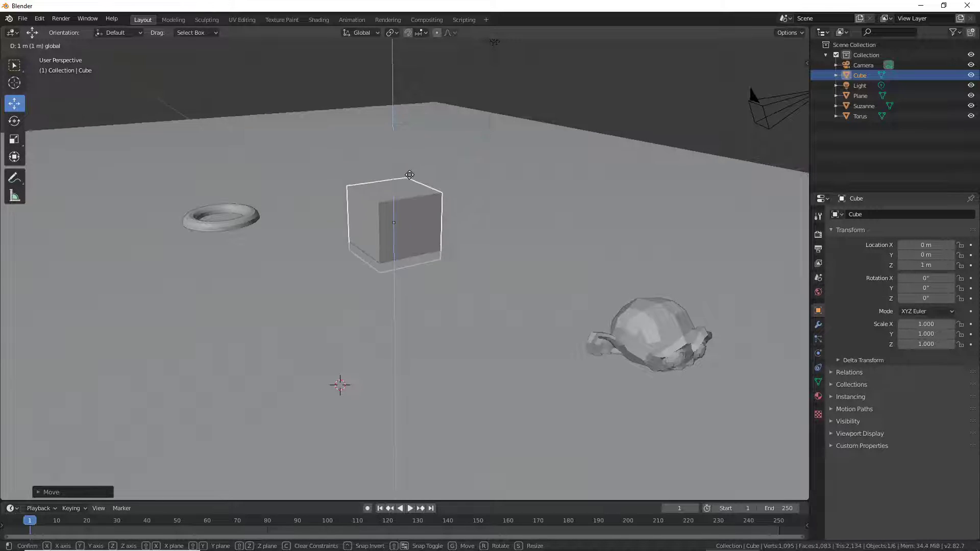
pyautogui.click(409, 178)
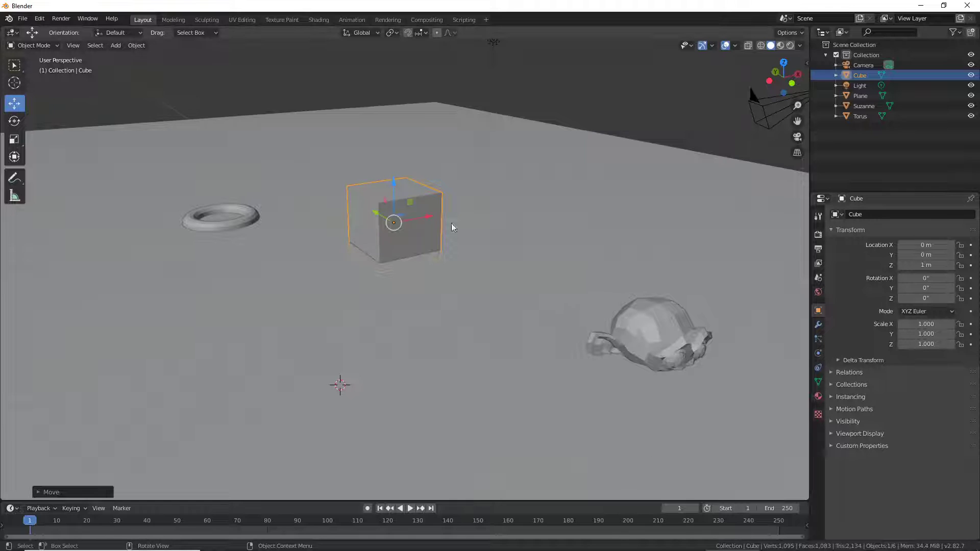
pyautogui.press('g')
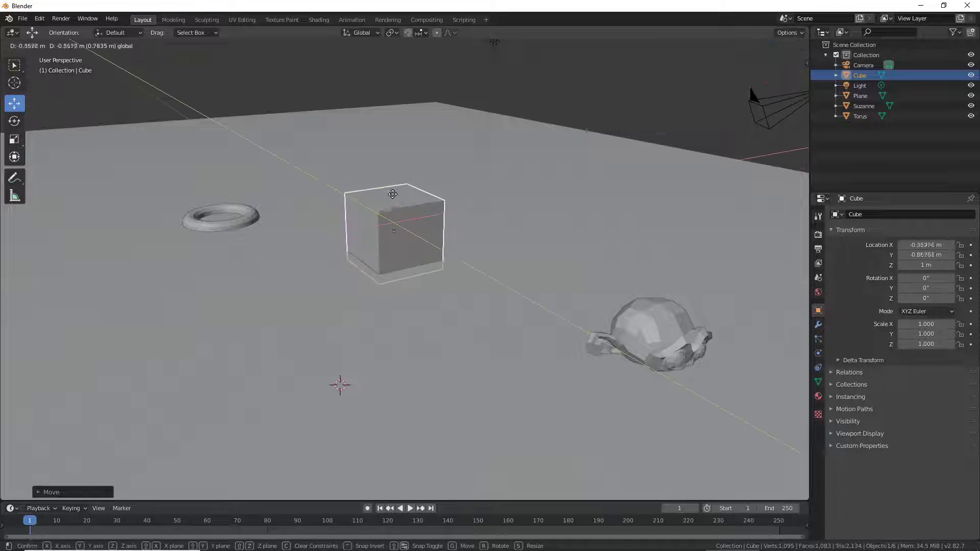
pyautogui.hotkey('shift', 'z')
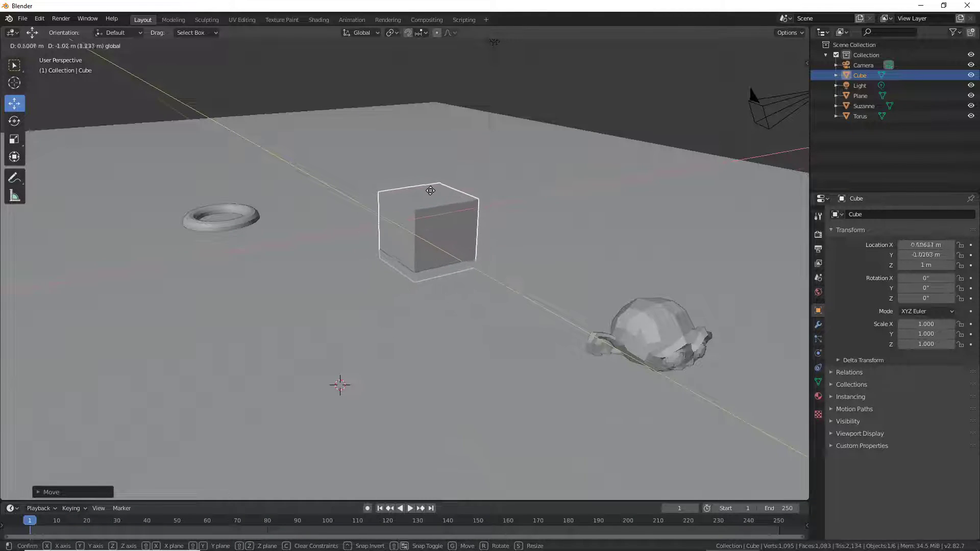
pyautogui.click(386, 192)
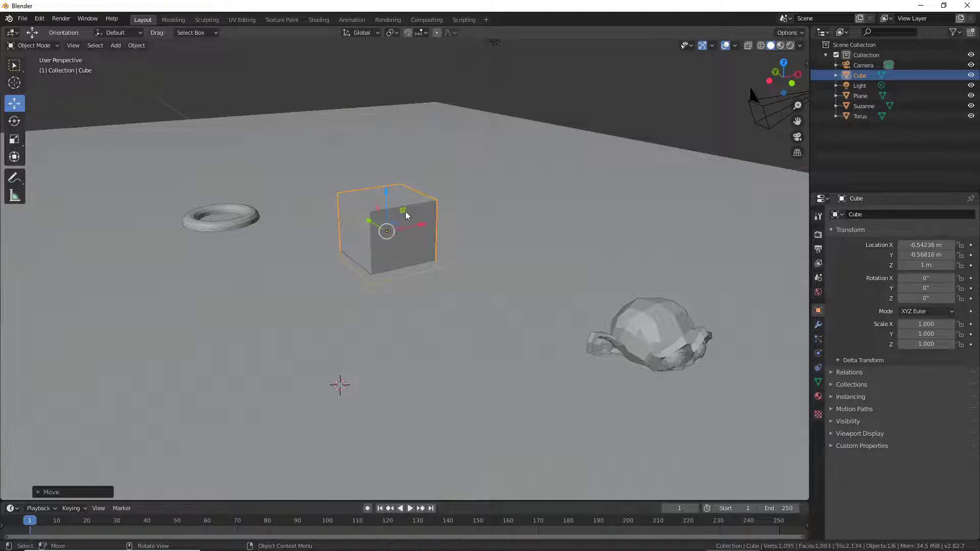
# - Drag the cube lower and to the right, to about X 0.67 m, Z 0.30 m
pyautogui.moveTo(405, 211)
pyautogui.mouseDown()
pyautogui.moveTo(443, 213)
pyautogui.moveTo(407, 237)
pyautogui.mouseUp()
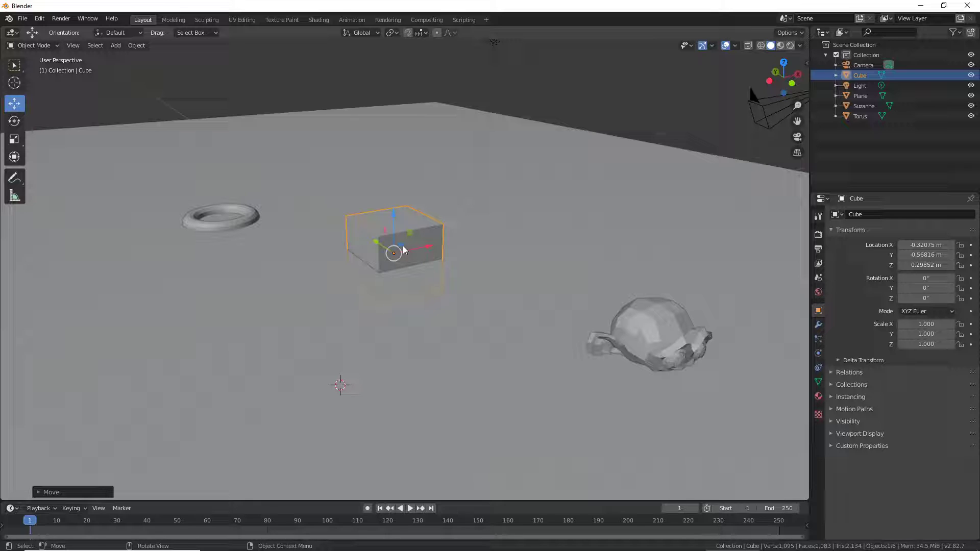
pyautogui.moveTo(403, 248)
pyautogui.mouseDown()
pyautogui.moveTo(550, 151)
pyautogui.moveTo(409, 132)
pyautogui.moveTo(258, 135)
pyautogui.moveTo(130, 186)
pyautogui.moveTo(106, 319)
pyautogui.moveTo(284, 404)
pyautogui.moveTo(485, 313)
pyautogui.moveTo(564, 219)
pyautogui.moveTo(357, 300)
pyautogui.moveTo(383, 228)
pyautogui.moveTo(442, 256)
pyautogui.moveTo(440, 242)
pyautogui.moveTo(416, 248)
pyautogui.moveTo(253, 166)
pyautogui.moveTo(84, 219)
pyautogui.moveTo(296, 286)
pyautogui.moveTo(663, 204)
pyautogui.moveTo(681, 153)
pyautogui.moveTo(400, 92)
pyautogui.moveTo(455, 90)
pyautogui.moveTo(423, 125)
pyautogui.moveTo(401, 242)
pyautogui.moveTo(408, 268)
pyautogui.moveTo(431, 221)
pyautogui.moveTo(430, 234)
pyautogui.mouseUp()
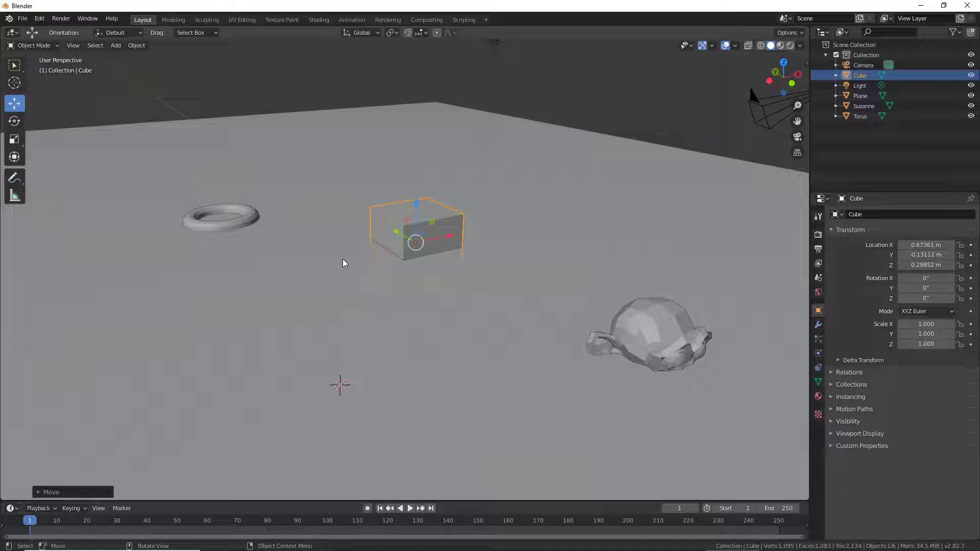
# - Type 0 into the cube's Location X, Y and Z fields in Object properties
pyautogui.click(943, 246)
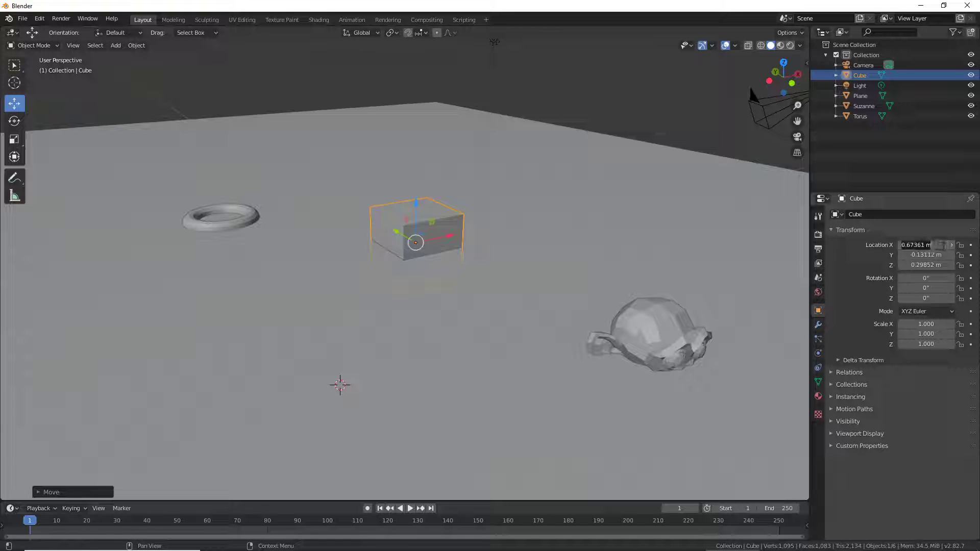
pyautogui.write('0')
pyautogui.press('Tab')
pyautogui.write('0')
pyautogui.press('Tab')
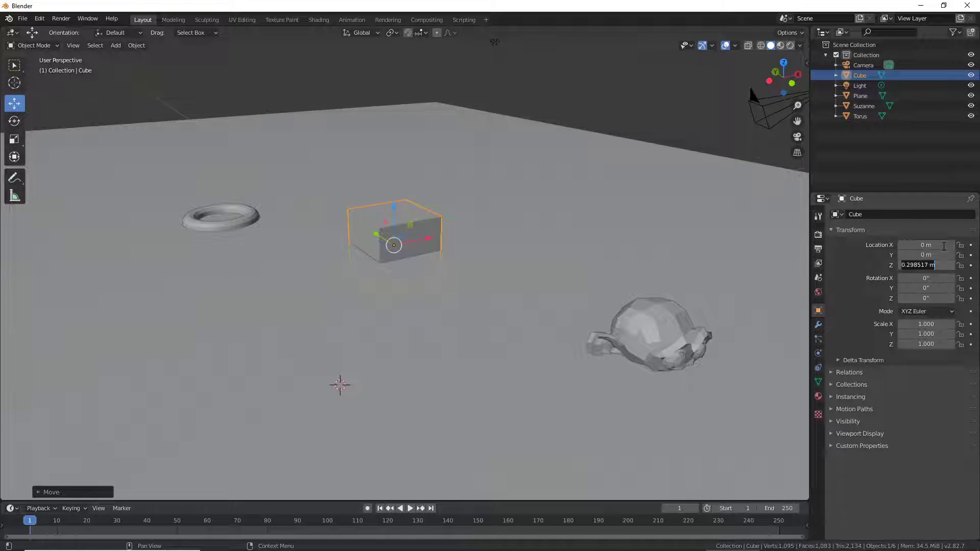
pyautogui.write('0')
pyautogui.press('Return')
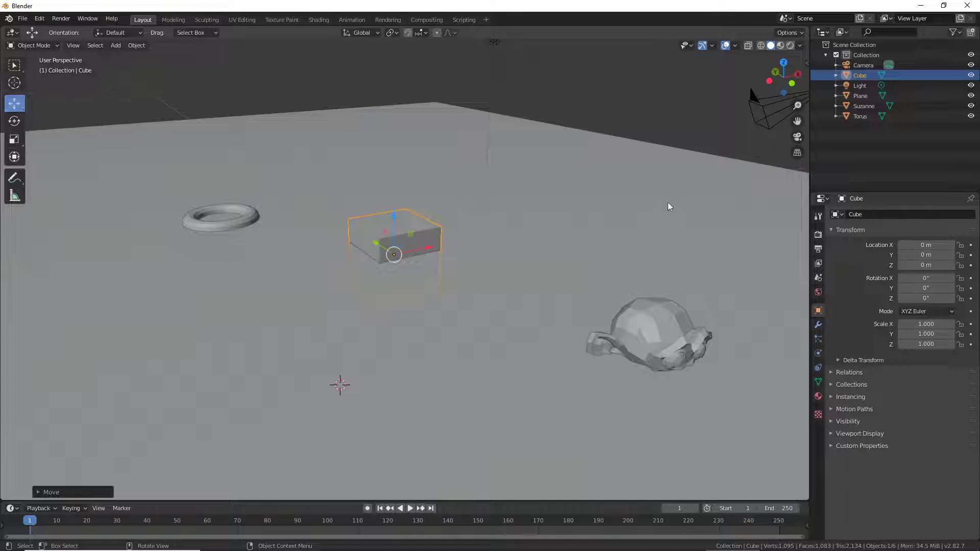
# - Raise the cube 2 m along the Z axis with G, Z, 2
pyautogui.press('g')
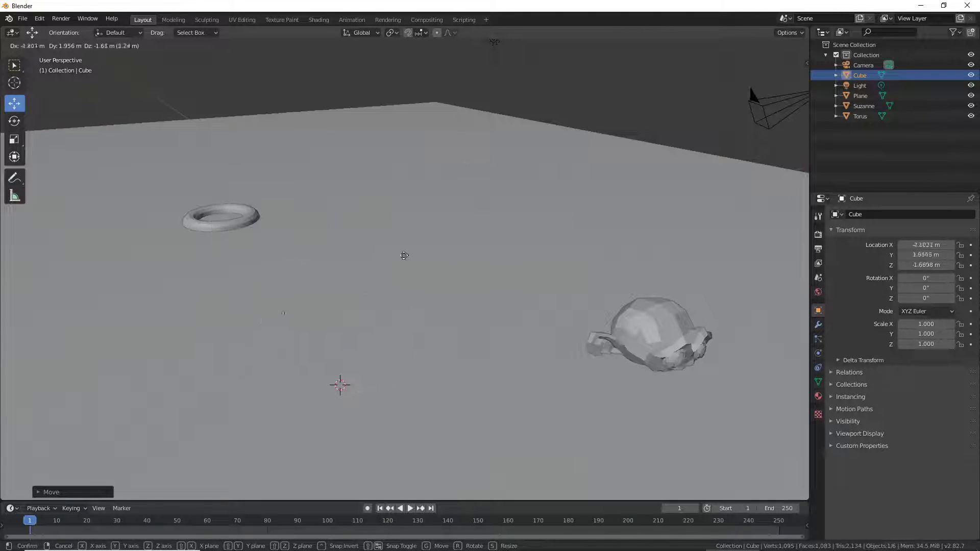
pyautogui.press('z')
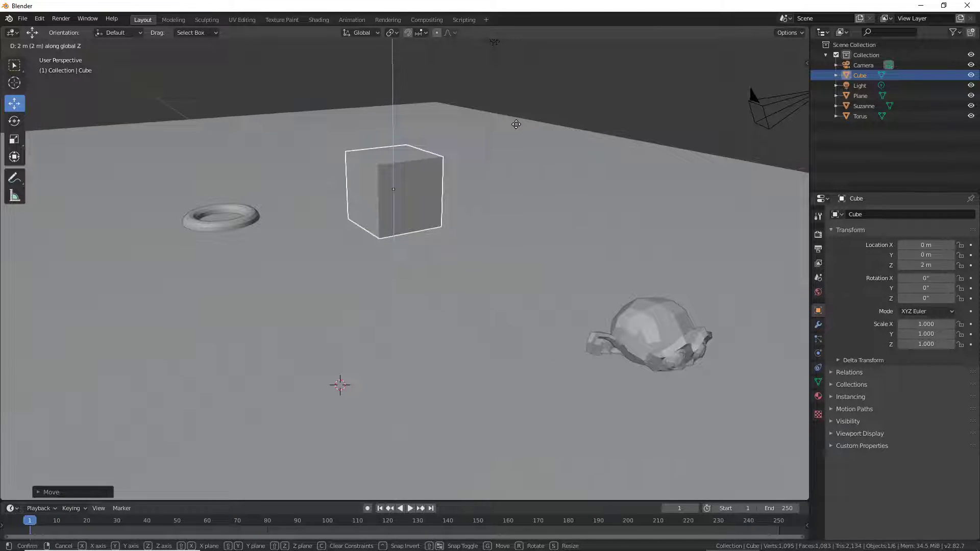
pyautogui.write('2')
pyautogui.press('Return')
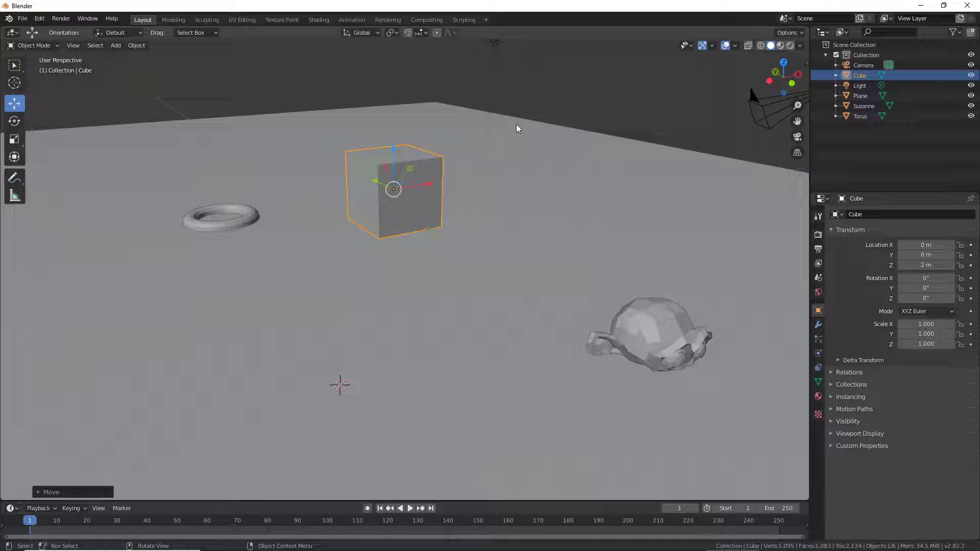
# - Move the cube 1 m along Y, then -2 m, so it sits at Y -1 m
pyautogui.press('g')
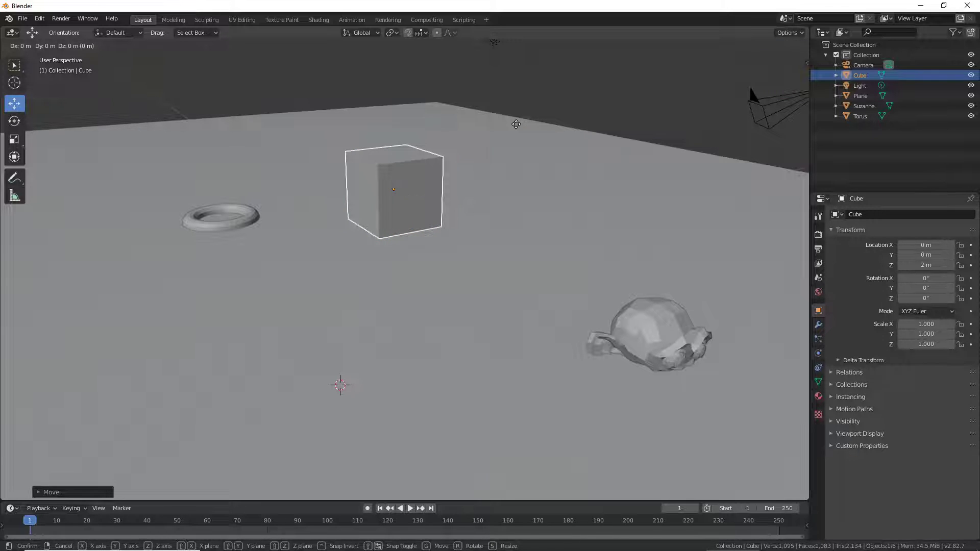
pyautogui.write('y')
pyautogui.write('1')
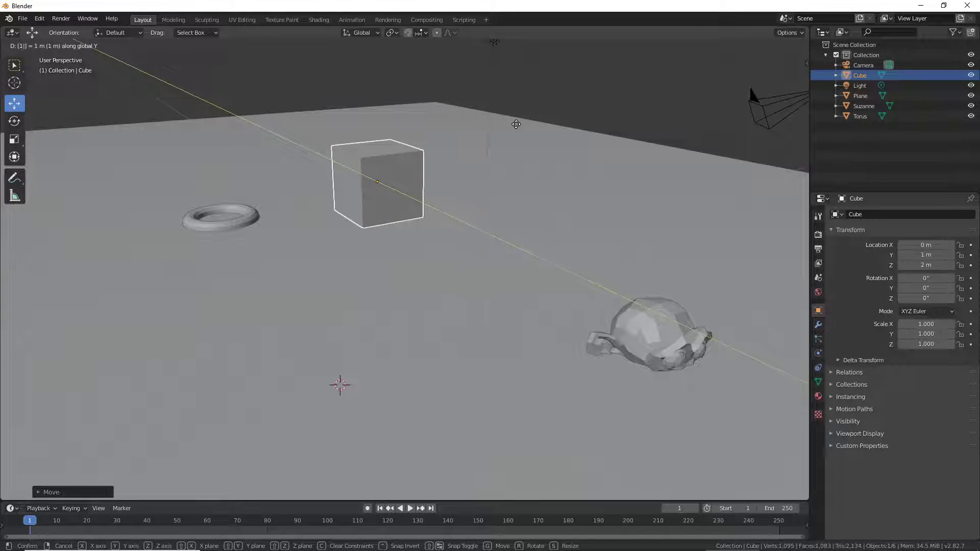
pyautogui.press('Return')
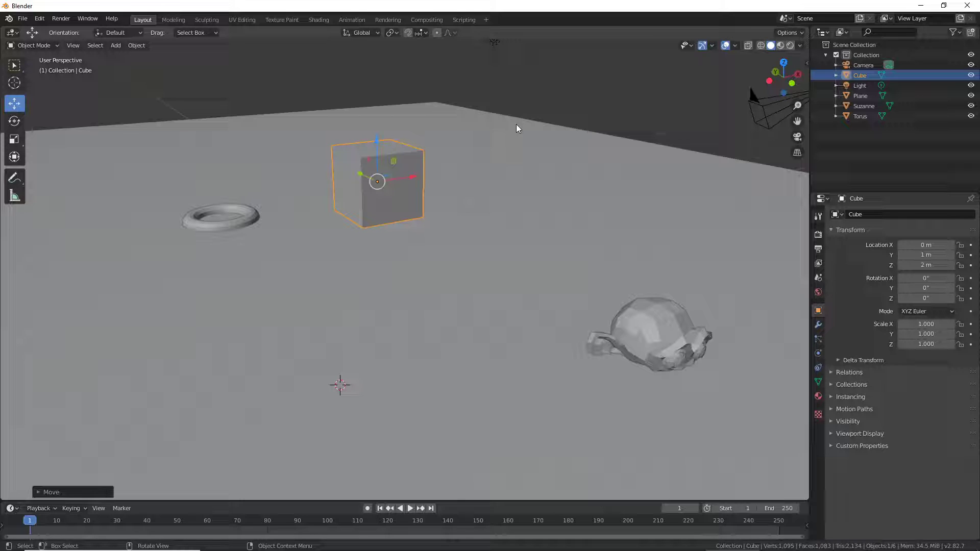
pyautogui.press('g')
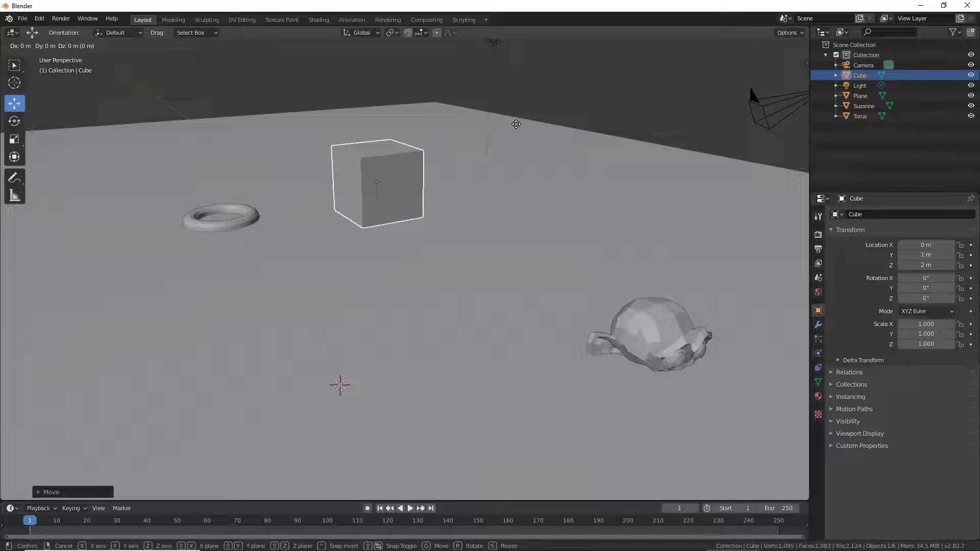
pyautogui.press('y')
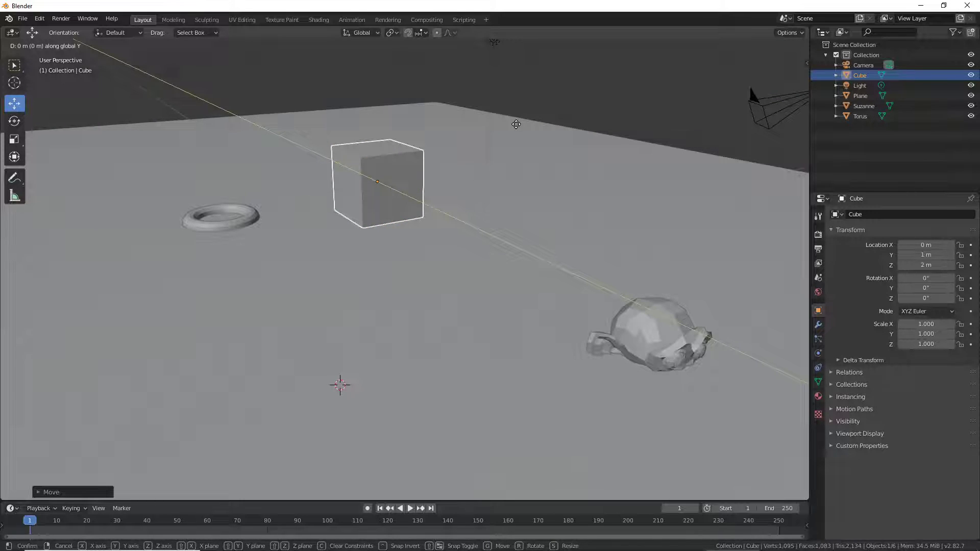
pyautogui.write('-2')
pyautogui.press('Return')
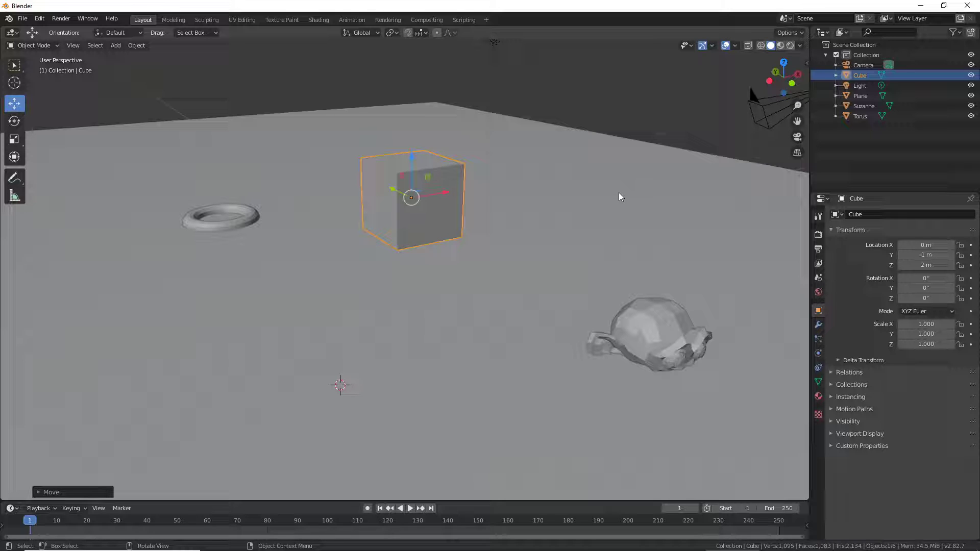
pyautogui.press('g')
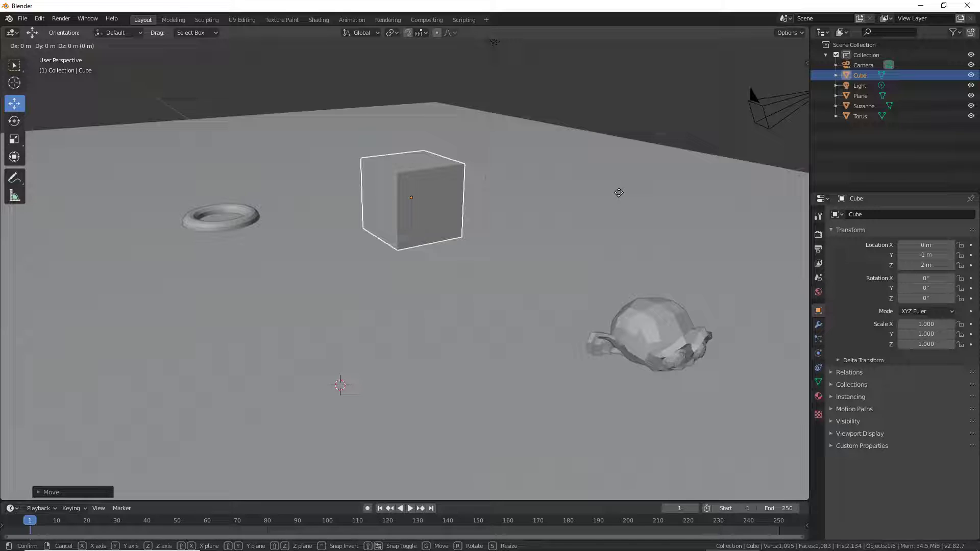
pyautogui.hotkey('shift', 'z')
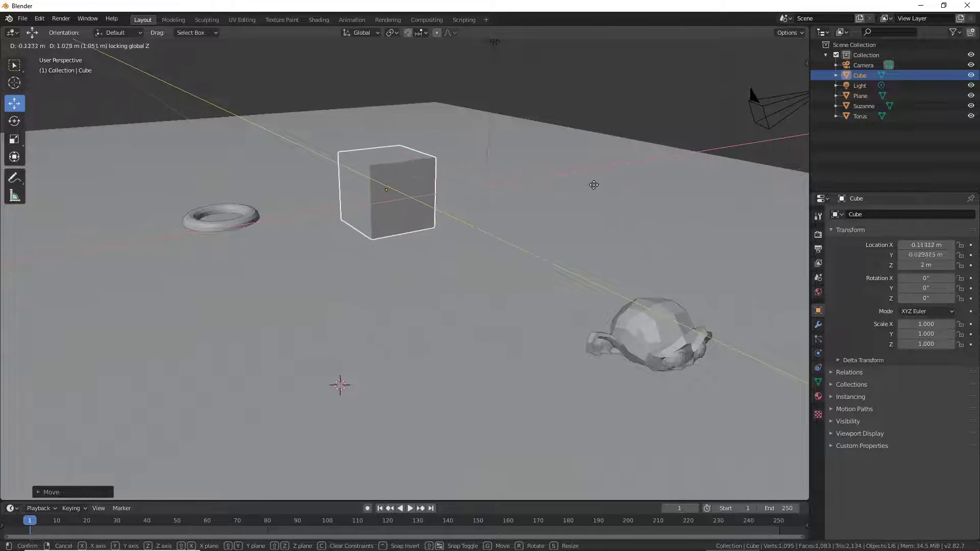
pyautogui.press('Escape')
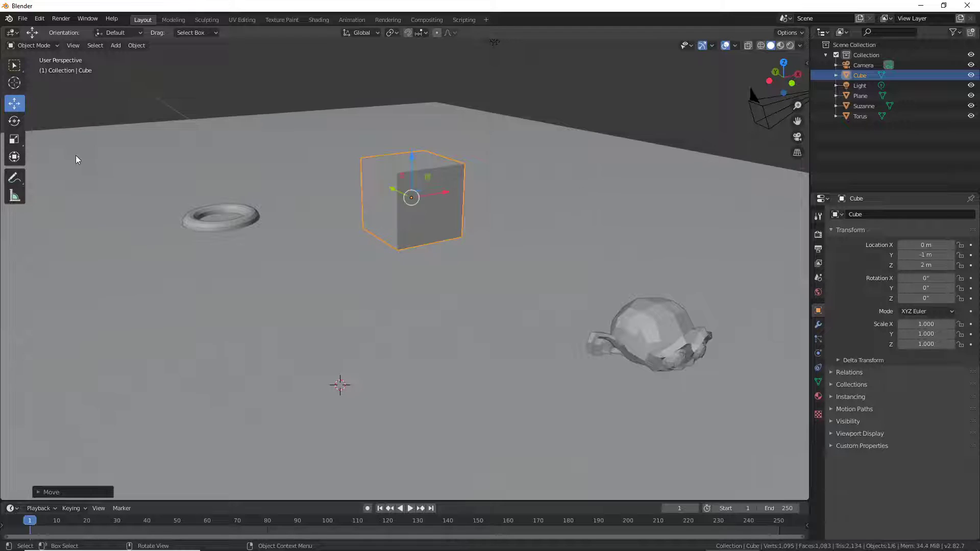
# - Rotate the cube 45° about Y with the Rotate gizmo, then 45° about global X
pyautogui.click(17, 125)
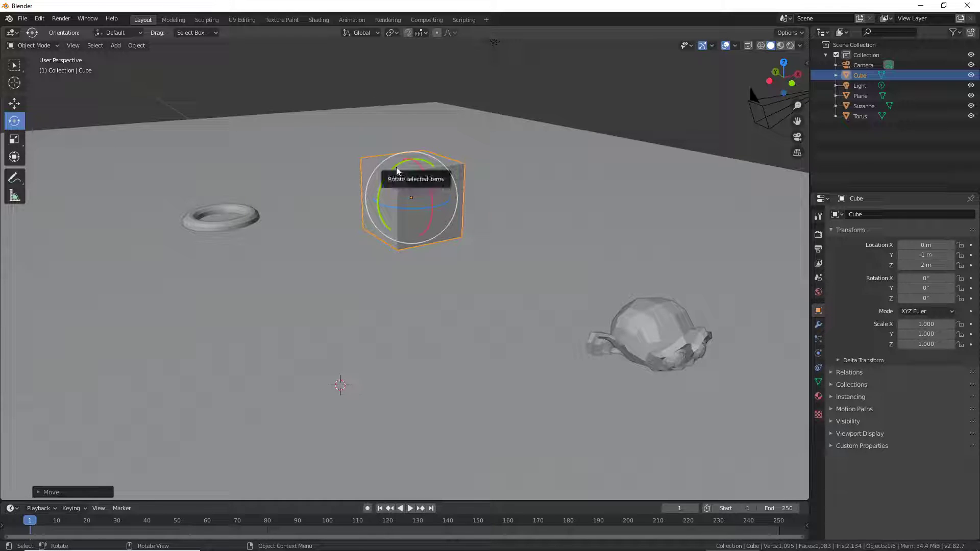
pyautogui.moveTo(396, 167)
pyautogui.mouseDown()
pyautogui.moveTo(383, 175)
pyautogui.moveTo(414, 159)
pyautogui.moveTo(389, 175)
pyautogui.moveTo(373, 211)
pyautogui.moveTo(403, 173)
pyautogui.moveTo(470, 157)
pyautogui.moveTo(330, 182)
pyautogui.moveTo(320, 231)
pyautogui.moveTo(339, 164)
pyautogui.moveTo(415, 136)
pyautogui.moveTo(385, 201)
pyautogui.moveTo(411, 163)
pyautogui.moveTo(378, 175)
pyautogui.moveTo(367, 201)
pyautogui.moveTo(400, 192)
pyautogui.moveTo(393, 187)
pyautogui.moveTo(376, 197)
pyautogui.moveTo(401, 243)
pyautogui.moveTo(449, 251)
pyautogui.moveTo(353, 223)
pyautogui.moveTo(356, 171)
pyautogui.moveTo(448, 149)
pyautogui.moveTo(389, 162)
pyautogui.moveTo(426, 168)
pyautogui.mouseUp()
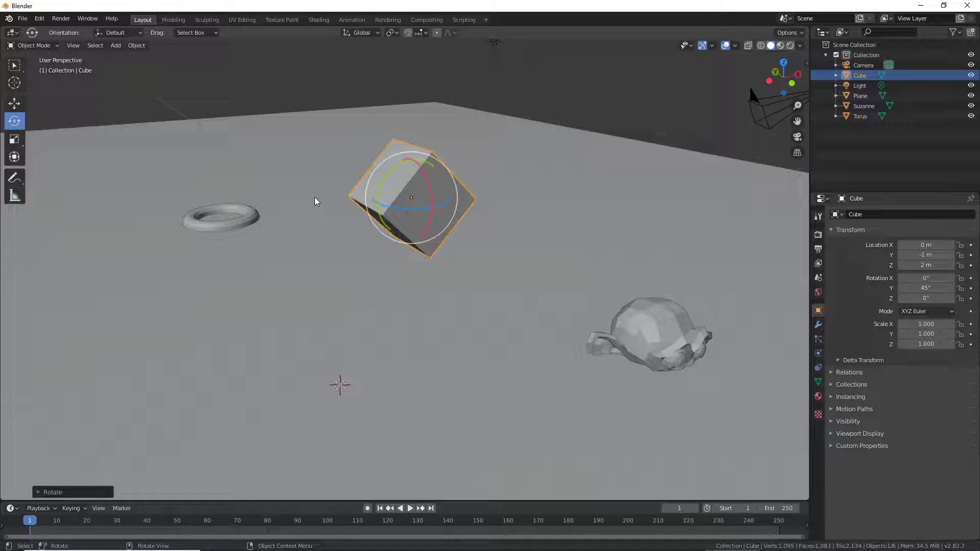
pyautogui.press('r')
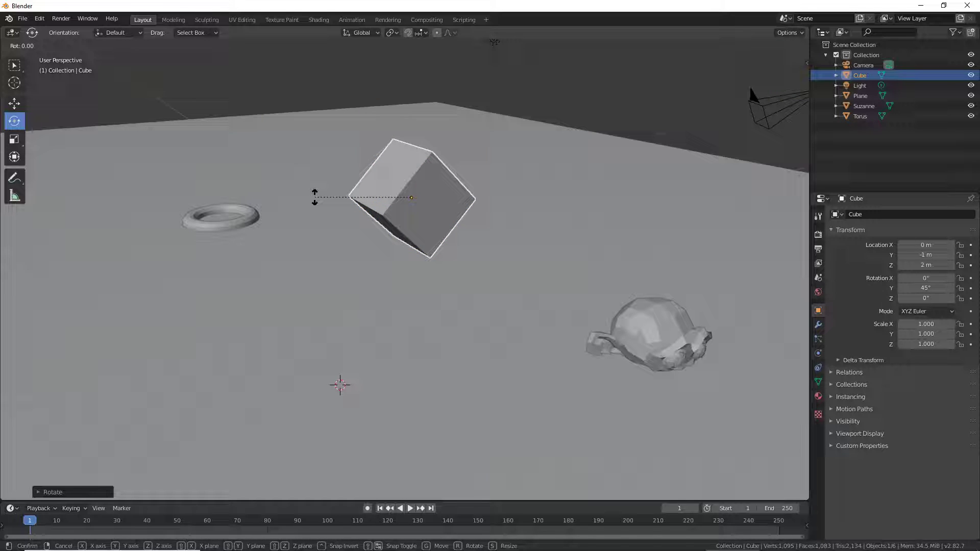
pyautogui.press('x')
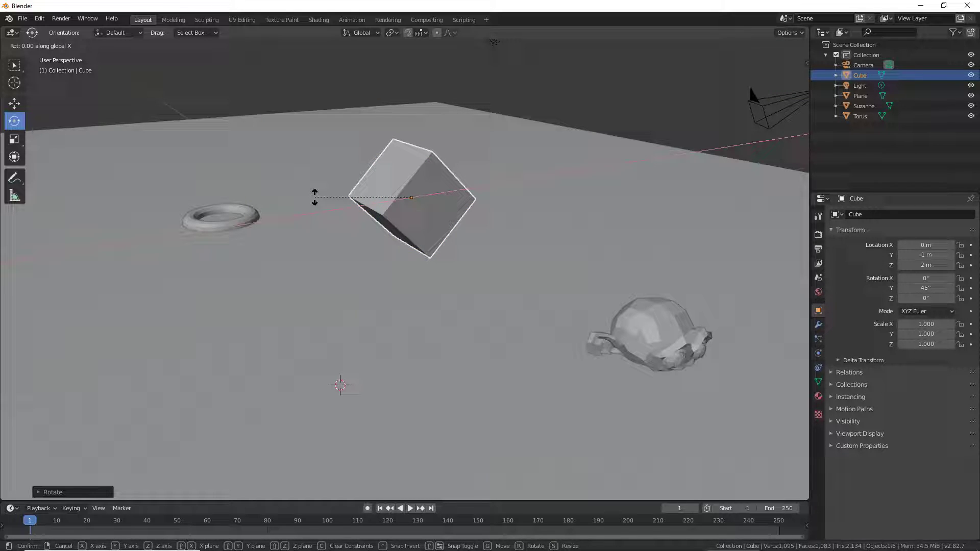
pyautogui.write('45')
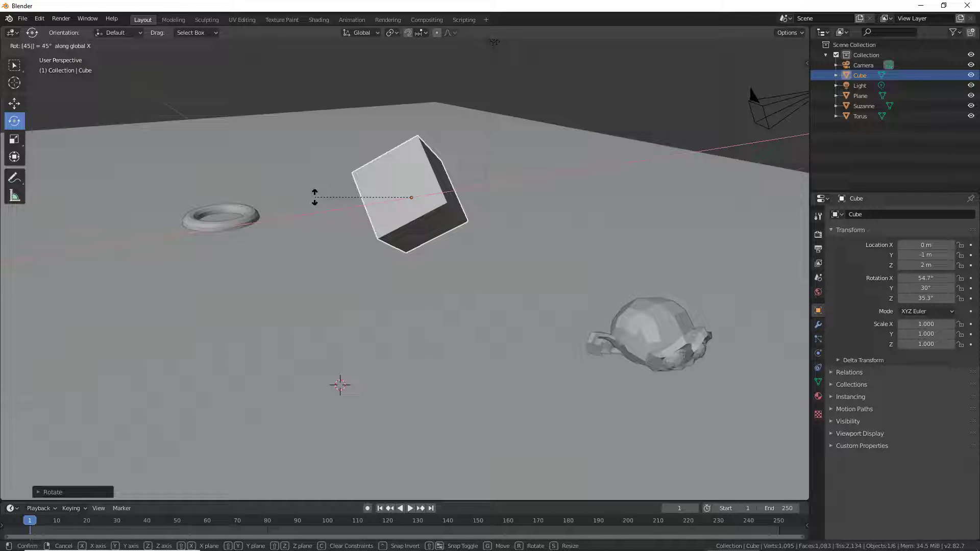
pyautogui.press('Return')
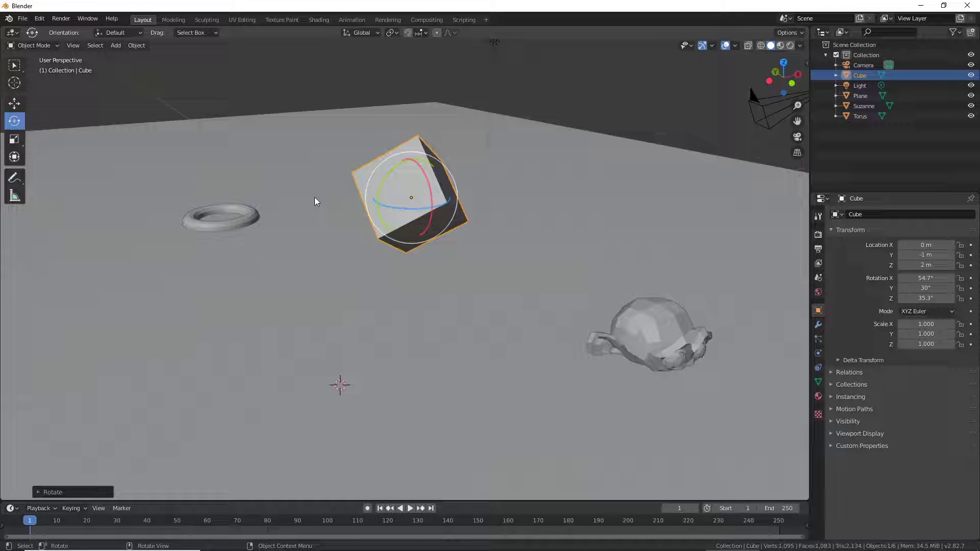
# - After checking front and right views, delete the tilted cube and set the 3D cursor beside the torus
pyautogui.press('KP_1')
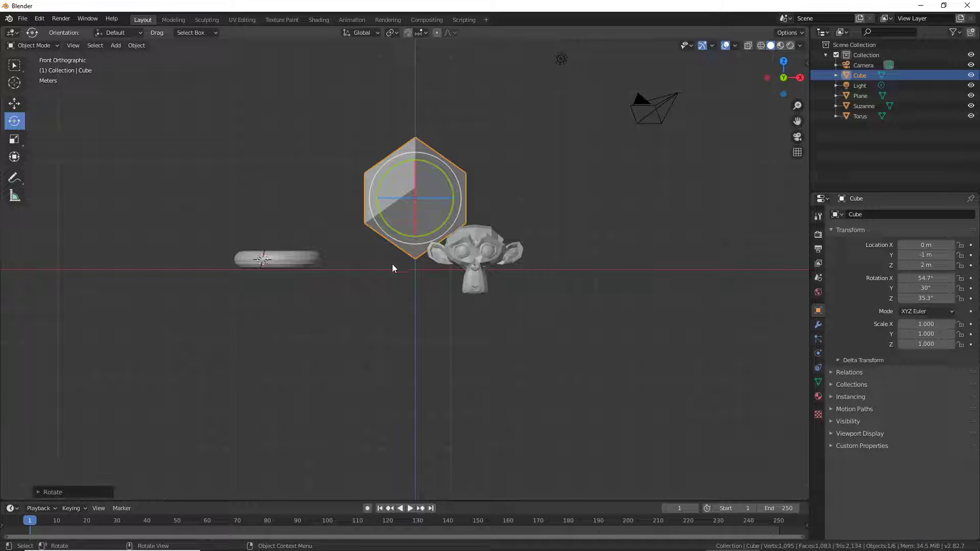
pyautogui.press('KP_3')
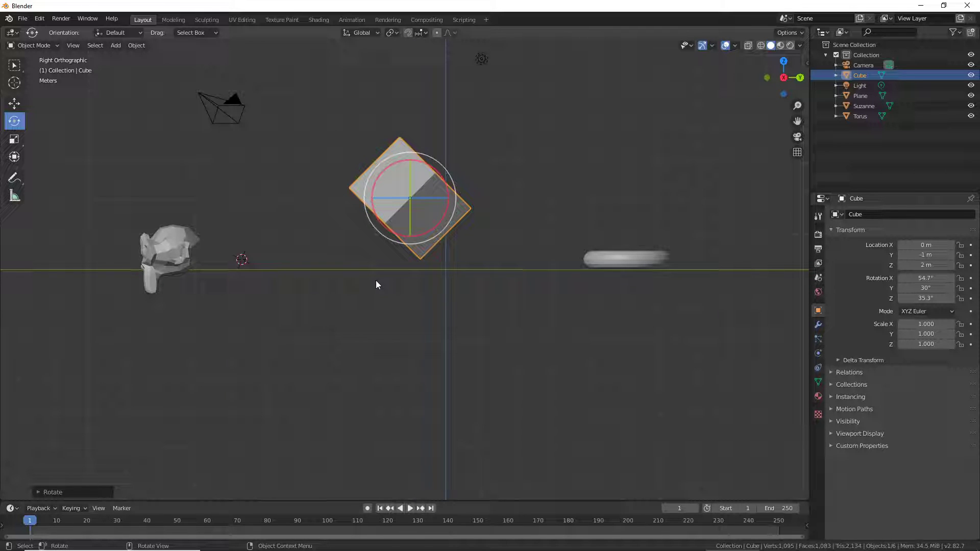
pyautogui.moveTo(552, 198); pyautogui.dragTo(405, 256, button='middle')
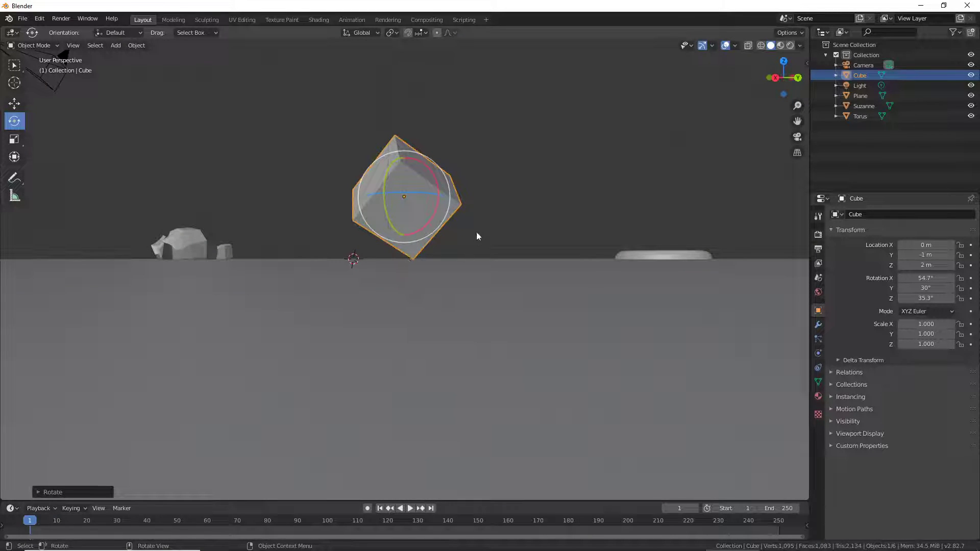
pyautogui.moveTo(476, 232); pyautogui.dragTo(631, 259, button='middle')
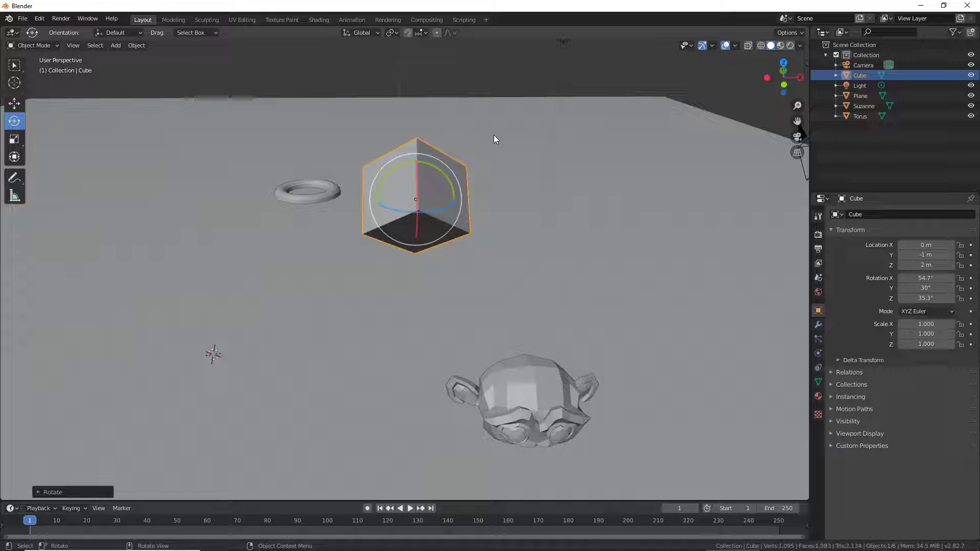
pyautogui.press('Delete')
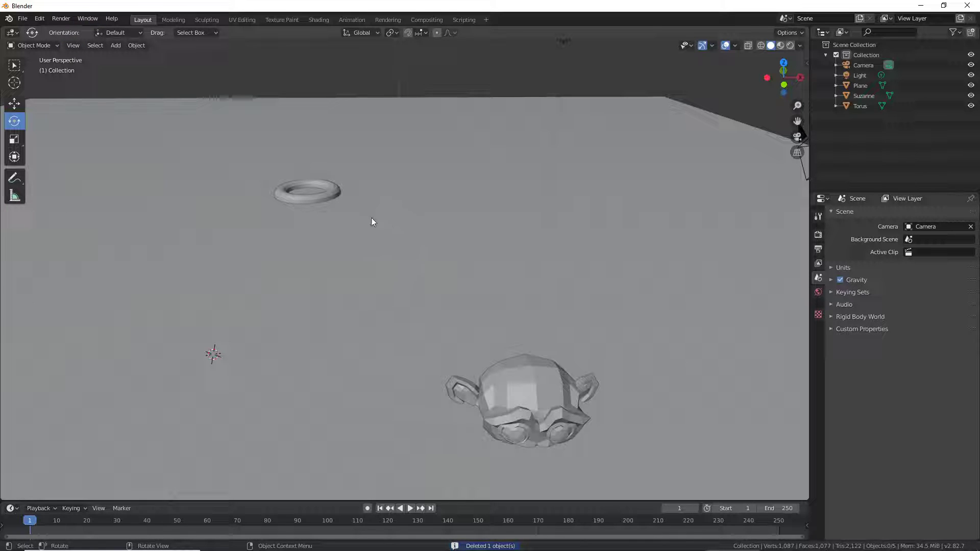
pyautogui.click(15, 82)
pyautogui.click(397, 194)
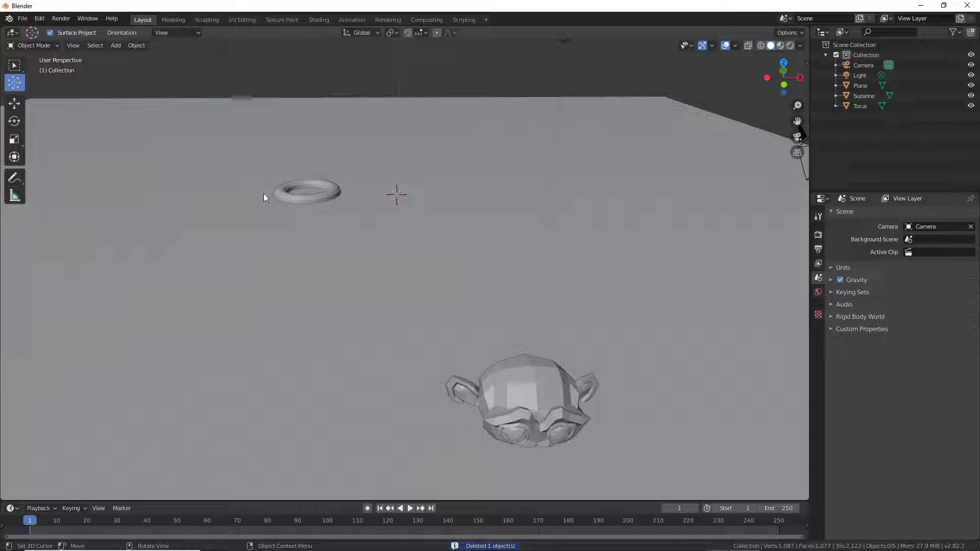
# - Add a cube mesh at the 3D cursor (-0.46361 m, 4.8448 m, 0.28221 m)
pyautogui.hotkey('shift', 'a')
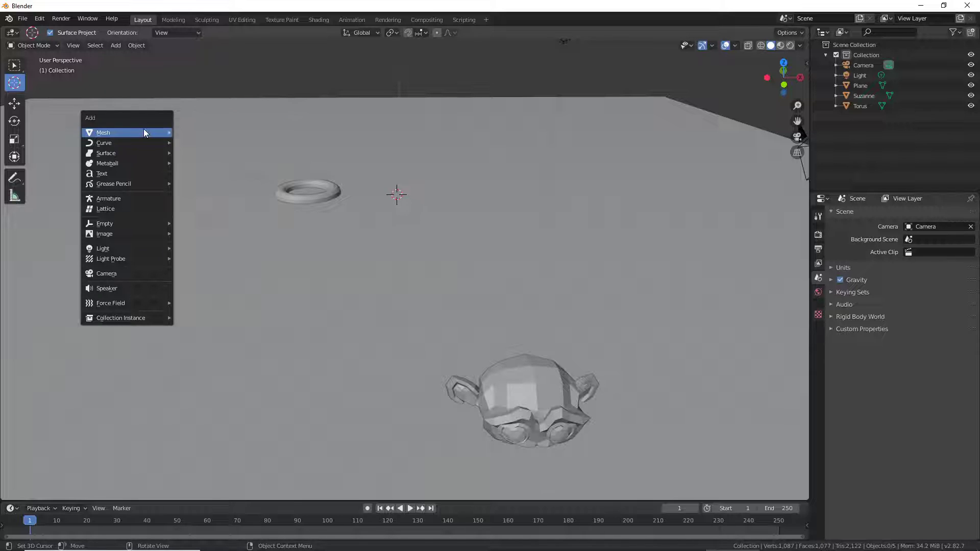
pyautogui.click(228, 142)
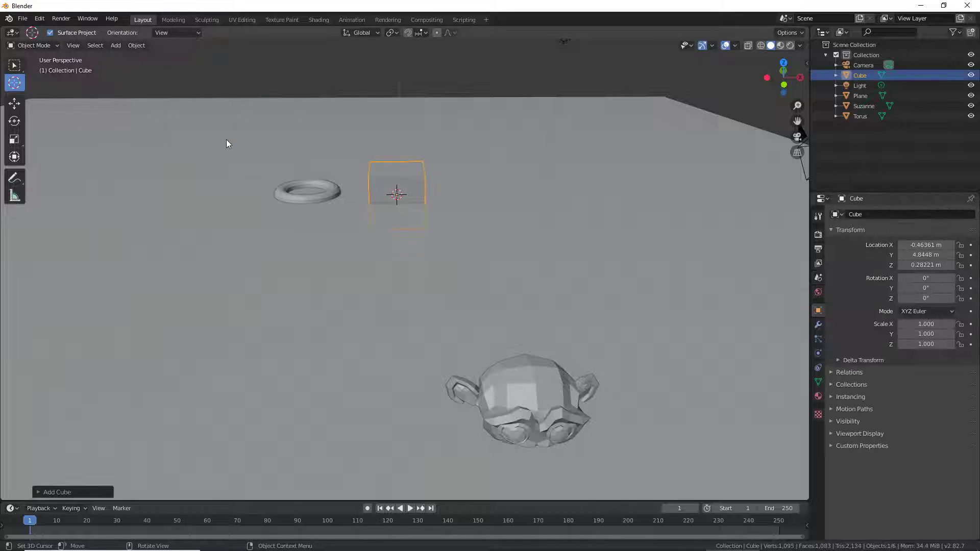
pyautogui.click(14, 65)
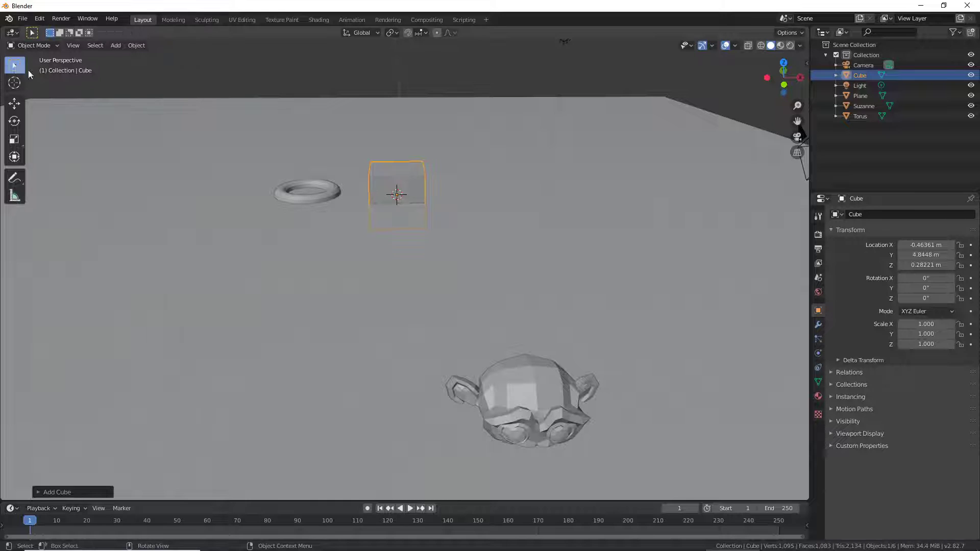
# - Stretch the new cube with the scale handles to 4.551 in X and 3.799 in Z
pyautogui.click(13, 140)
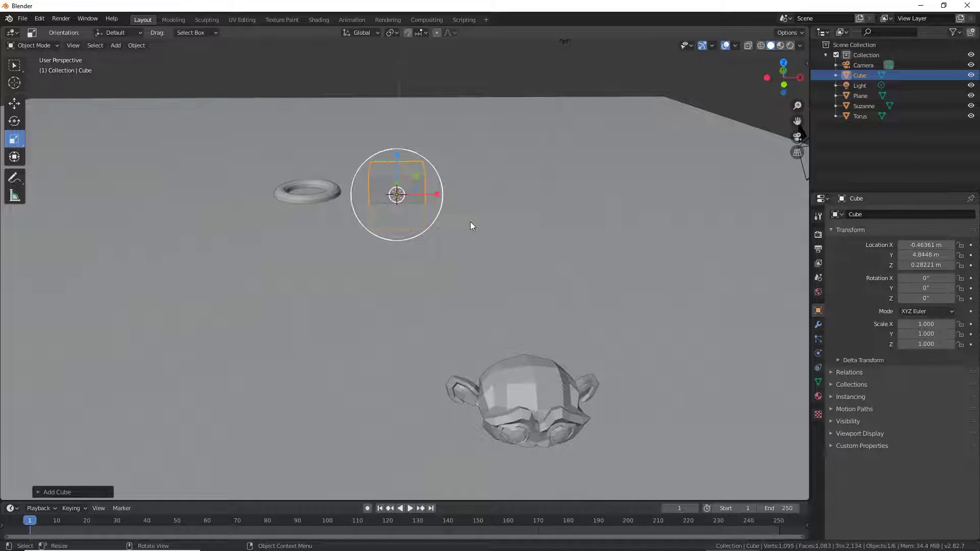
pyautogui.moveTo(502, 227)
pyautogui.mouseDown(button='middle')
pyautogui.moveTo(478, 247)
pyautogui.moveTo(366, 239)
pyautogui.moveTo(402, 247)
pyautogui.mouseUp(button='middle')
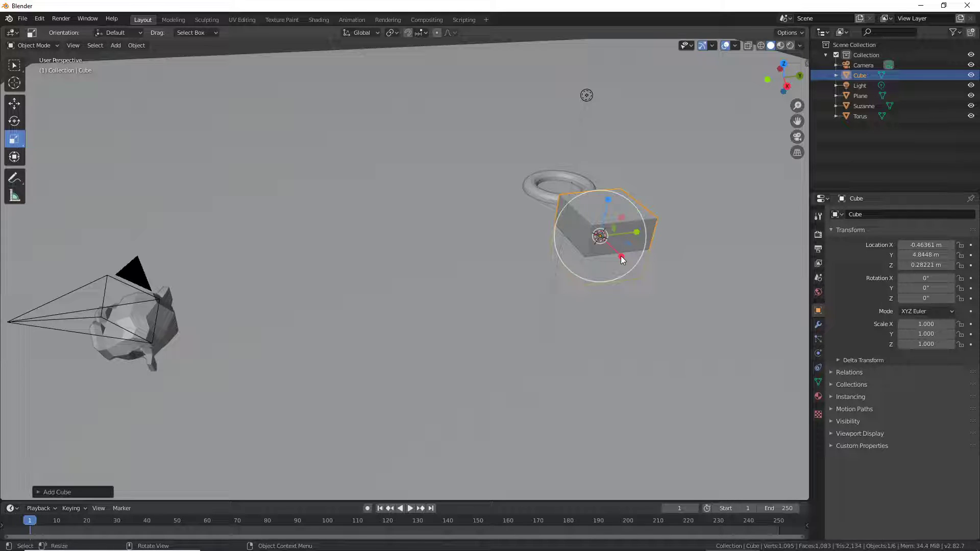
pyautogui.moveTo(621, 256); pyautogui.dragTo(733, 397)
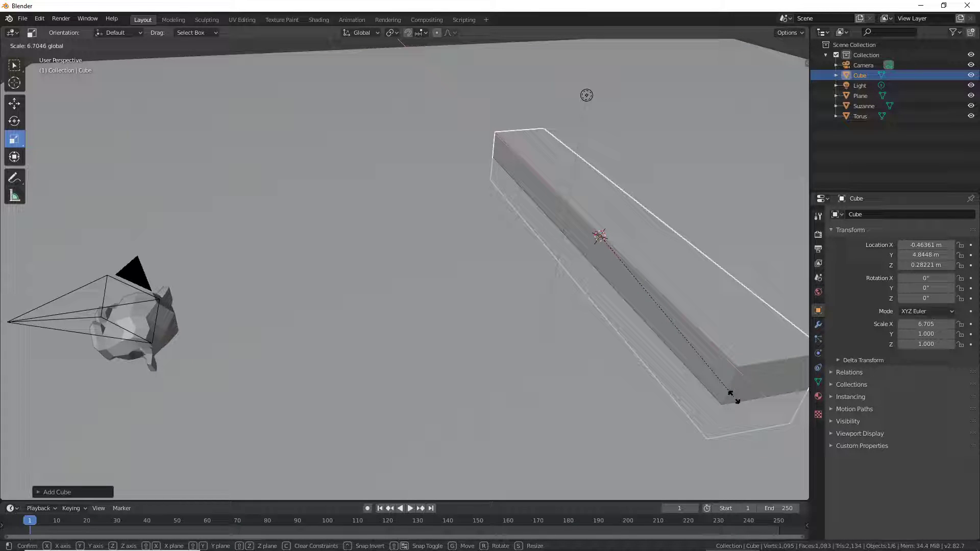
pyautogui.moveTo(733, 397)
pyautogui.mouseDown()
pyautogui.moveTo(616, 247)
pyautogui.moveTo(706, 361)
pyautogui.moveTo(650, 282)
pyautogui.moveTo(695, 350)
pyautogui.mouseUp()
pyautogui.moveTo(607, 199); pyautogui.dragTo(678, 113)
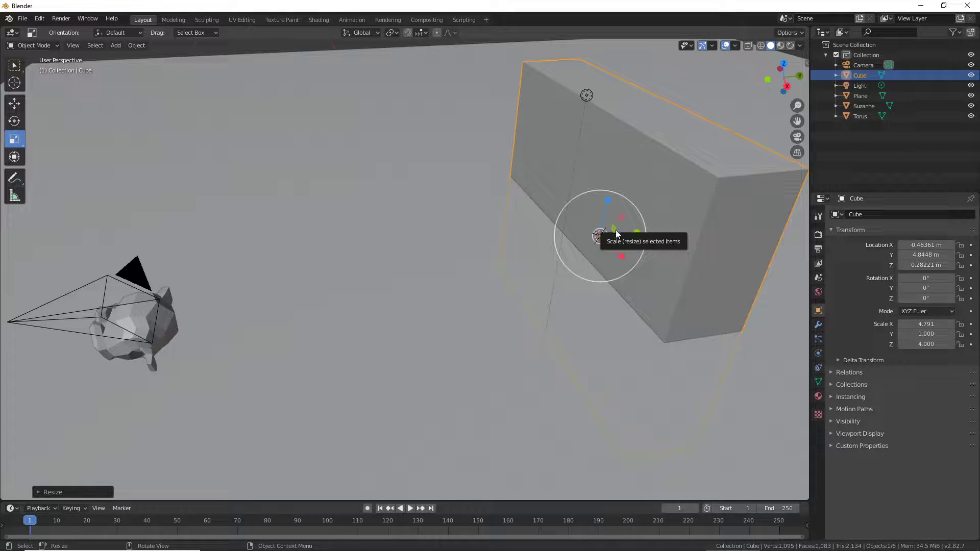
pyautogui.moveTo(614, 233)
pyautogui.mouseDown()
pyautogui.moveTo(640, 236)
pyautogui.moveTo(617, 233)
pyautogui.mouseUp()
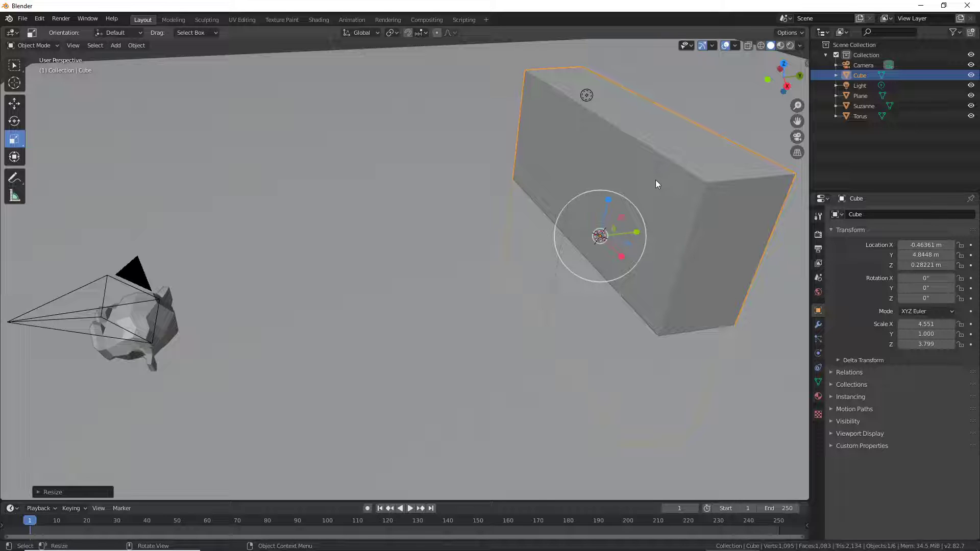
# - Undo the scaling, then Redo from the Edit menu so the cube returns at scale 1.000
pyautogui.hotkey('ctrl', 'z')
pyautogui.hotkey('ctrl', 'z')
pyautogui.hotkey('ctrl', 'z')
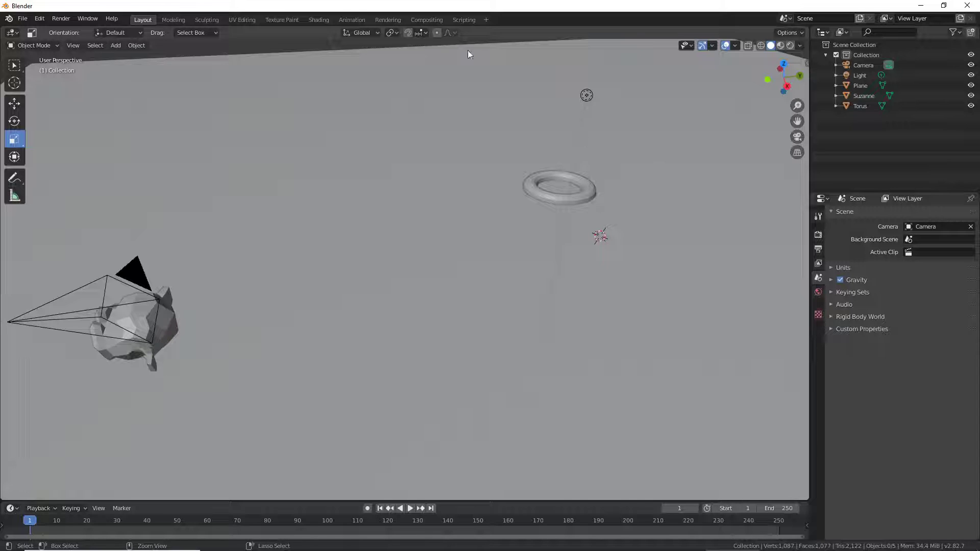
pyautogui.click(41, 19)
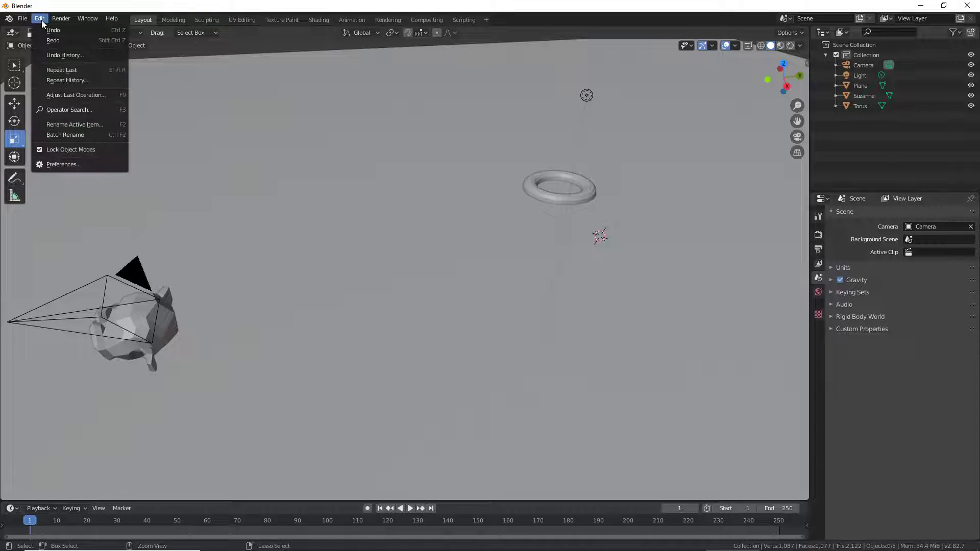
pyautogui.click(57, 41)
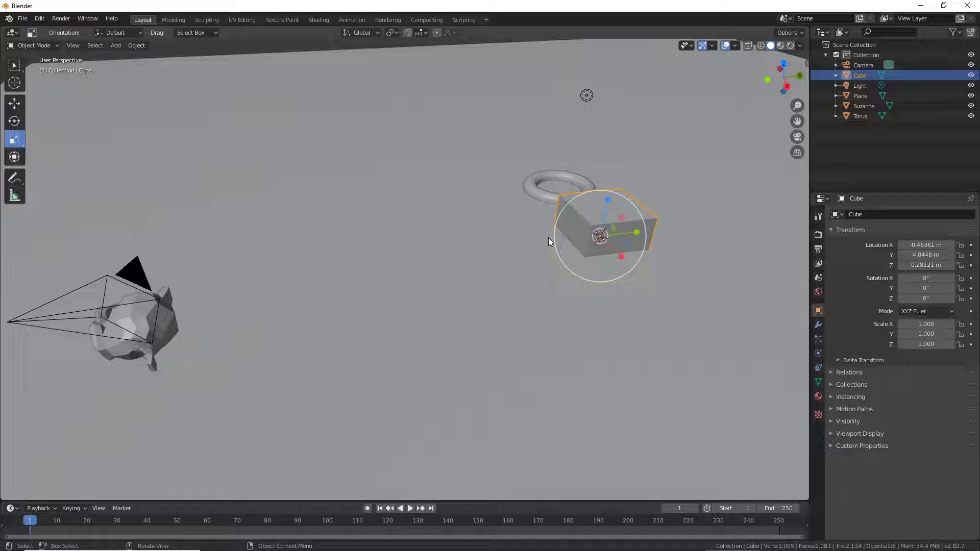
pyautogui.press('s')
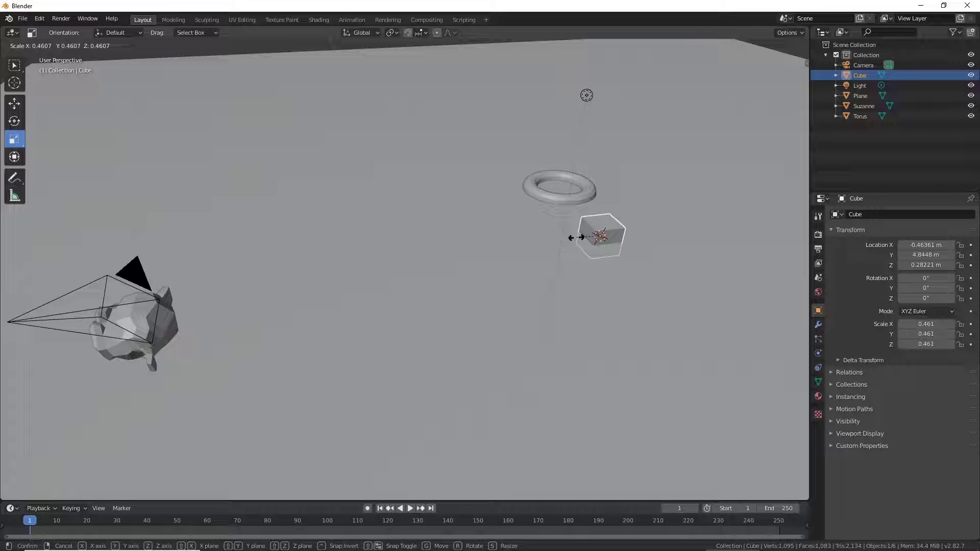
pyautogui.press('Escape')
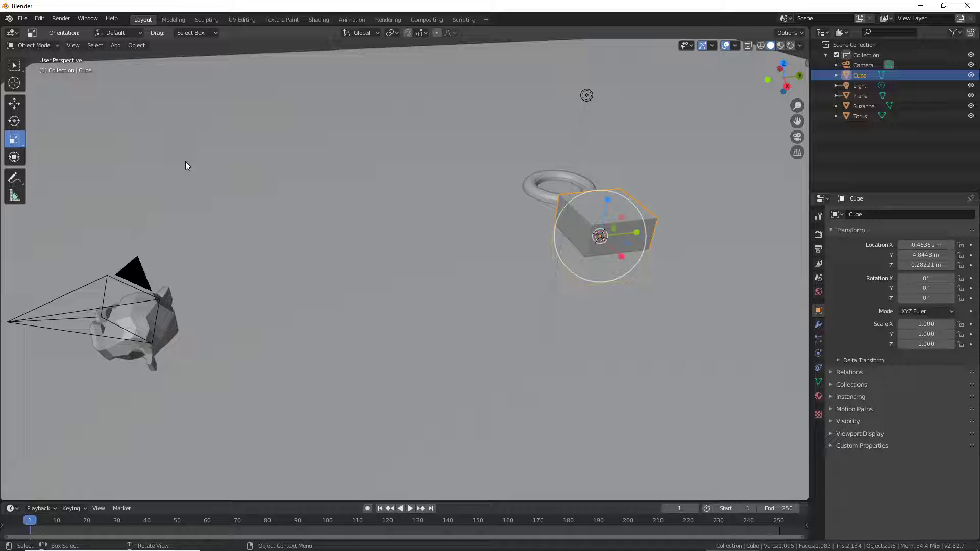
pyautogui.press('s')
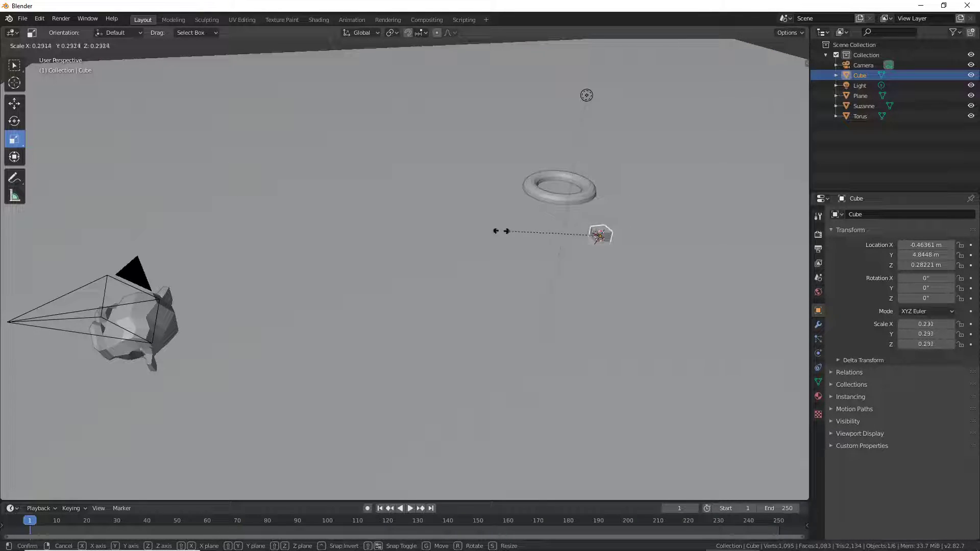
pyautogui.press('Escape')
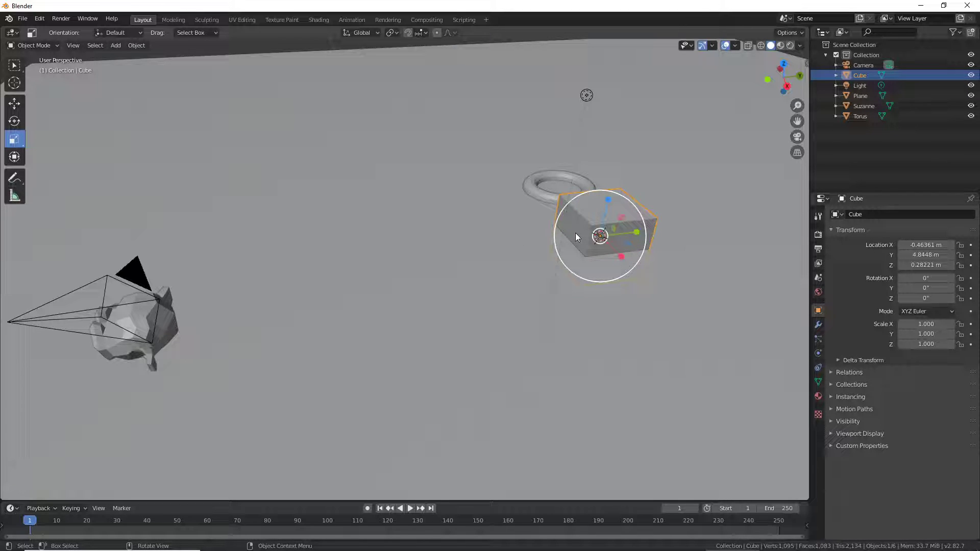
pyautogui.press('s')
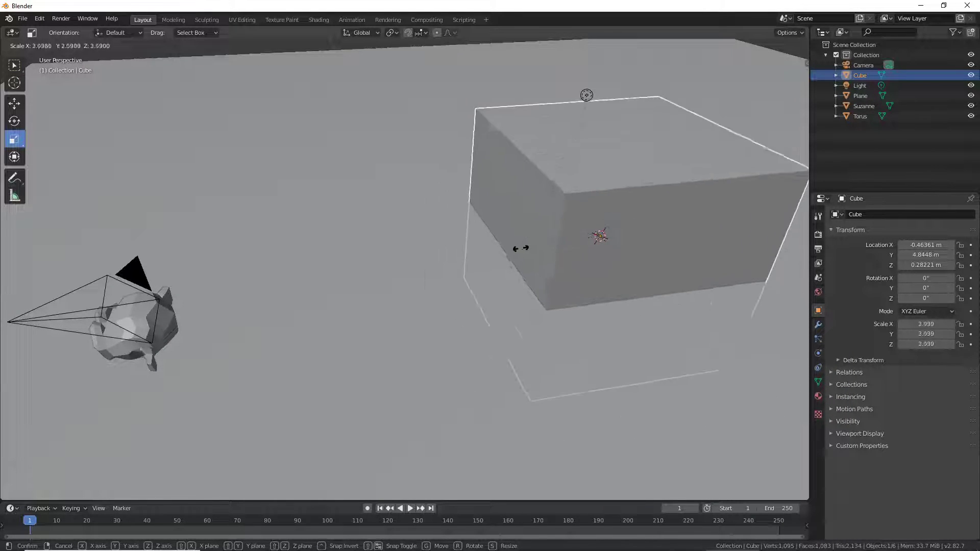
pyautogui.press('Escape')
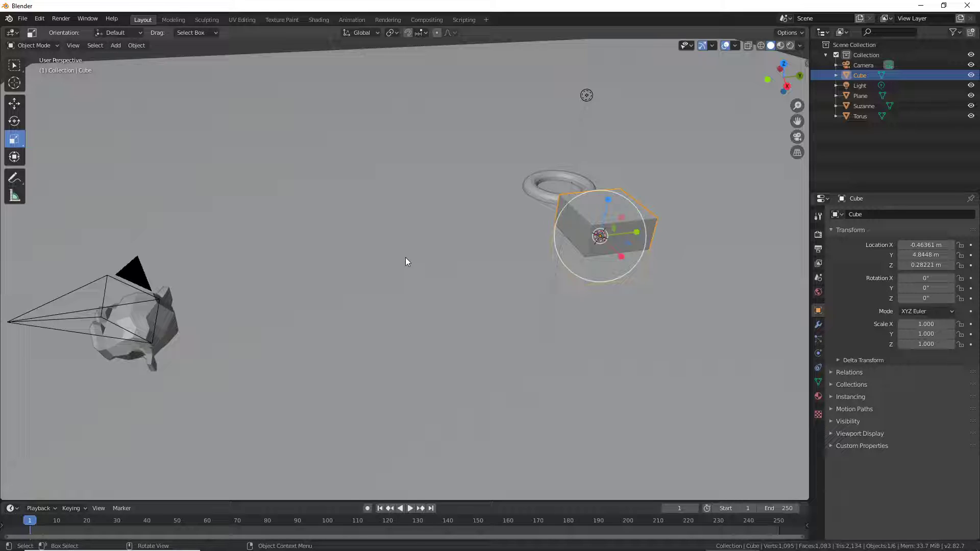
pyautogui.press('s')
# - Double the cube's X length twice so its X scale becomes 4
pyautogui.press('x')
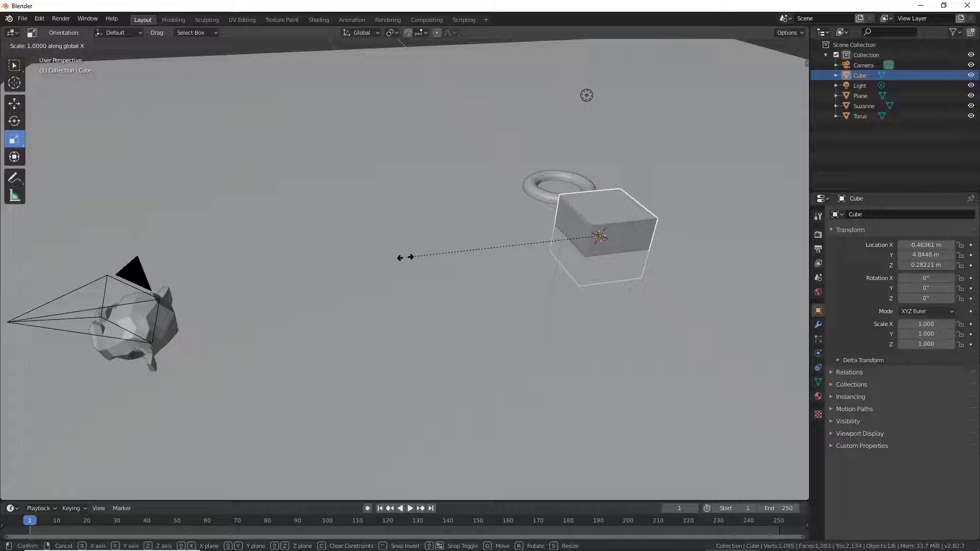
pyautogui.write('2')
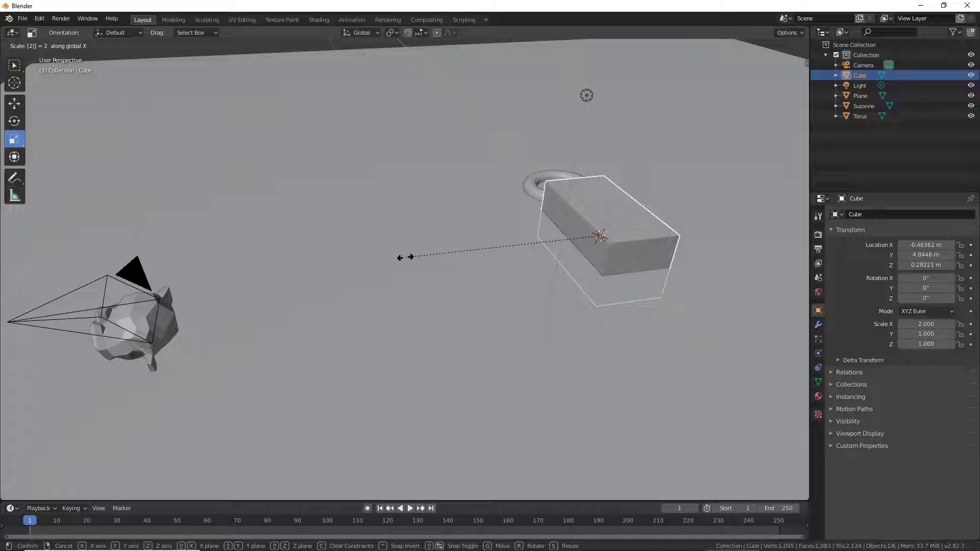
pyautogui.press('Return')
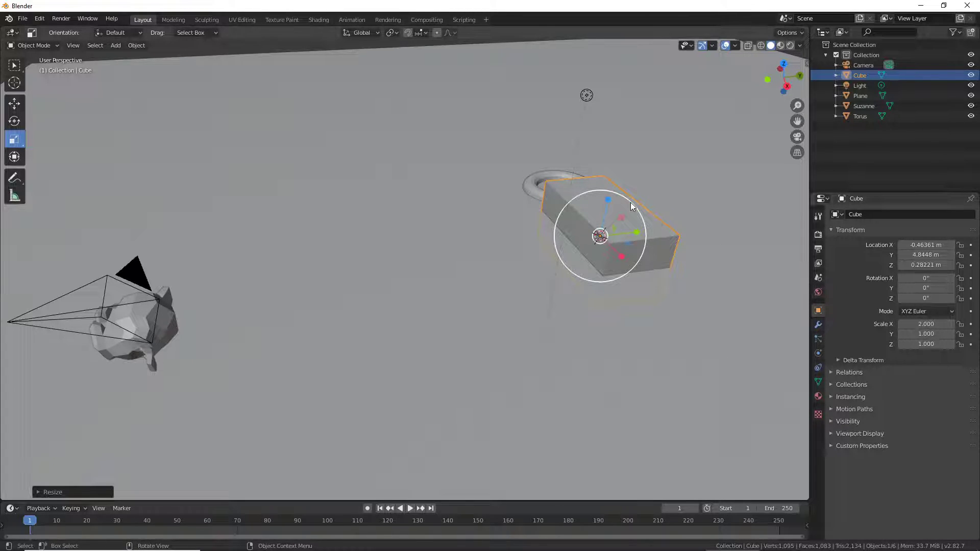
pyautogui.press('s')
pyautogui.press('x')
pyautogui.press('2')
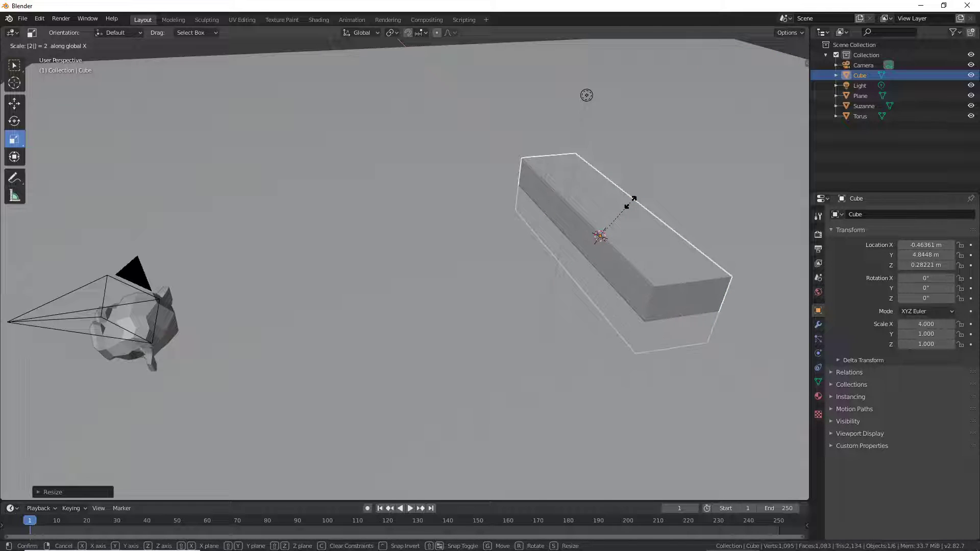
pyautogui.press('Return')
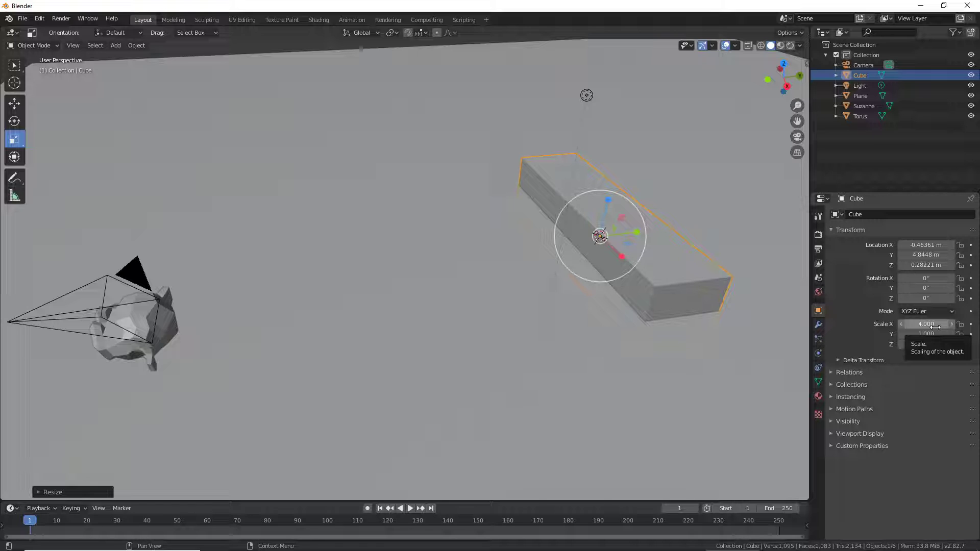
# - Keep X scale at 4, then double the bar again to X scale 8
pyautogui.click(935, 326)
pyautogui.press('Return')
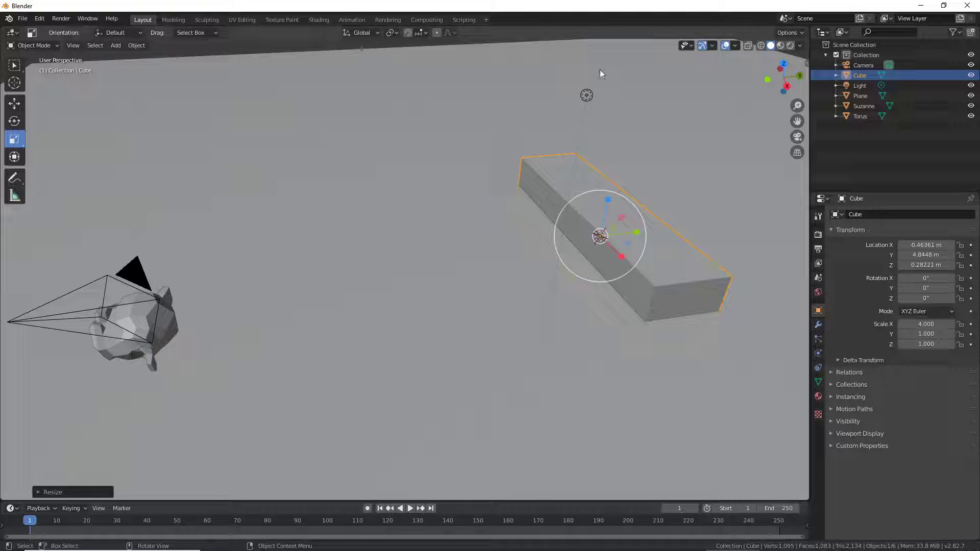
pyautogui.press('s')
pyautogui.press('x')
pyautogui.press('2')
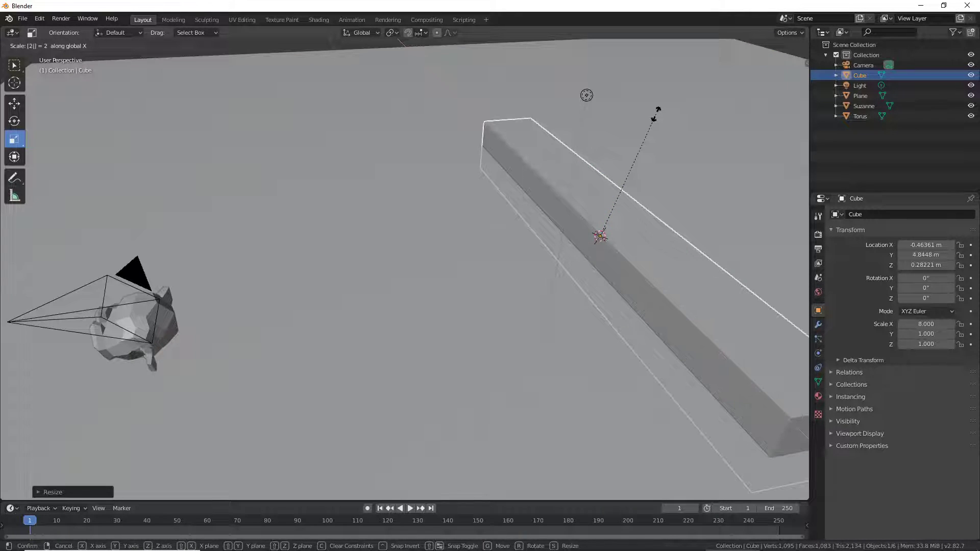
pyautogui.press('Return')
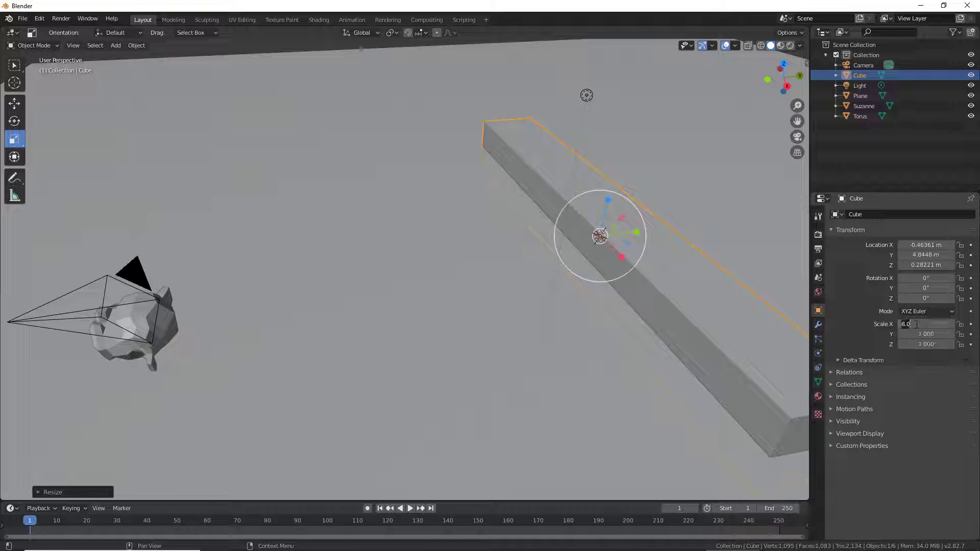
pyautogui.click(547, 159)
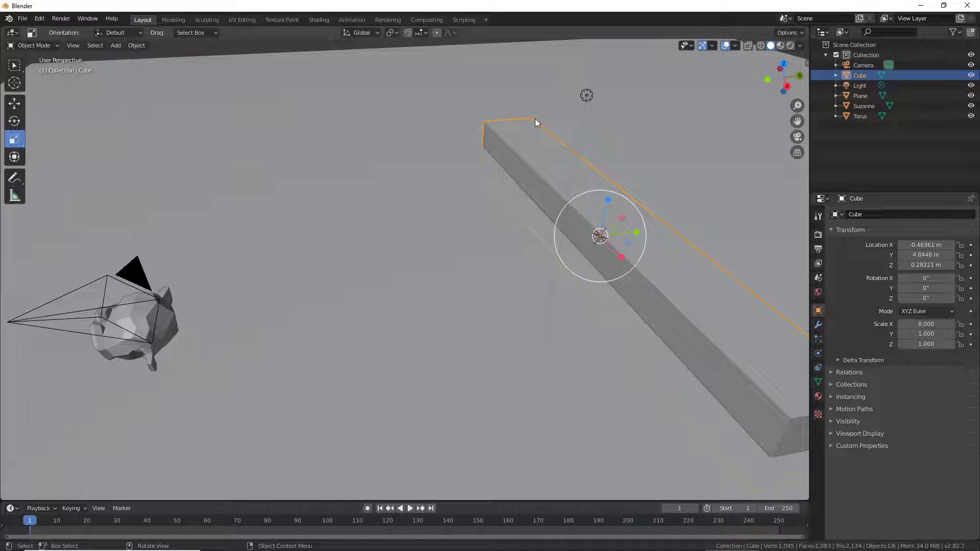
# - Raise the bar 1 m along Z to a height of 1.2822 m
pyautogui.press('g')
pyautogui.press('z')
pyautogui.press('1')
pyautogui.press('Return')
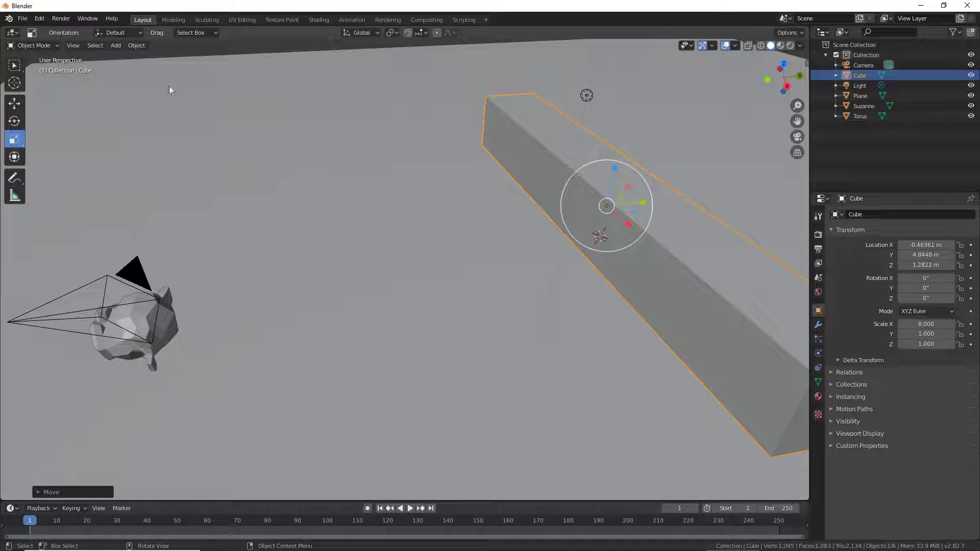
pyautogui.click(15, 82)
# - Add a cylinder at a point just left of the bar
pyautogui.click(315, 170)
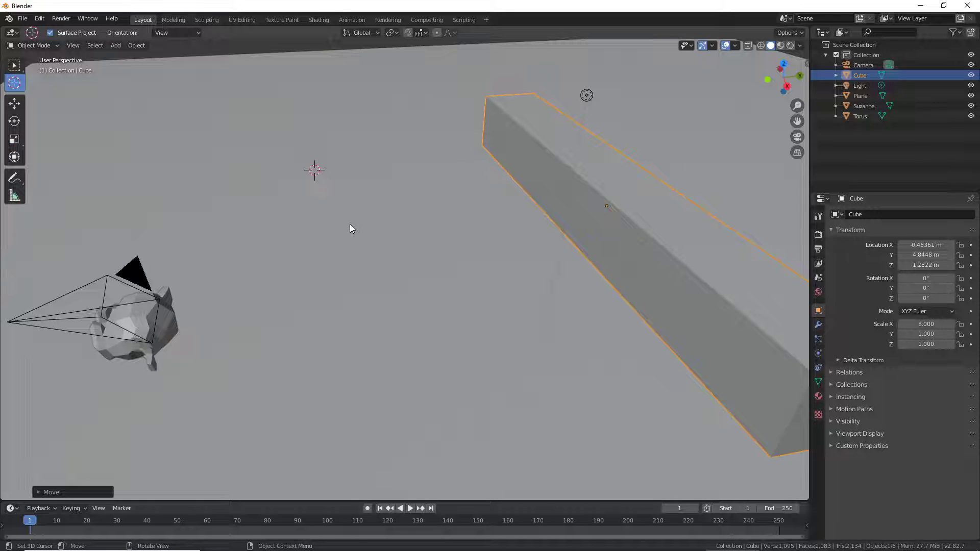
pyautogui.hotkey('shift', 'a')
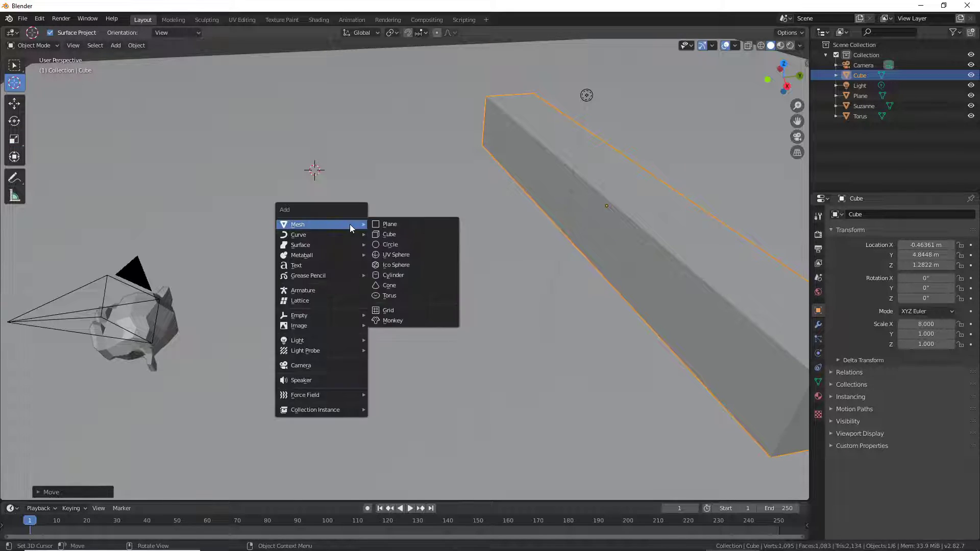
pyautogui.click(400, 275)
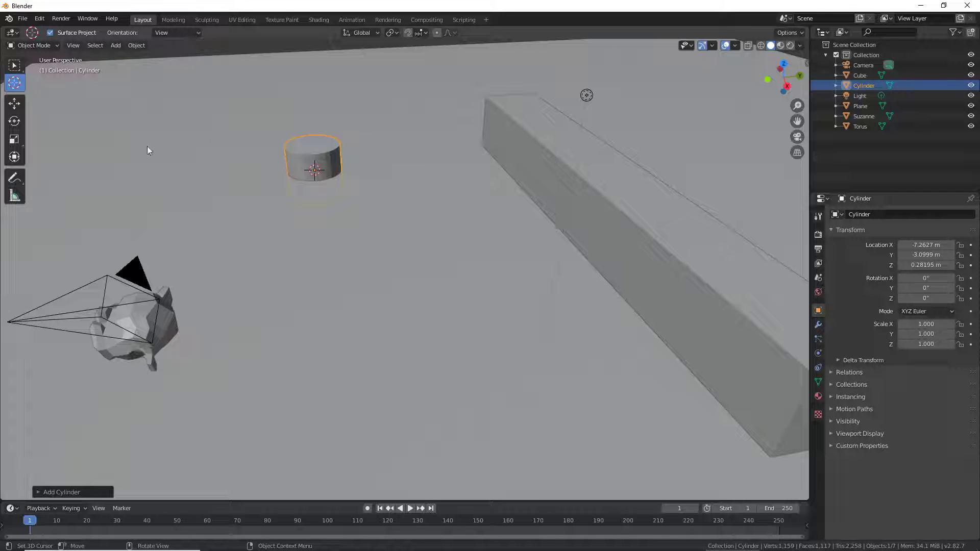
# - Make the cylinder thin and tall (0.330, 0.330, 2.516) and raise it to 2.7169 m
pyautogui.press('s')
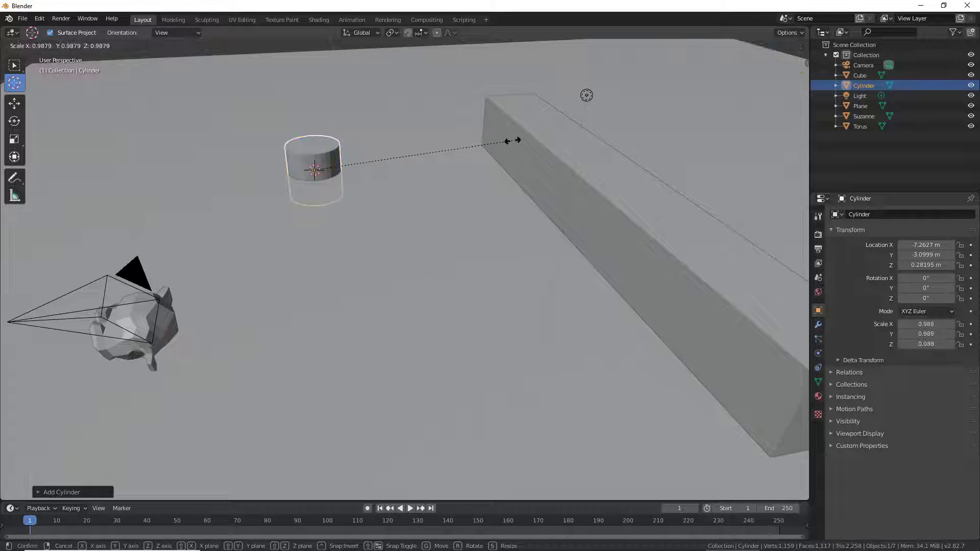
pyautogui.hotkey('shift', 'z')
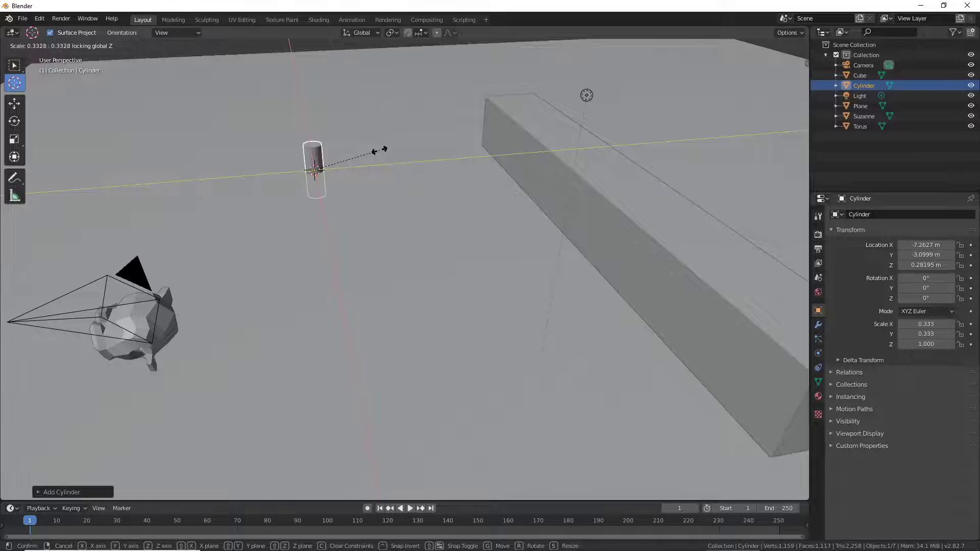
pyautogui.click(378, 150)
pyautogui.press('z')
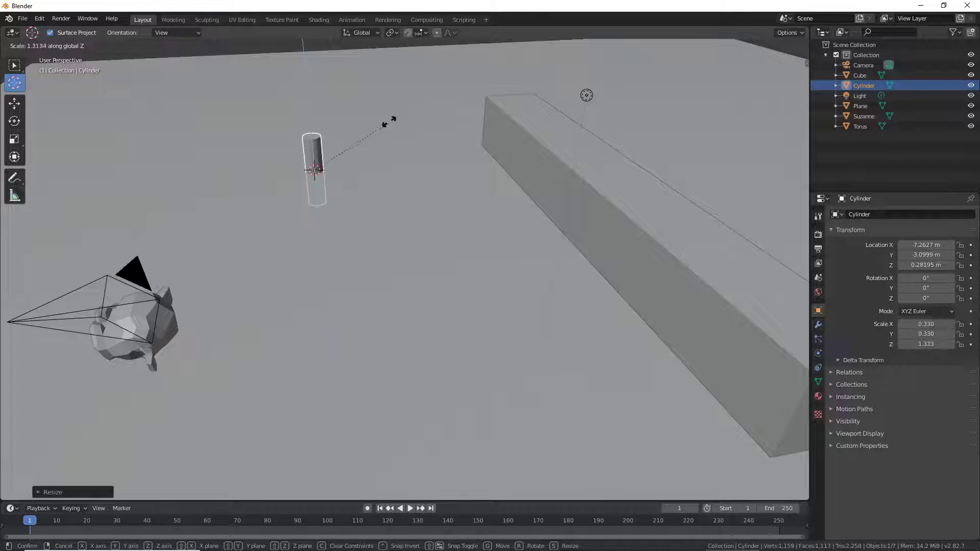
pyautogui.click(441, 59)
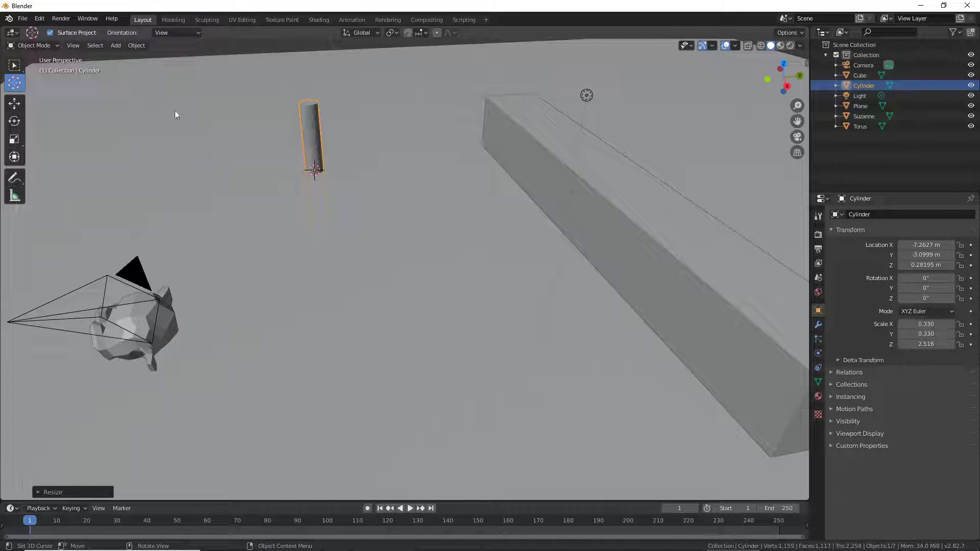
pyautogui.press('g')
pyautogui.press('z')
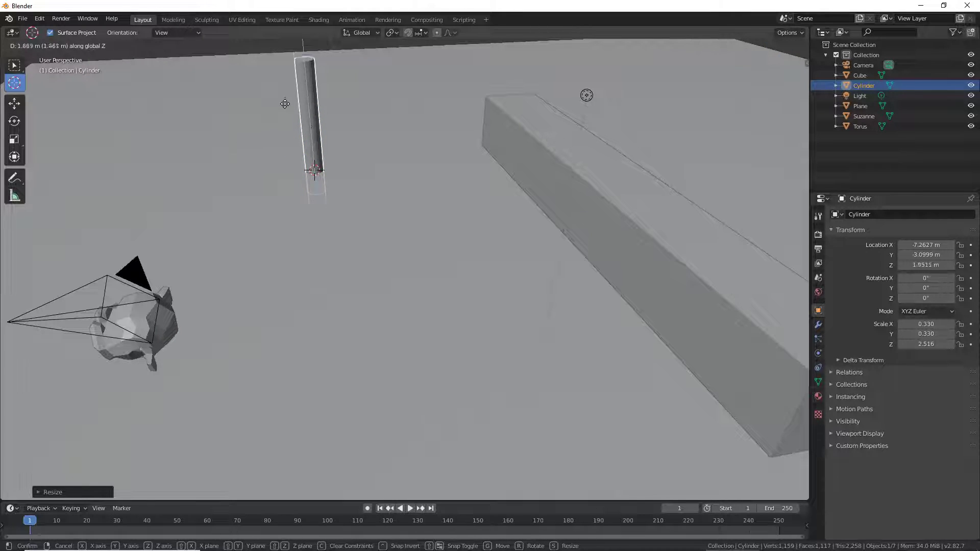
pyautogui.click(284, 83)
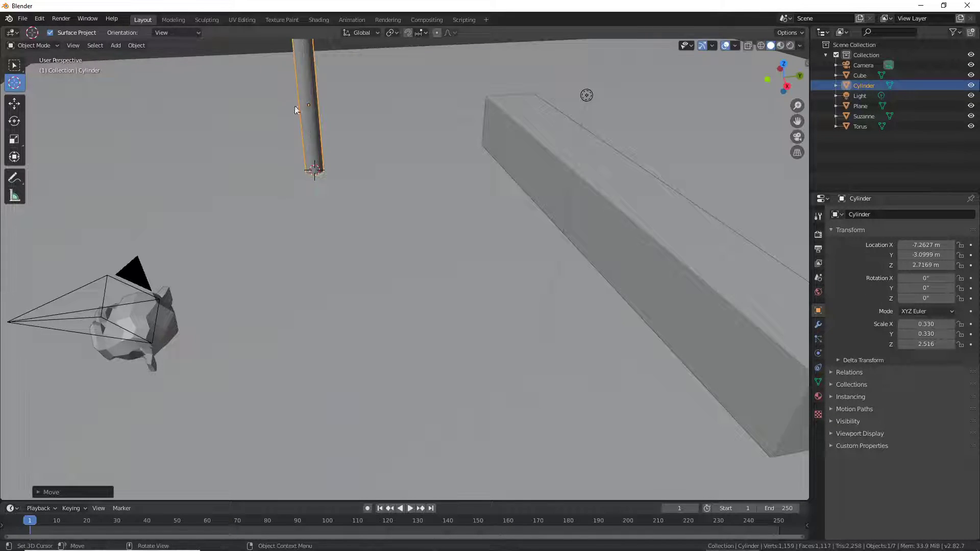
# - Place the 3D cursor on the top of the cylinder
pyautogui.scroll(-5, 399, 249)
pyautogui.keyDown('shift'); pyautogui.moveTo(375, 192); pyautogui.dragTo(436, 352, button='middle'); pyautogui.keyUp('shift')
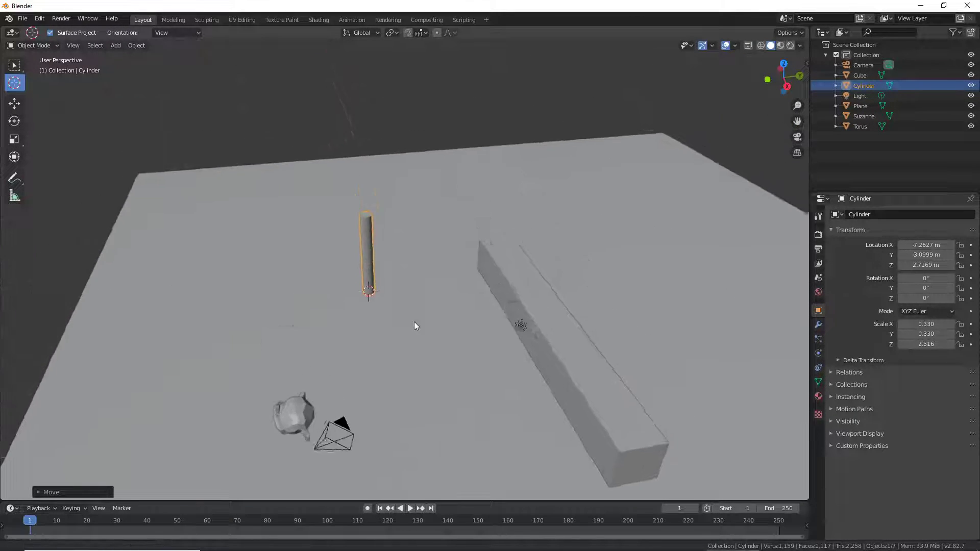
pyautogui.scroll(2, 436, 352)
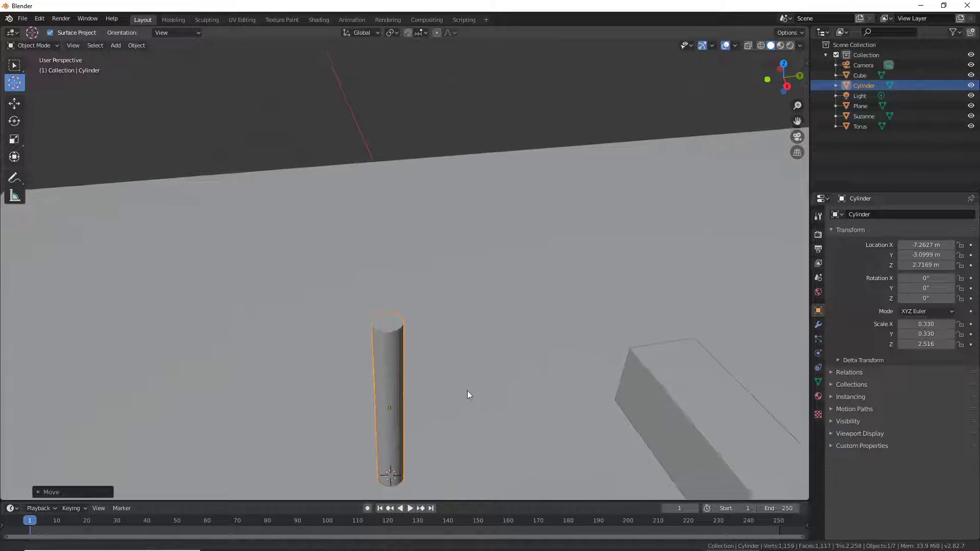
pyautogui.keyDown('shift'); pyautogui.moveTo(467, 391); pyautogui.dragTo(482, 311, button='middle'); pyautogui.keyUp('shift')
pyautogui.click(403, 250)
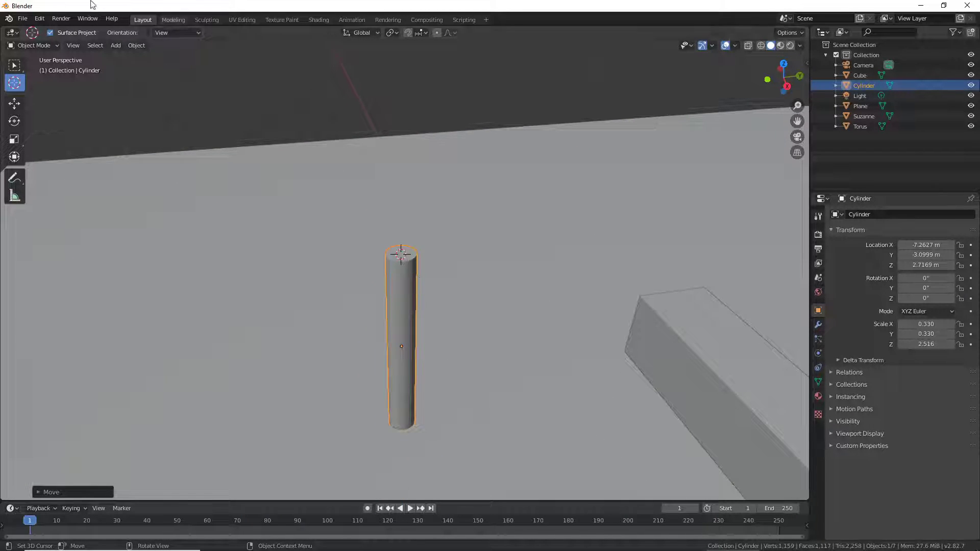
pyautogui.click(24, 66)
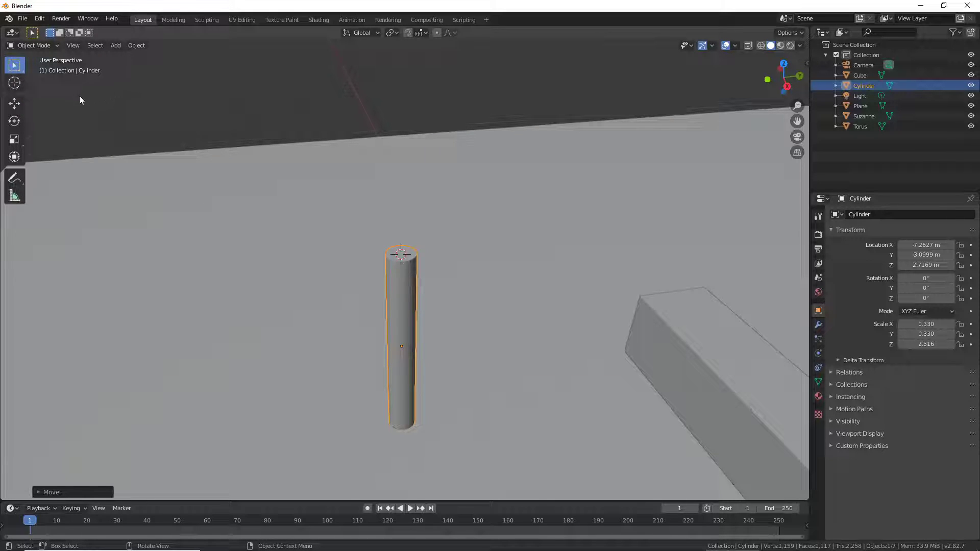
# - Add two cones atop the cylinder and raise the second to 6.2989 m on Z
pyautogui.hotkey('shift', 'a')
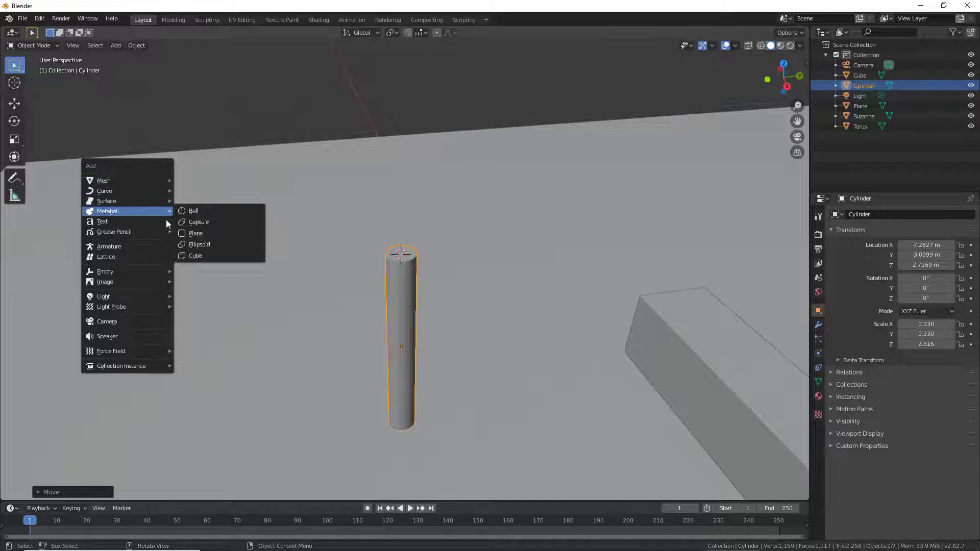
pyautogui.moveTo(122, 179)
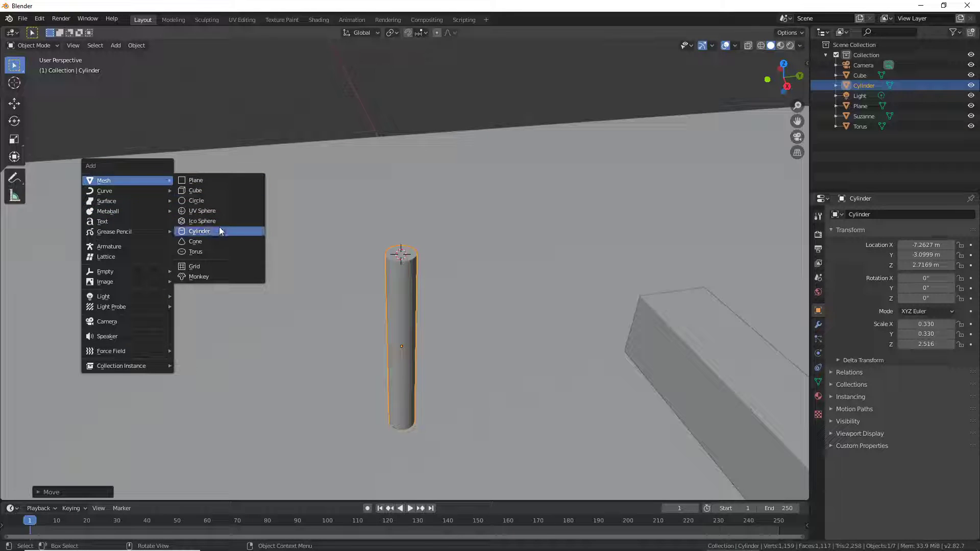
pyautogui.click(204, 241)
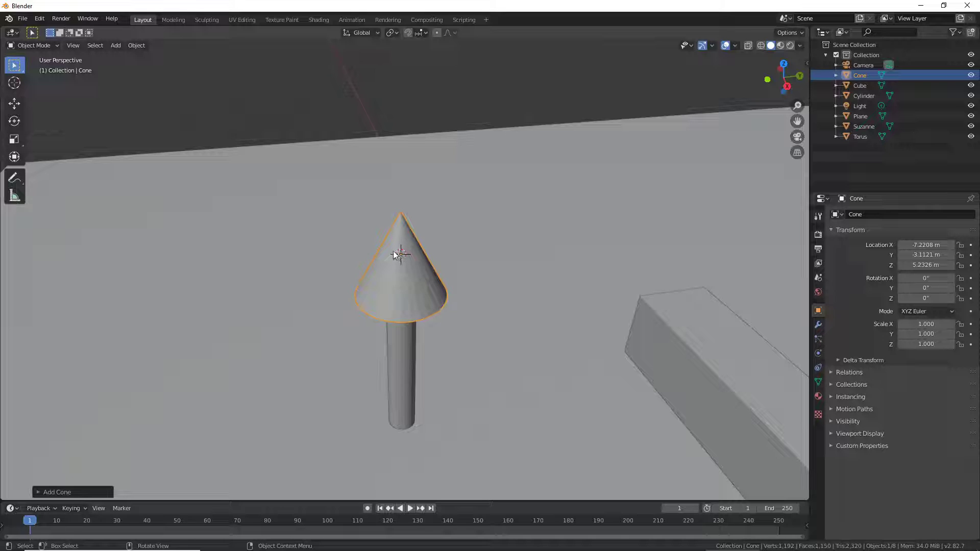
pyautogui.hotkey('shift', 'a')
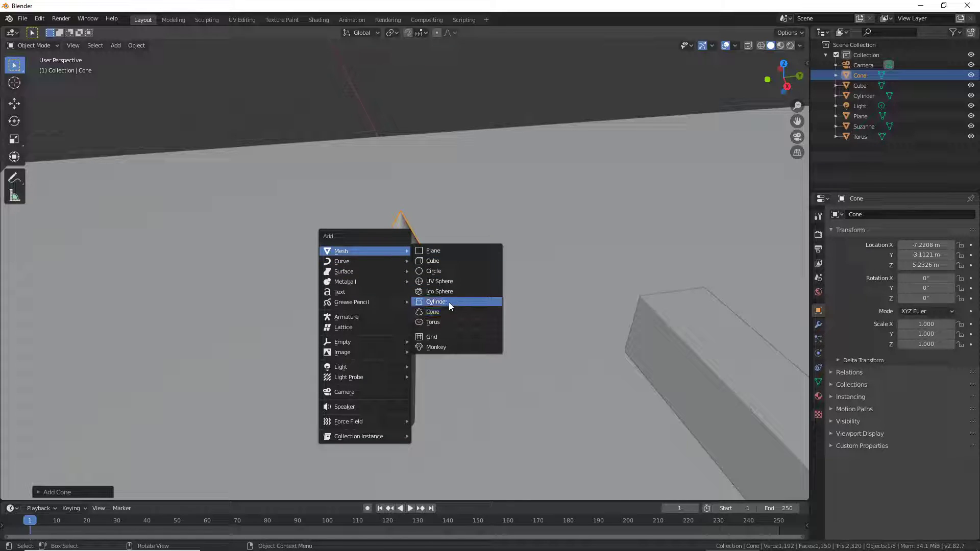
pyautogui.click(445, 311)
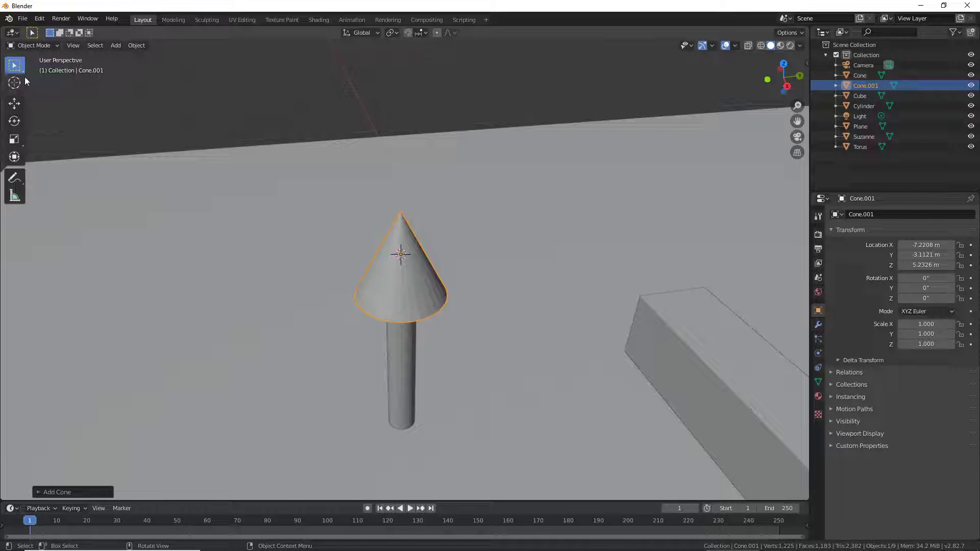
pyautogui.click(21, 103)
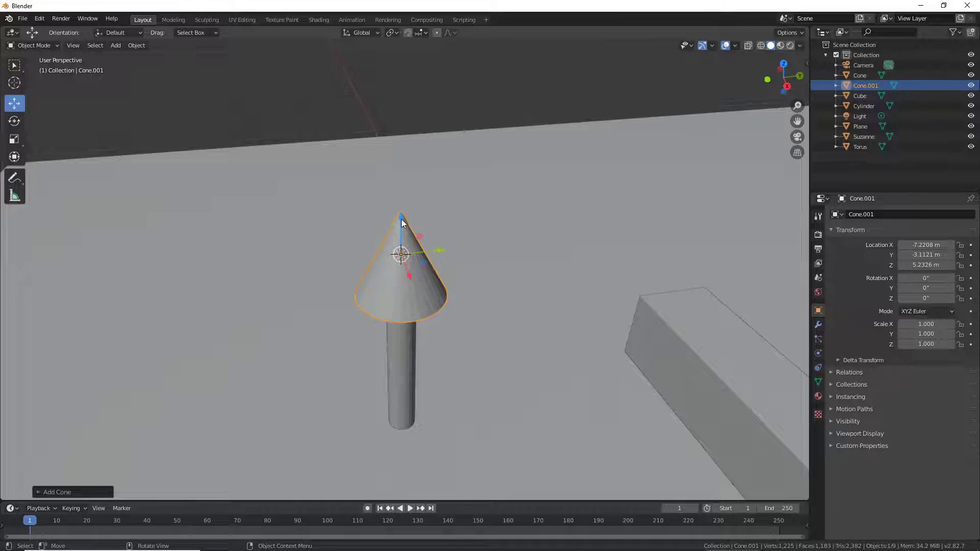
pyautogui.moveTo(401, 218)
pyautogui.mouseDown()
pyautogui.moveTo(402, 166)
pyautogui.moveTo(404, 174)
pyautogui.mouseUp()
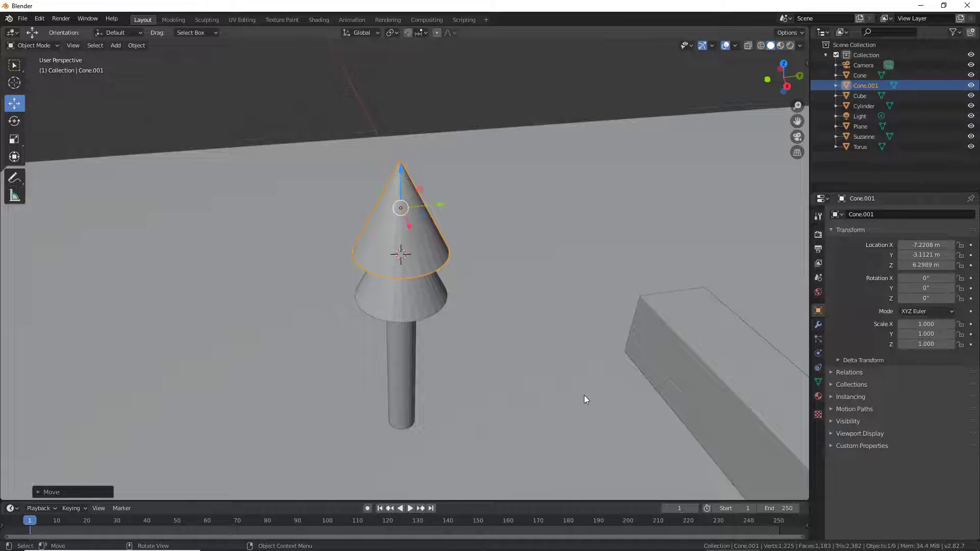
pyautogui.moveTo(584, 395)
pyautogui.mouseDown(button='middle')
pyautogui.moveTo(534, 380)
pyautogui.moveTo(550, 444)
pyautogui.mouseUp(button='middle')
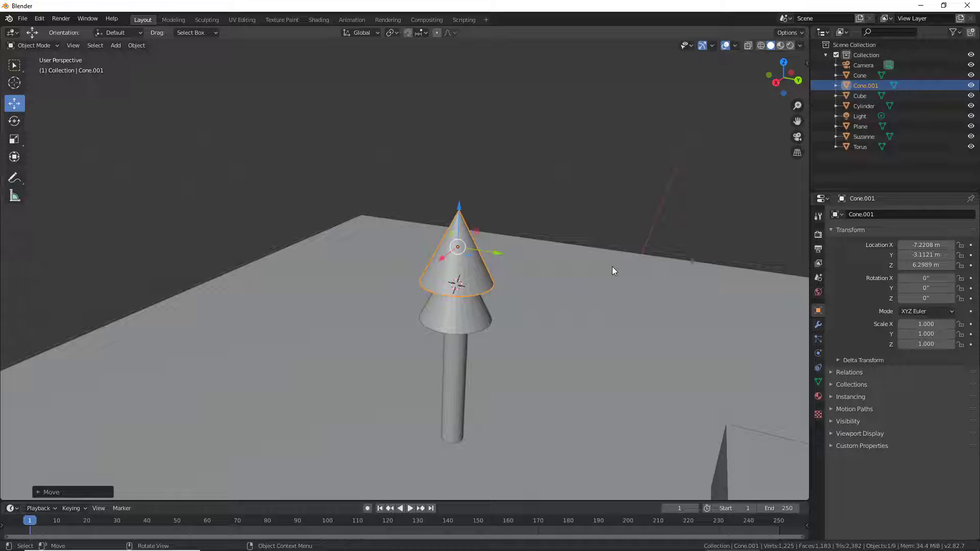
# - Add the lower cone and trunk cylinder to the selection, then bring up the Object menu
pyautogui.keyDown('shift'); pyautogui.click(446, 309); pyautogui.keyUp('shift')
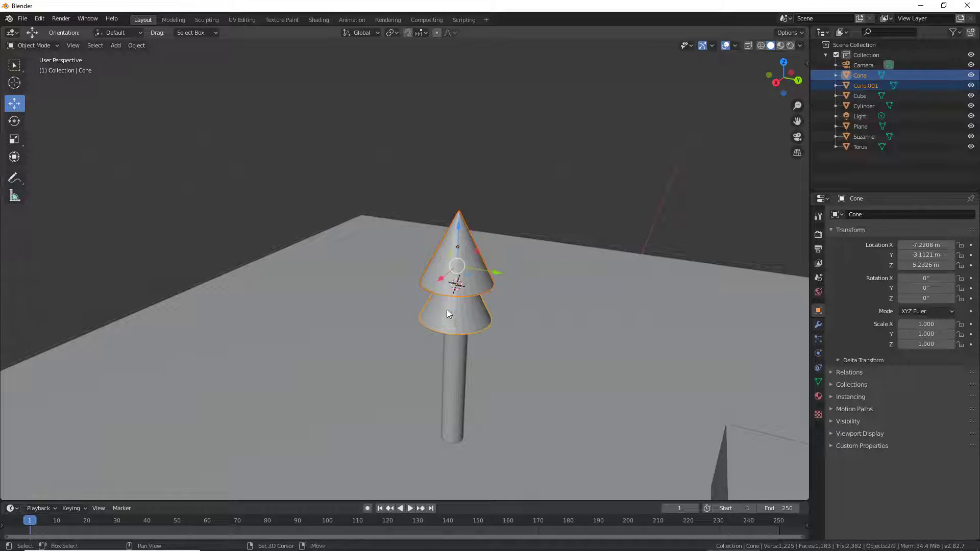
pyautogui.keyDown('shift'); pyautogui.click(458, 381); pyautogui.keyUp('shift')
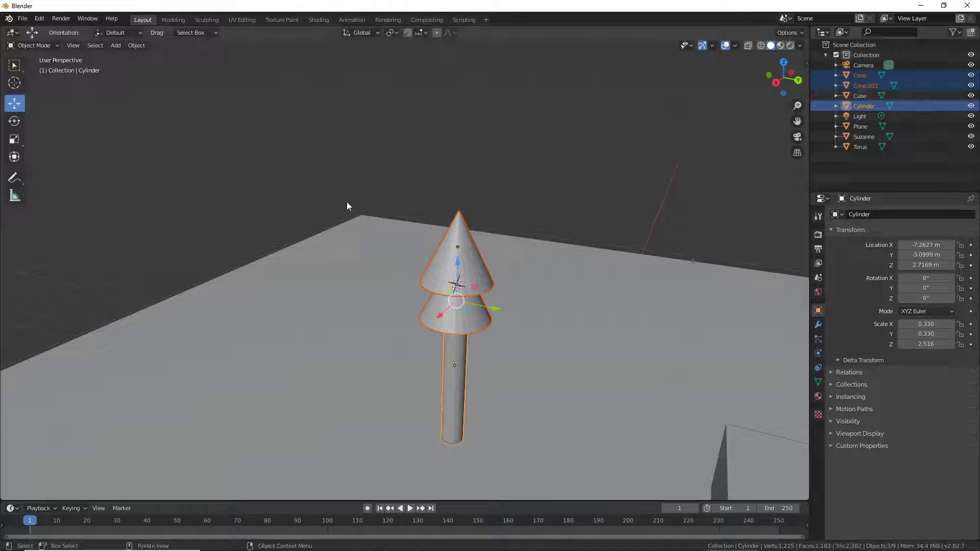
pyautogui.click(137, 45)
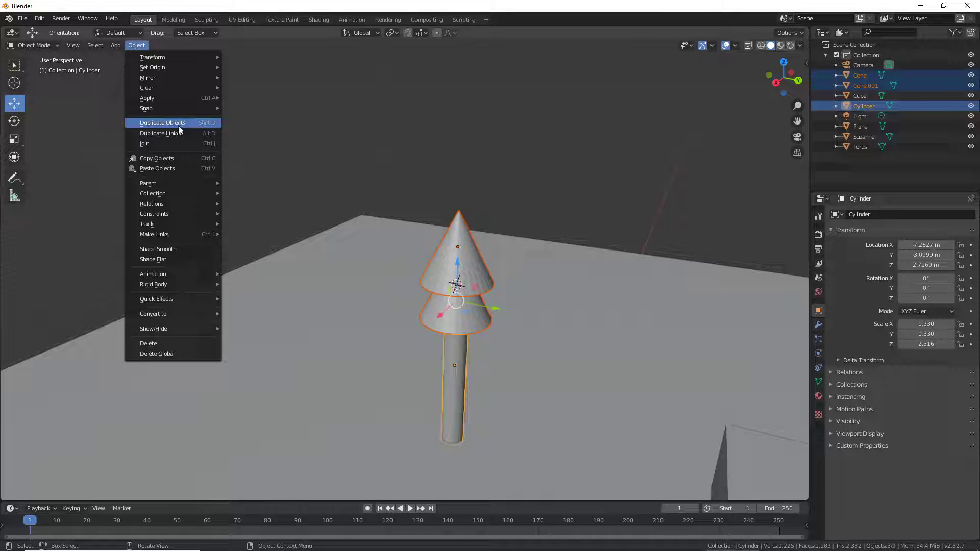
# - Place a full tree duplicate to the right and a linked duplicate (Cylinder.002) on the left
pyautogui.click(179, 127)
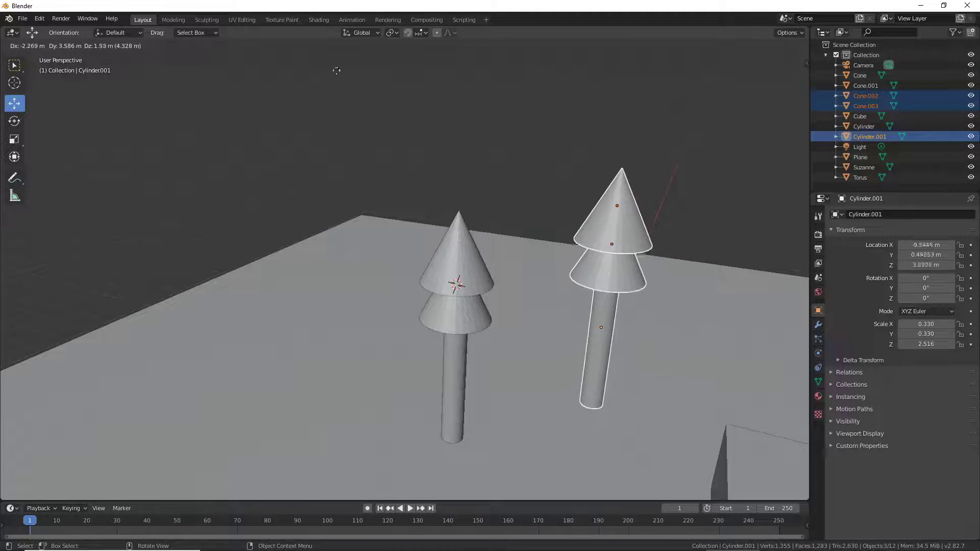
pyautogui.click(336, 131)
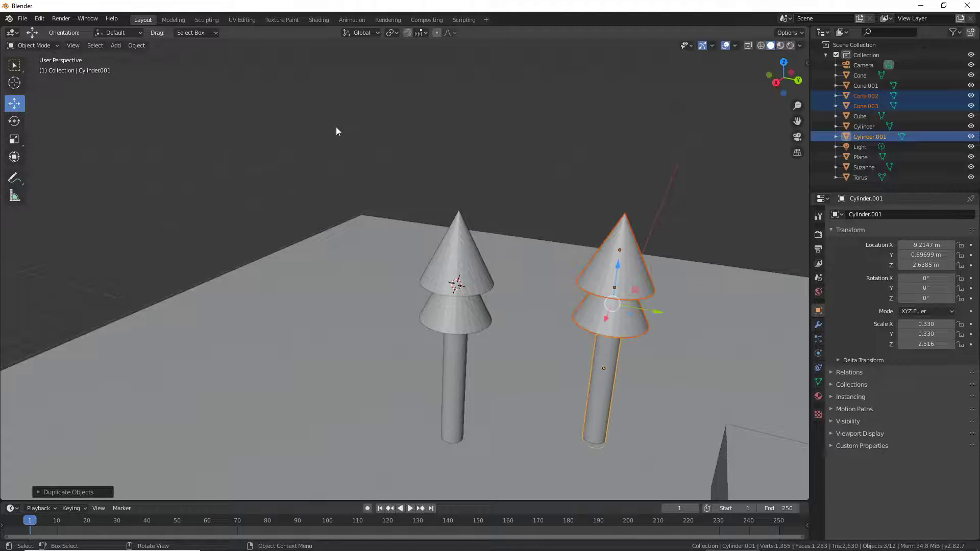
pyautogui.click(136, 46)
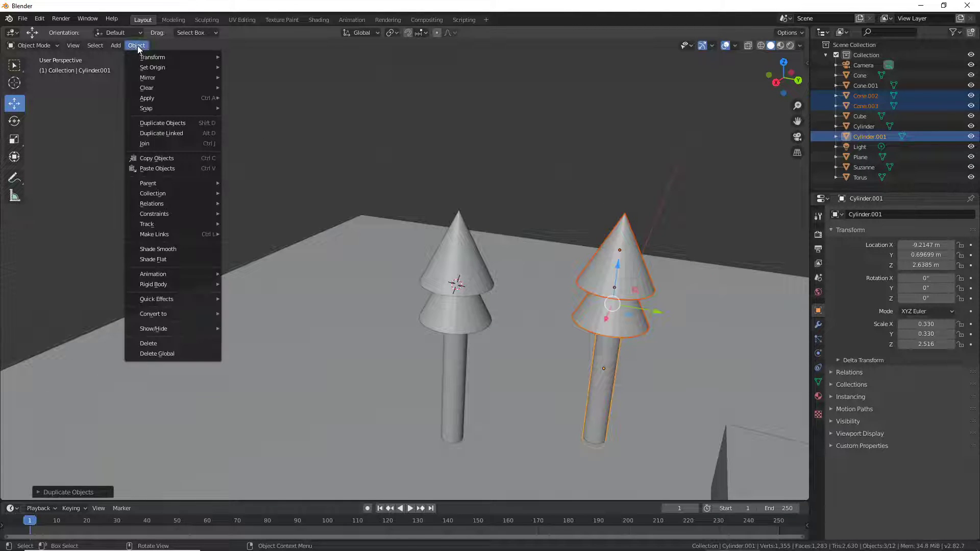
pyautogui.click(179, 135)
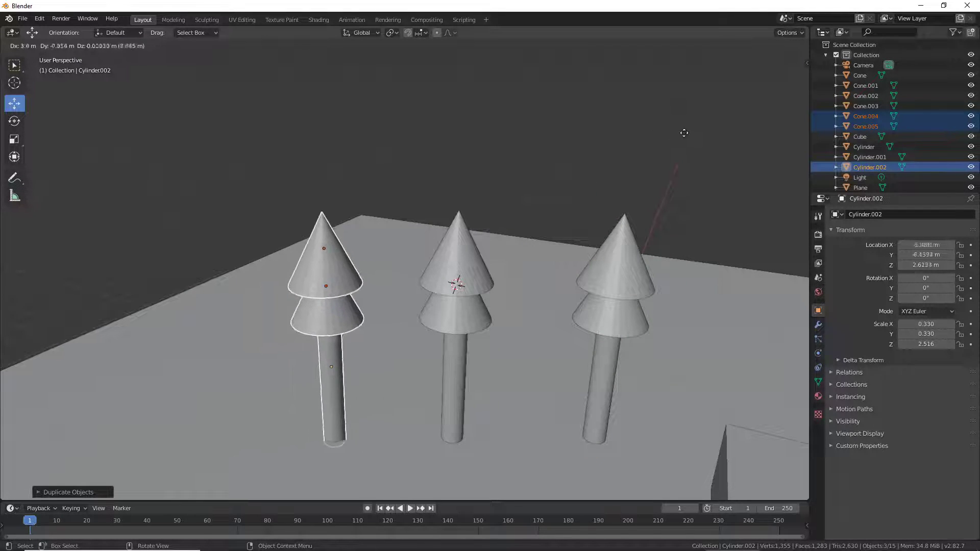
pyautogui.click(649, 130)
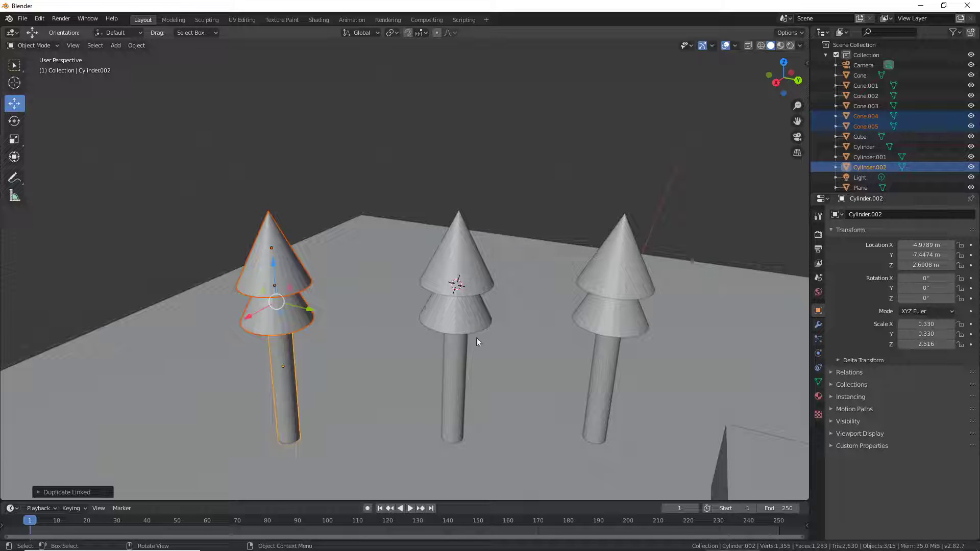
# - Scale down the right tree's two cones and trunk together (Cylinder.001)
pyautogui.click(614, 284)
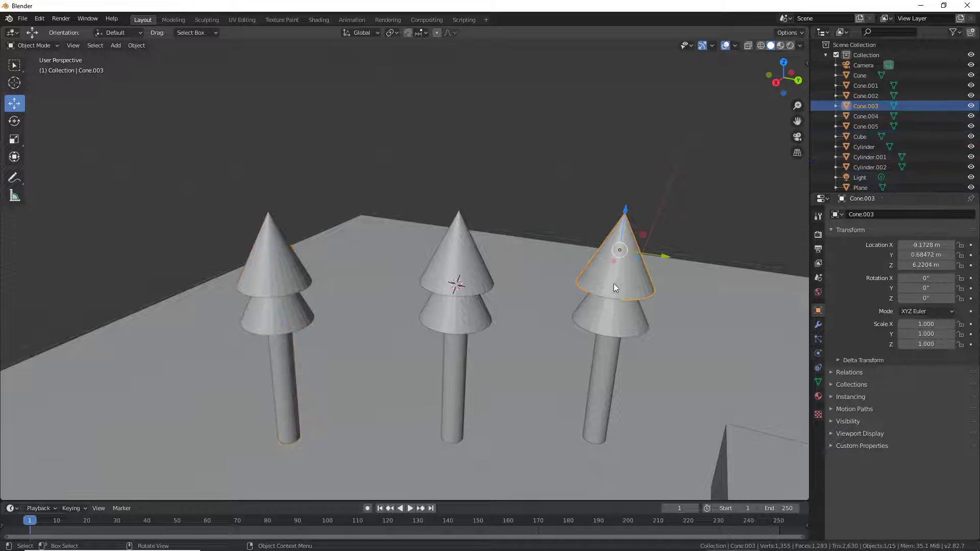
pyautogui.keyDown('shift'); pyautogui.click(608, 319); pyautogui.keyUp('shift')
pyautogui.keyDown('shift'); pyautogui.click(610, 368); pyautogui.keyUp('shift')
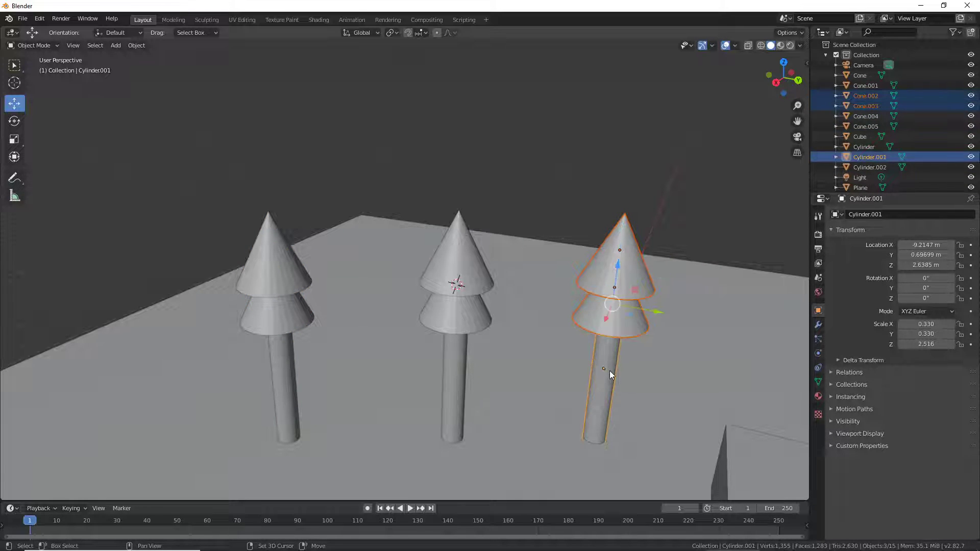
pyautogui.press('s')
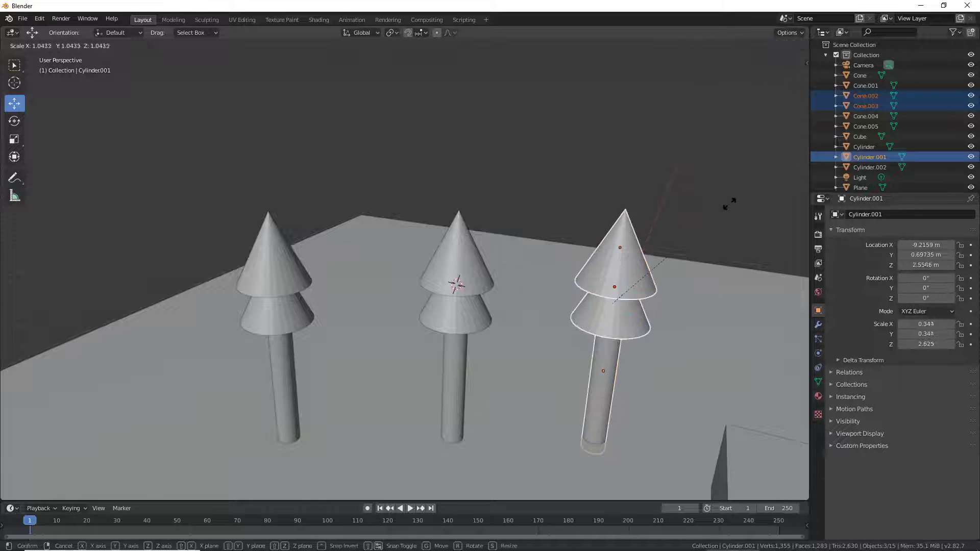
pyautogui.click(682, 257)
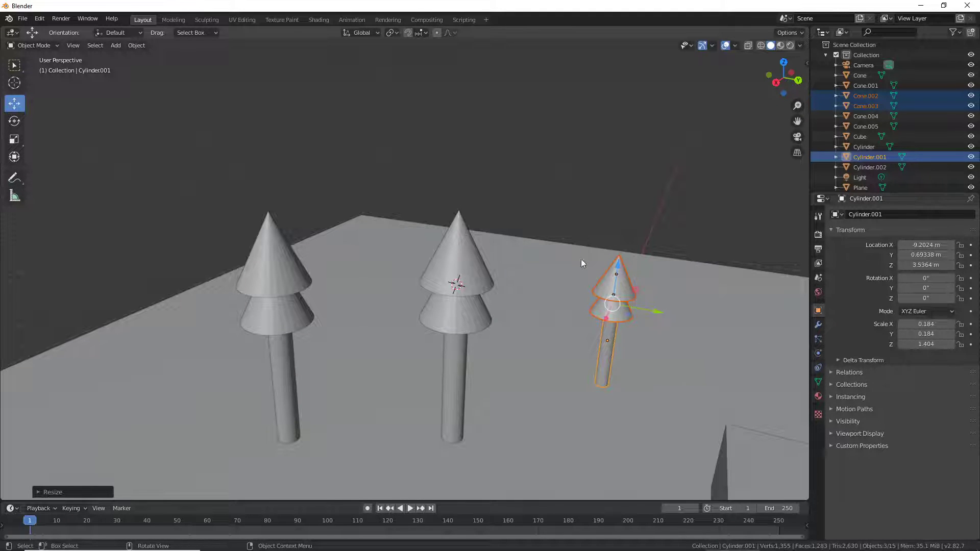
# - Lower the small tree vertically onto the ground plane, then view all three trees
pyautogui.scroll(-1, 561, 265)
pyautogui.scroll(-1, 592, 284)
pyautogui.moveTo(735, 350)
pyautogui.mouseDown(button='middle')
pyautogui.moveTo(538, 311)
pyautogui.moveTo(263, 297)
pyautogui.mouseUp(button='middle')
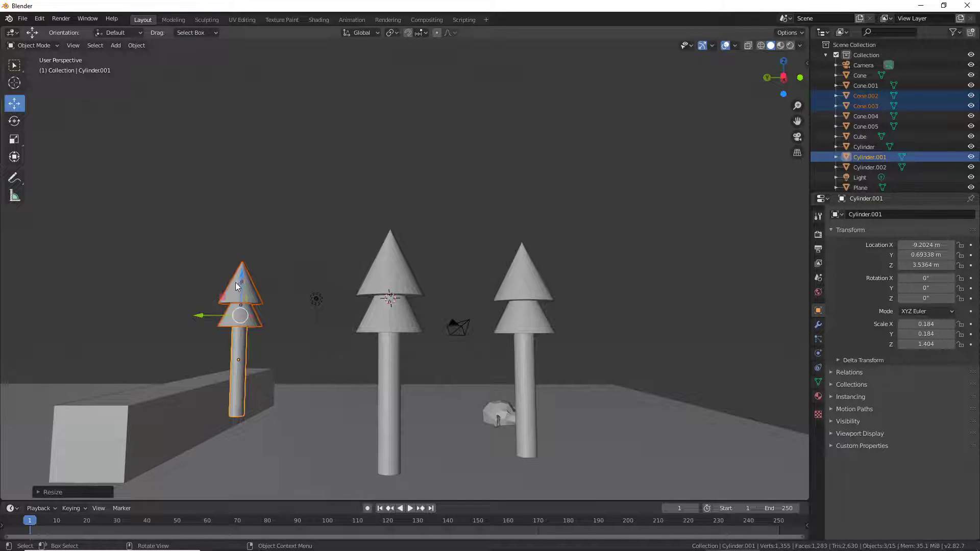
pyautogui.press('g')
pyautogui.press('z')
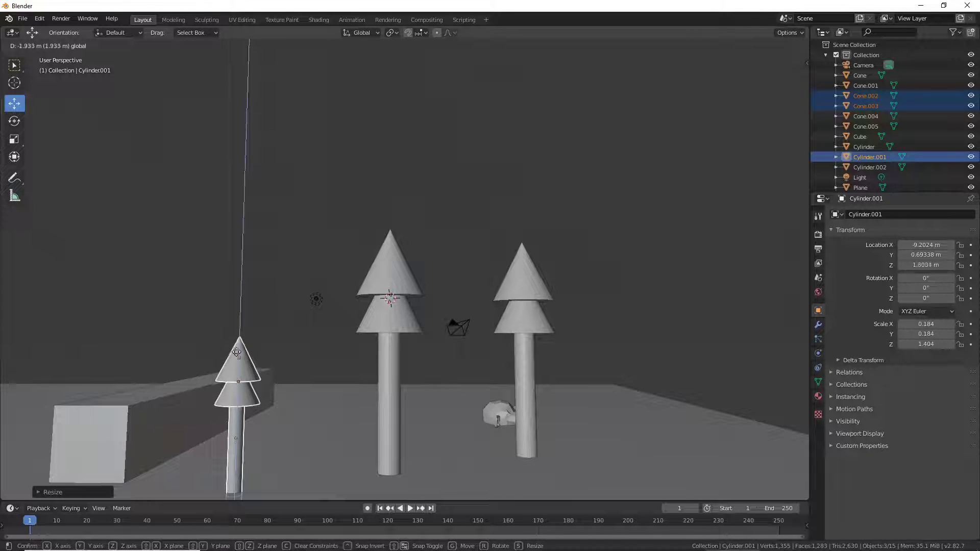
pyautogui.click(503, 452)
pyautogui.moveTo(503, 452)
pyautogui.mouseDown(button='middle')
pyautogui.moveTo(691, 449)
pyautogui.moveTo(641, 453)
pyautogui.moveTo(637, 445)
pyautogui.mouseUp(button='middle')
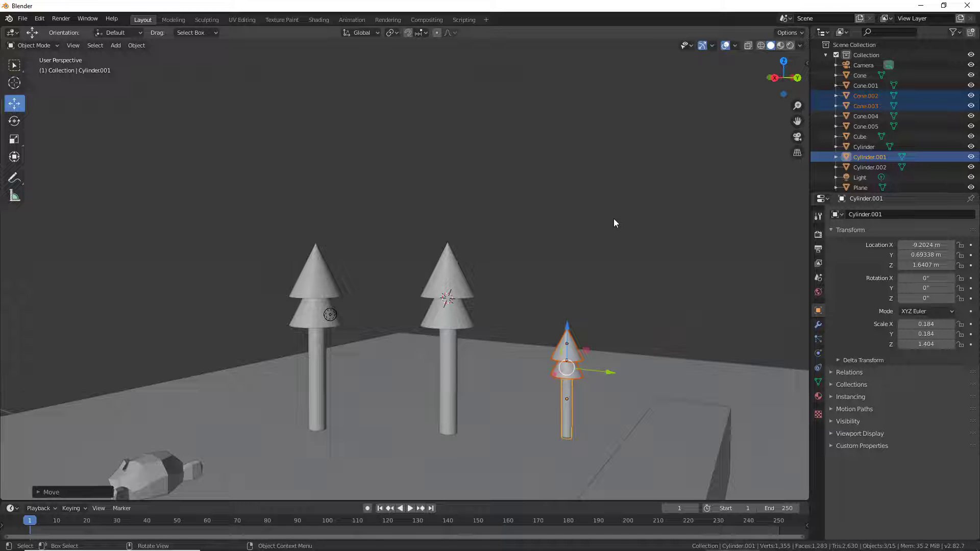
pyautogui.moveTo(618, 464)
pyautogui.mouseDown(button='middle')
pyautogui.moveTo(18, 475)
pyautogui.moveTo(68, 464)
pyautogui.mouseUp(button='middle')
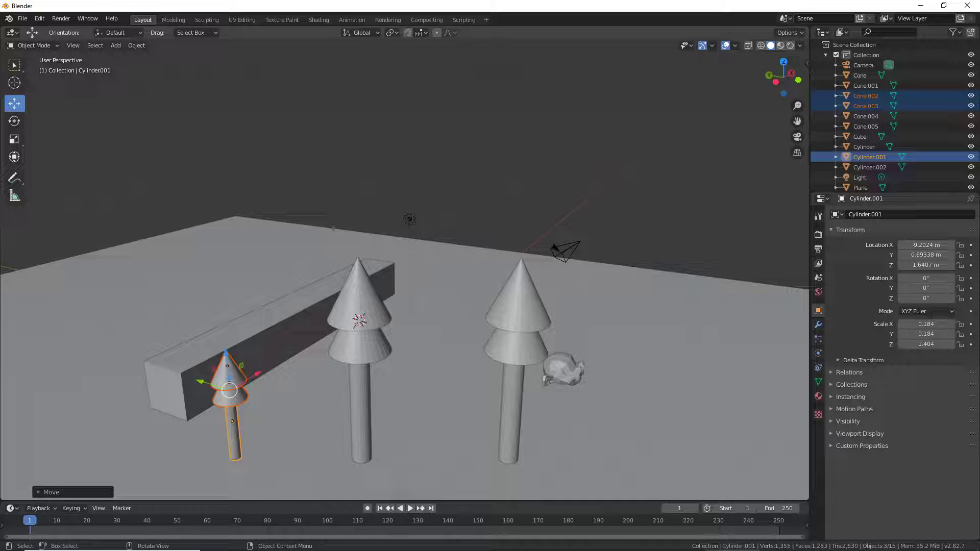
pyautogui.click(23, 19)
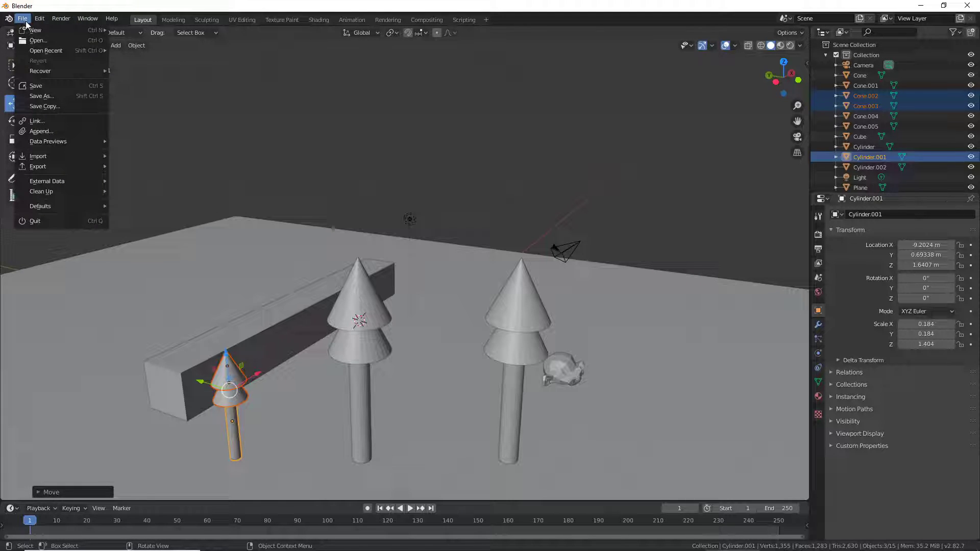
pyautogui.click(80, 85)
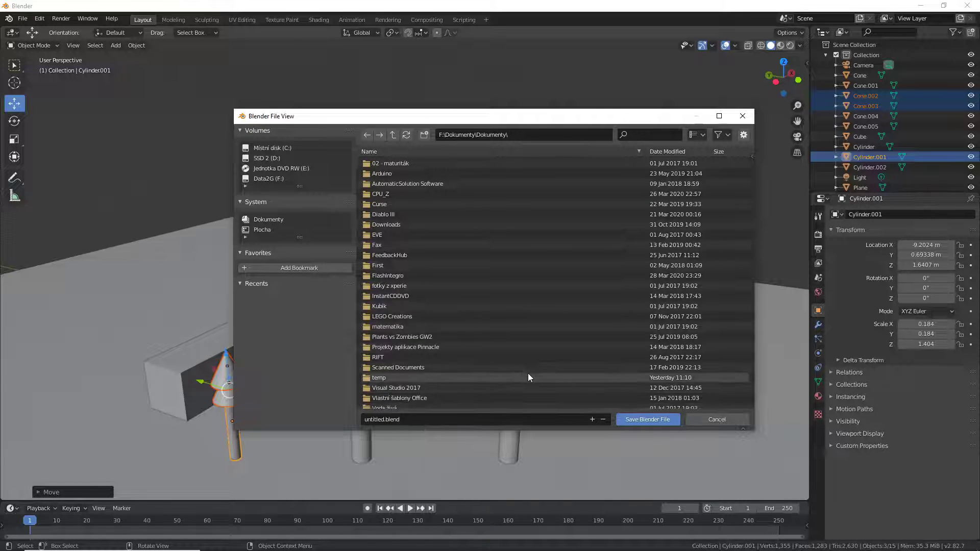
pyautogui.click(742, 116)
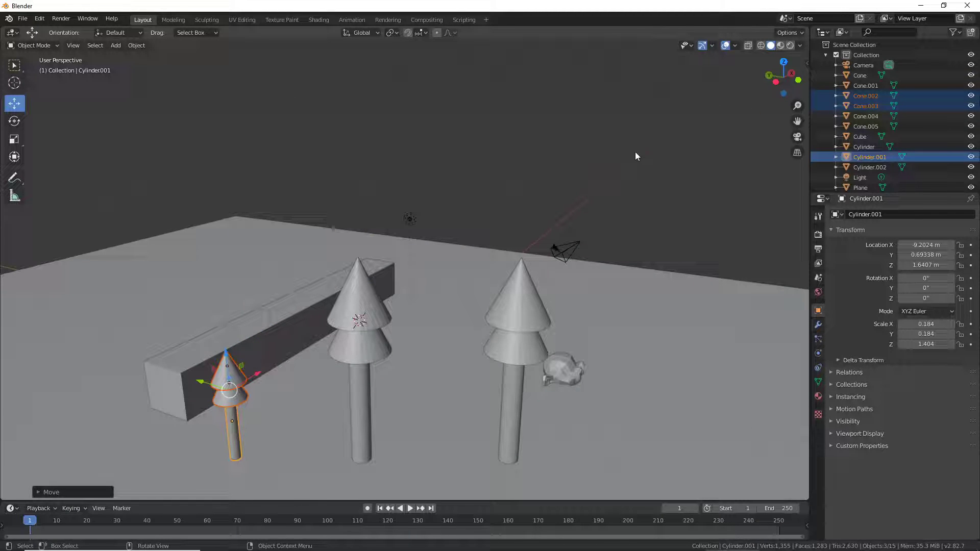